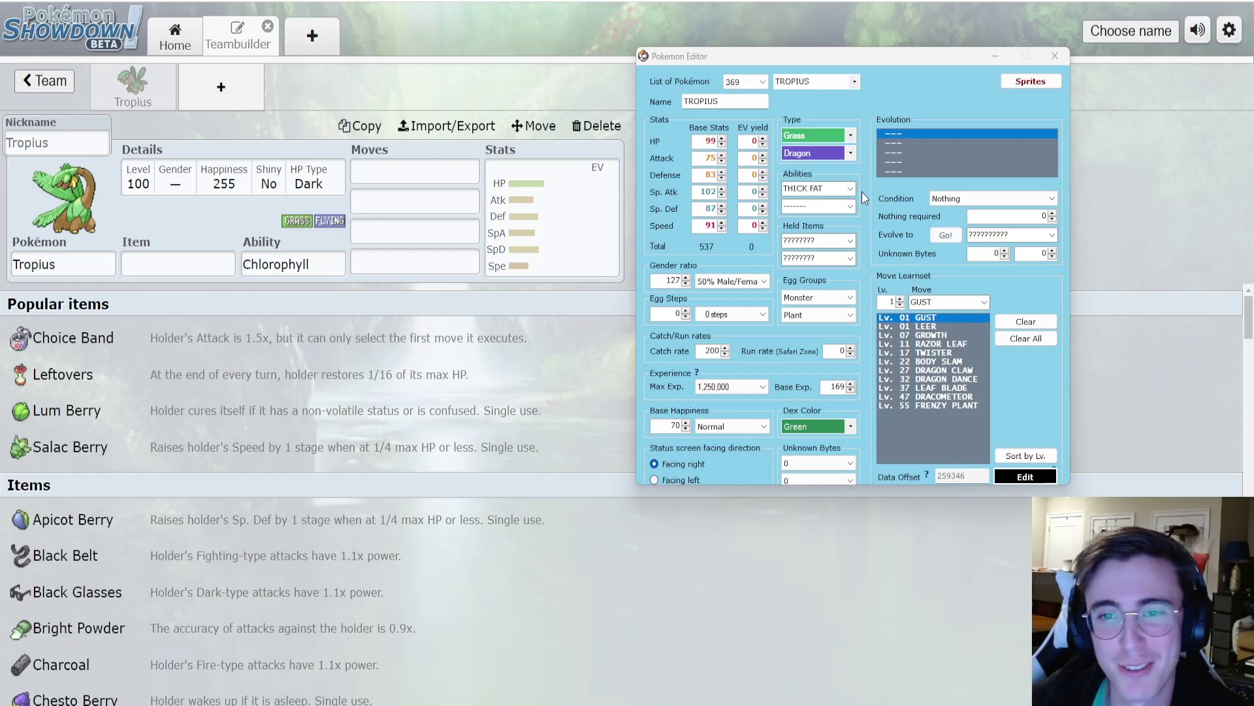
Step: Show Tropius's base stats in the Showdown teambuilder and bring the Pokemon Editor back up for comparison
left_click(551, 225)
left_click(550, 223)
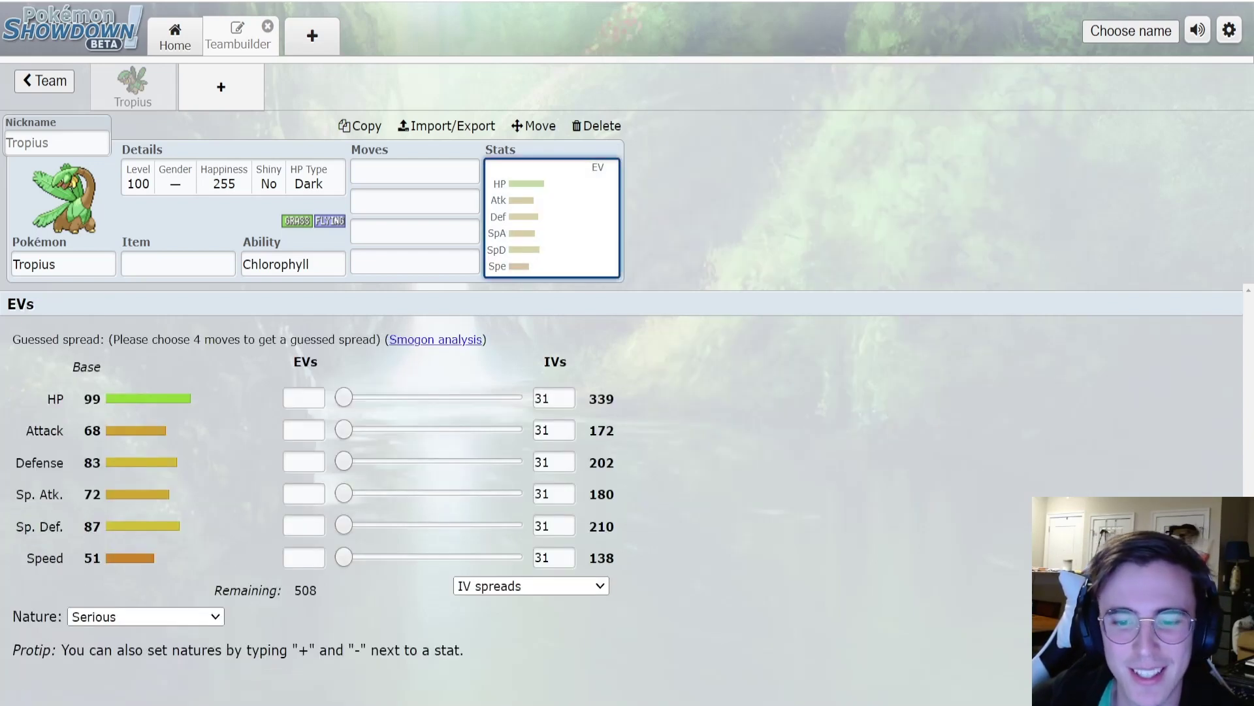
left_click(801, 672)
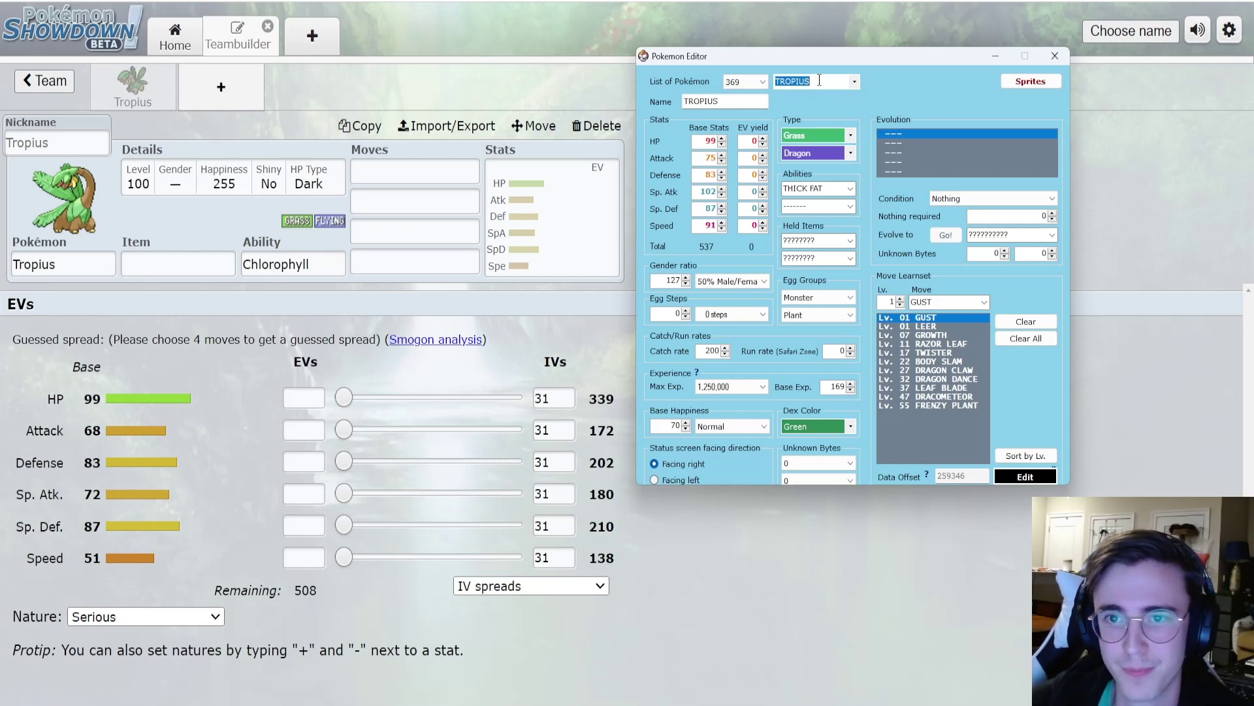
Step: Go through the Whismur, Loudred and Exploud entries in the Pokemon Editor, ending on Exploud
left_click(854, 81)
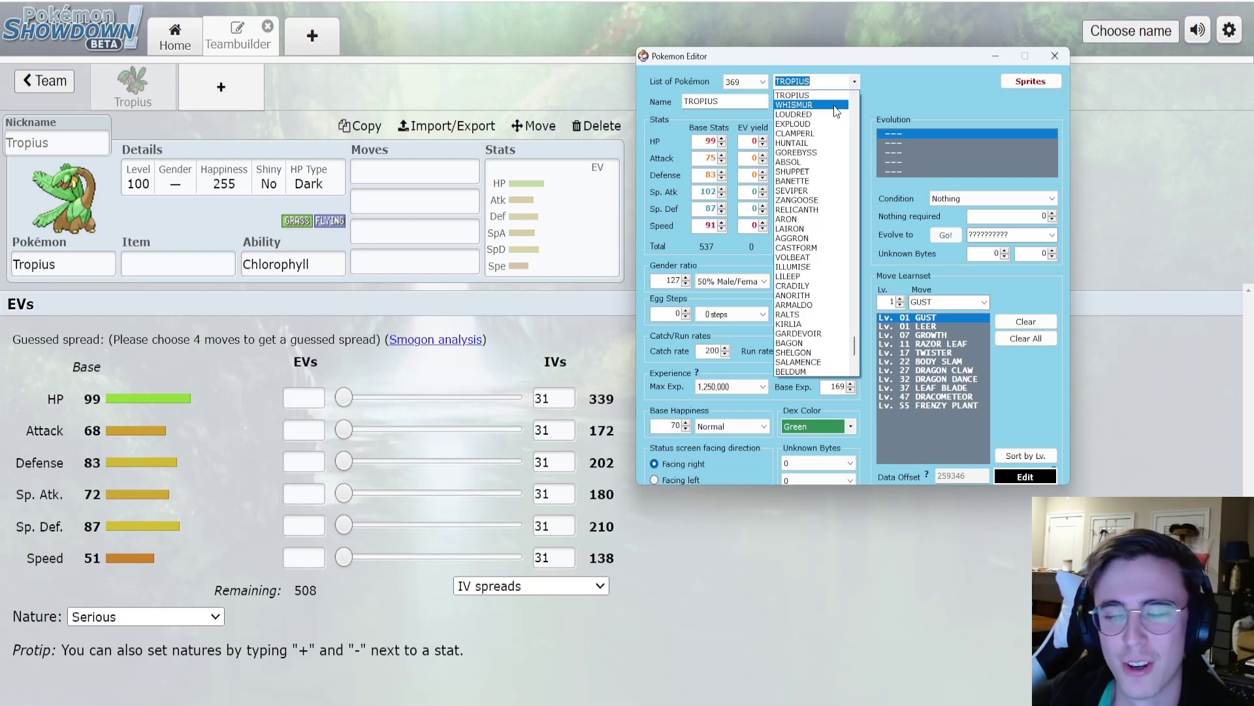
left_click(836, 105)
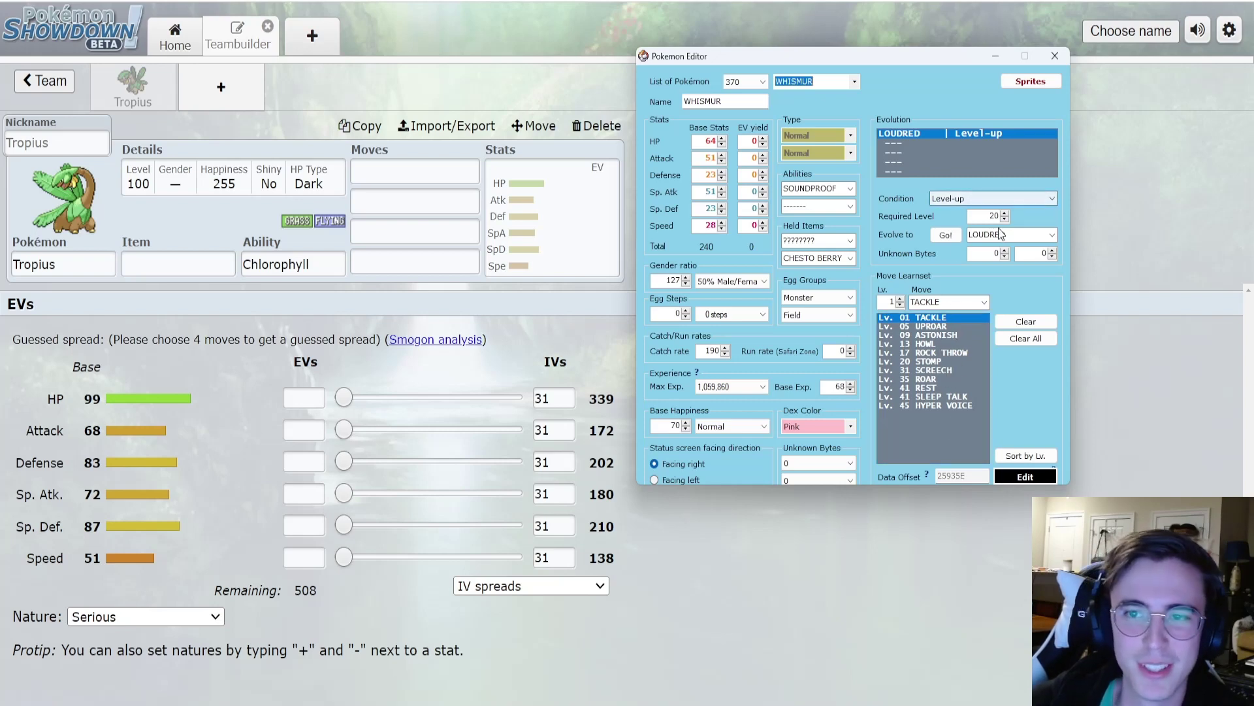
left_click(853, 81)
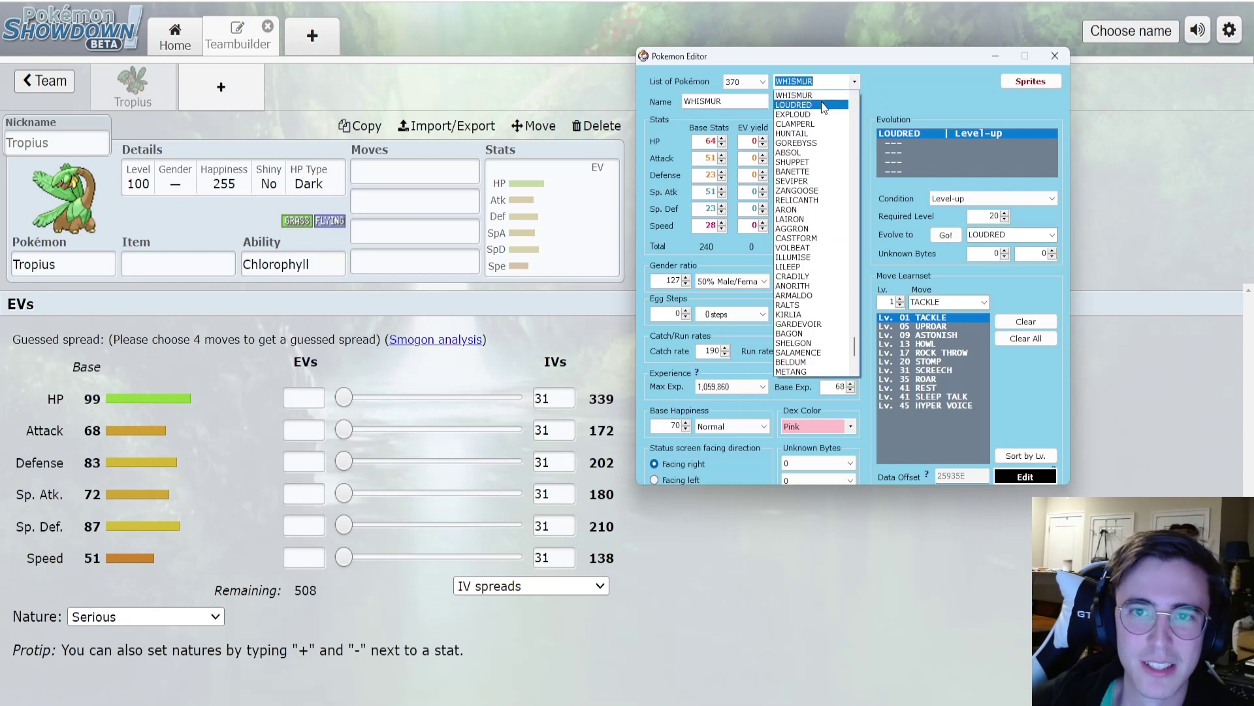
left_click(821, 102)
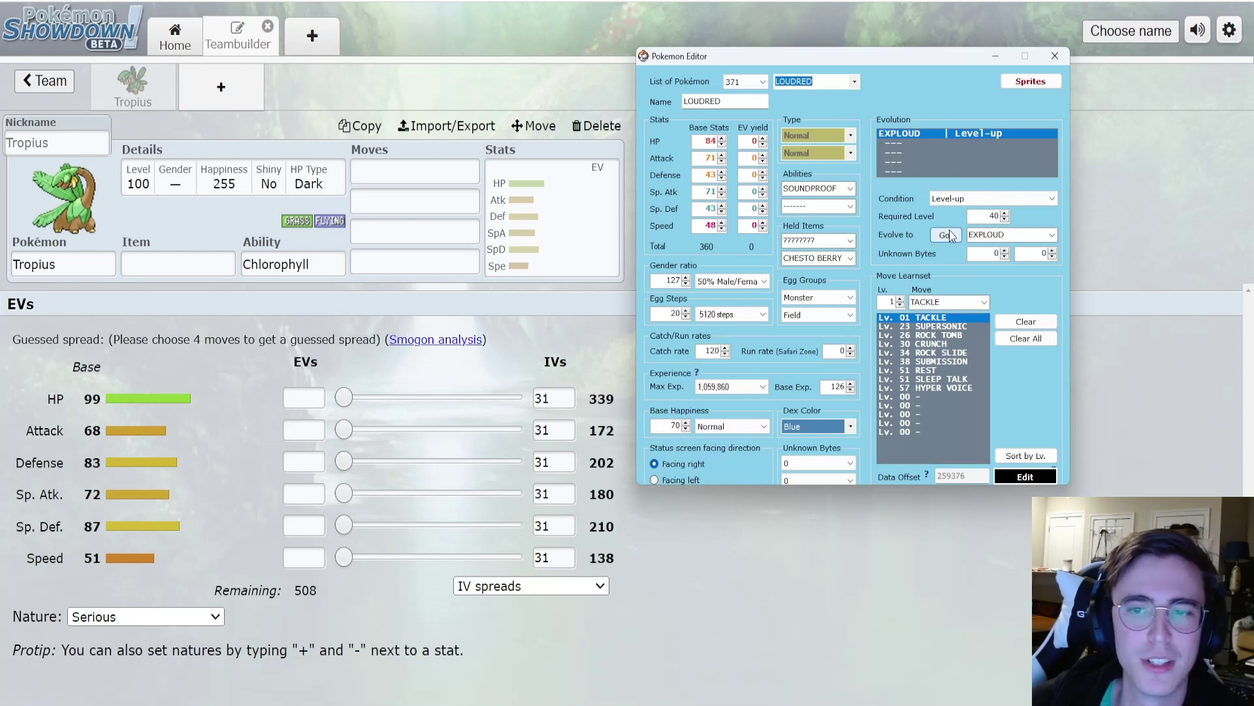
left_click(855, 87)
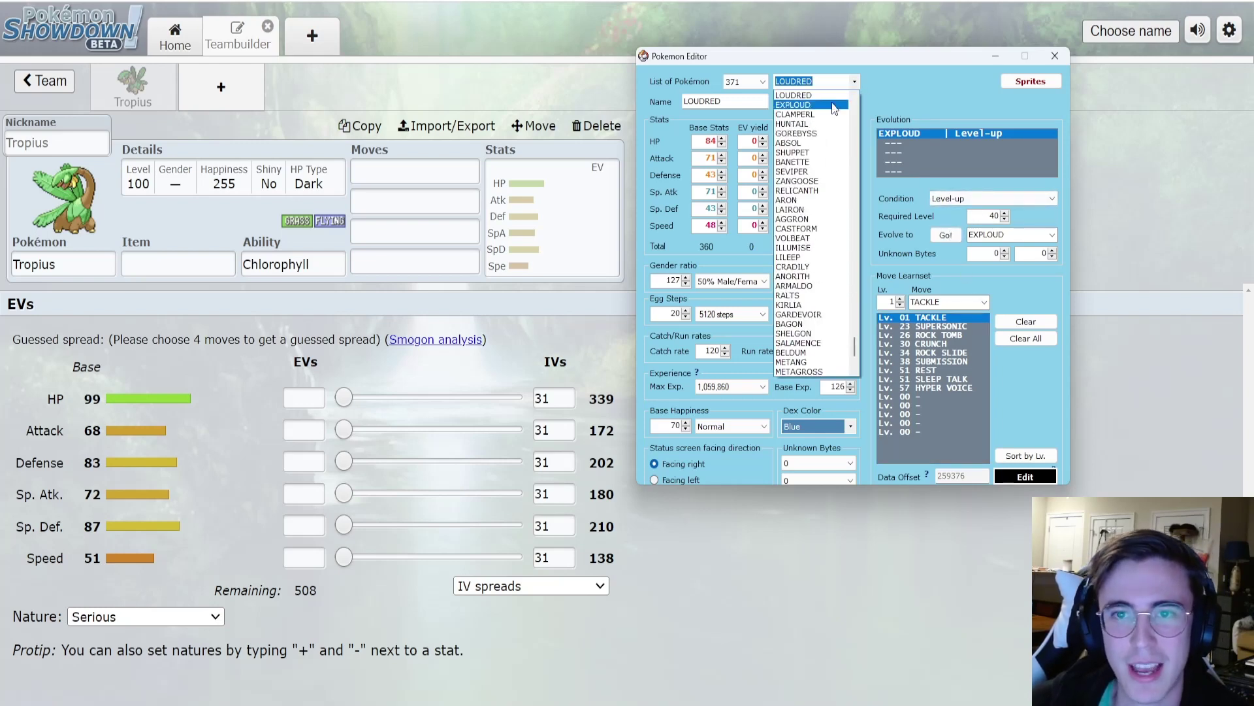
left_click(836, 106)
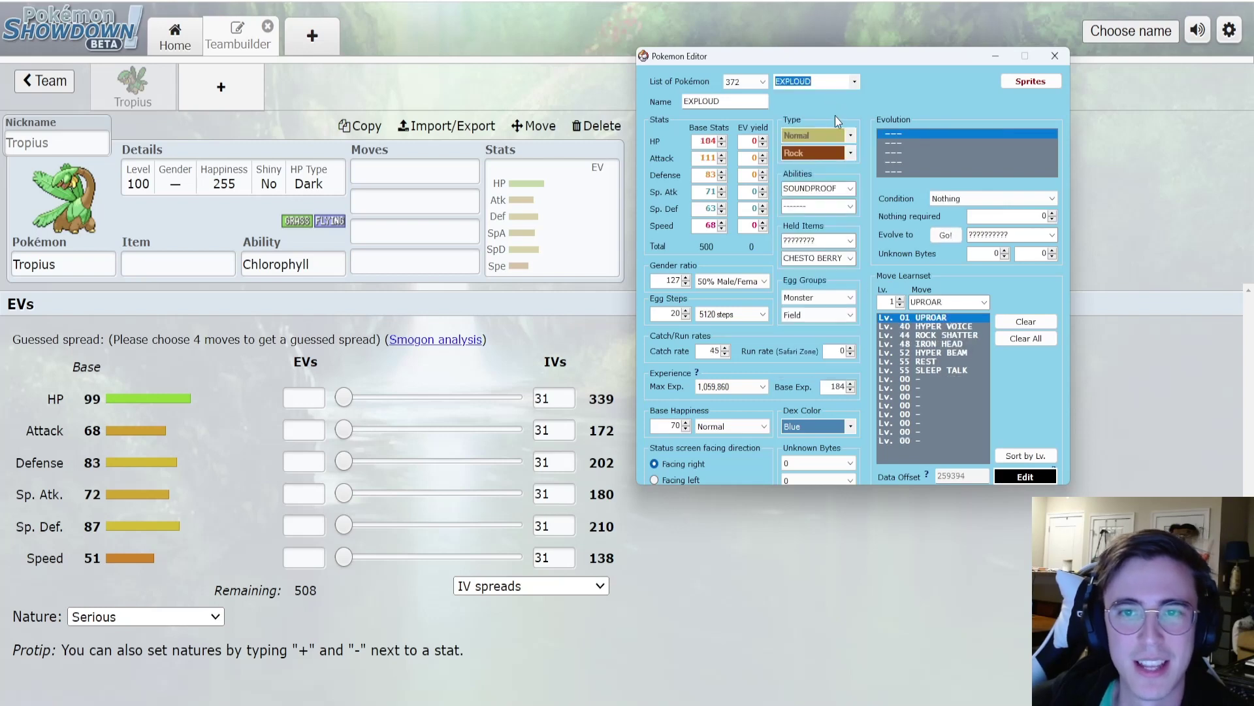
Step: Switch to the Showdown teambuilder, add Exploud as a new team member and display its base stats
left_click(256, 78)
type("expl")
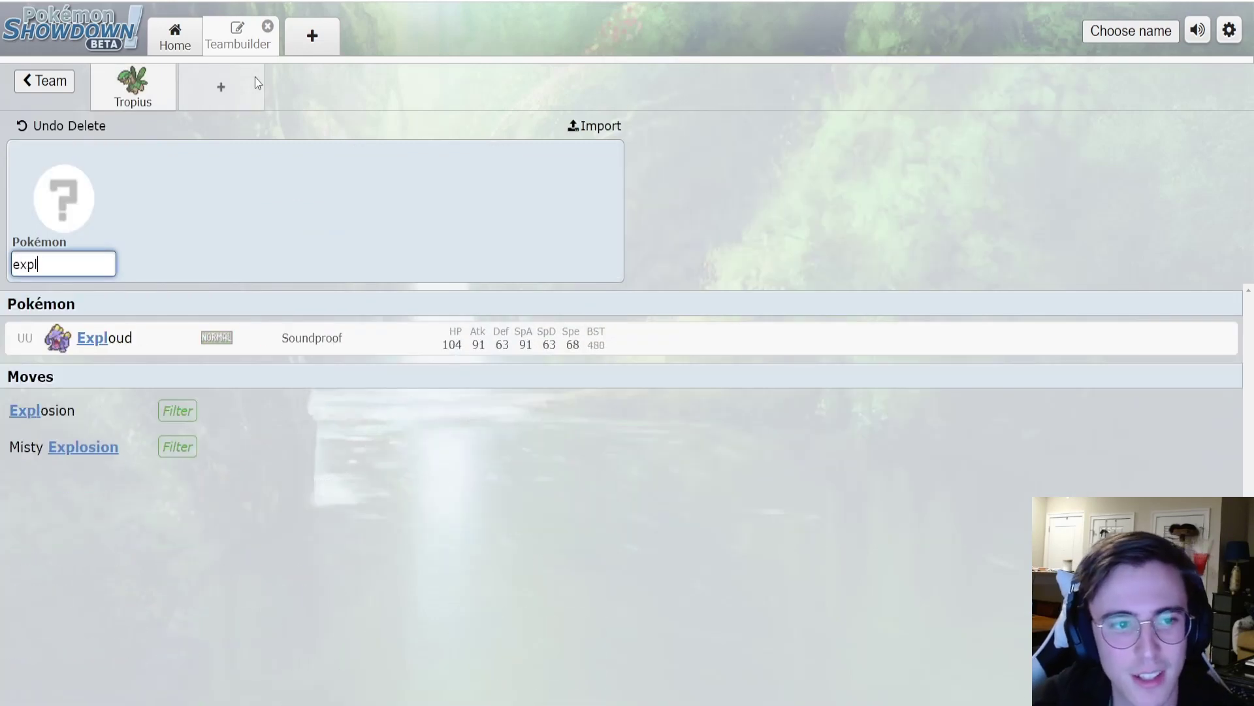
key("Return")
left_click(560, 238)
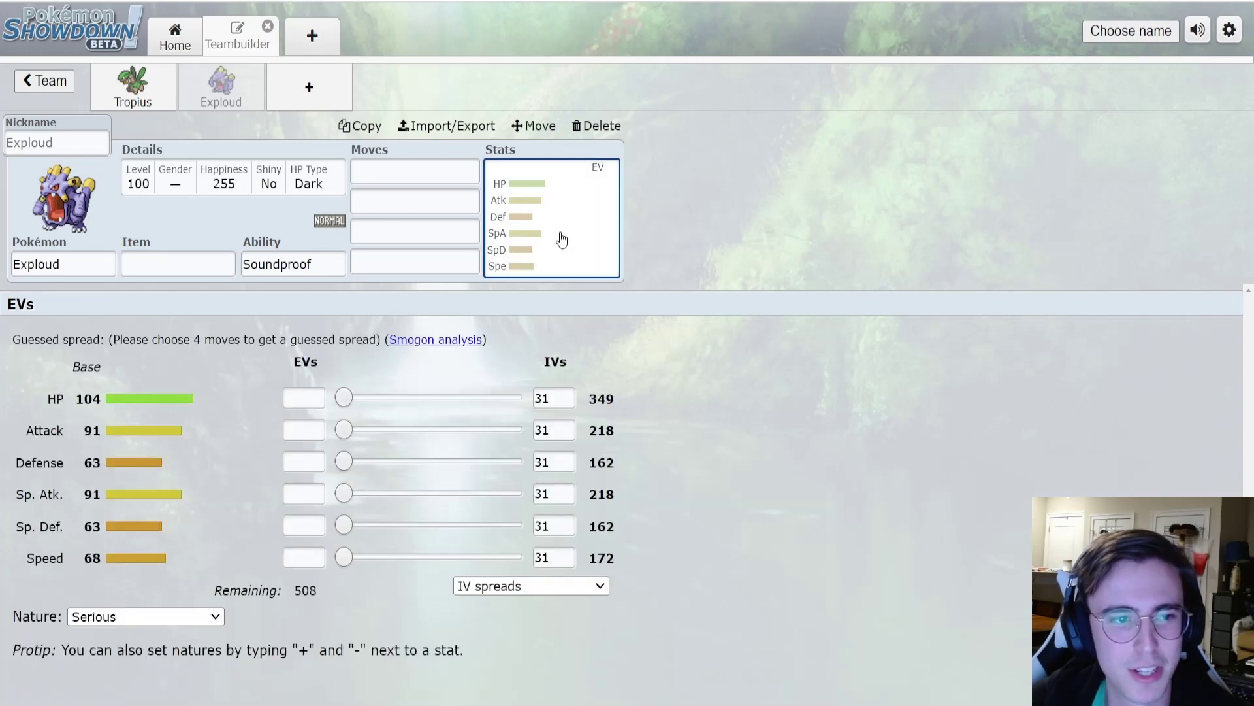
Step: Return to the Pokemon Editor and load the entry for Clamperl, followed by the one for Huntail
key("alt+Tab")
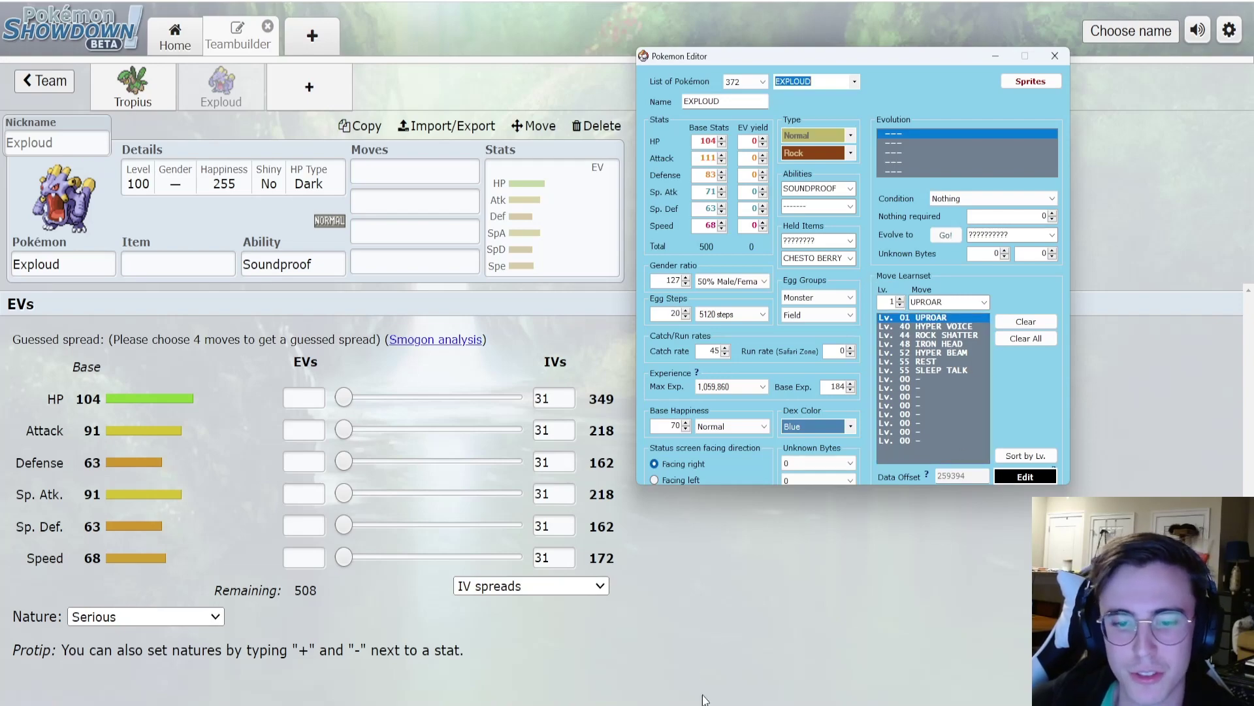
mouse_move(704, 699)
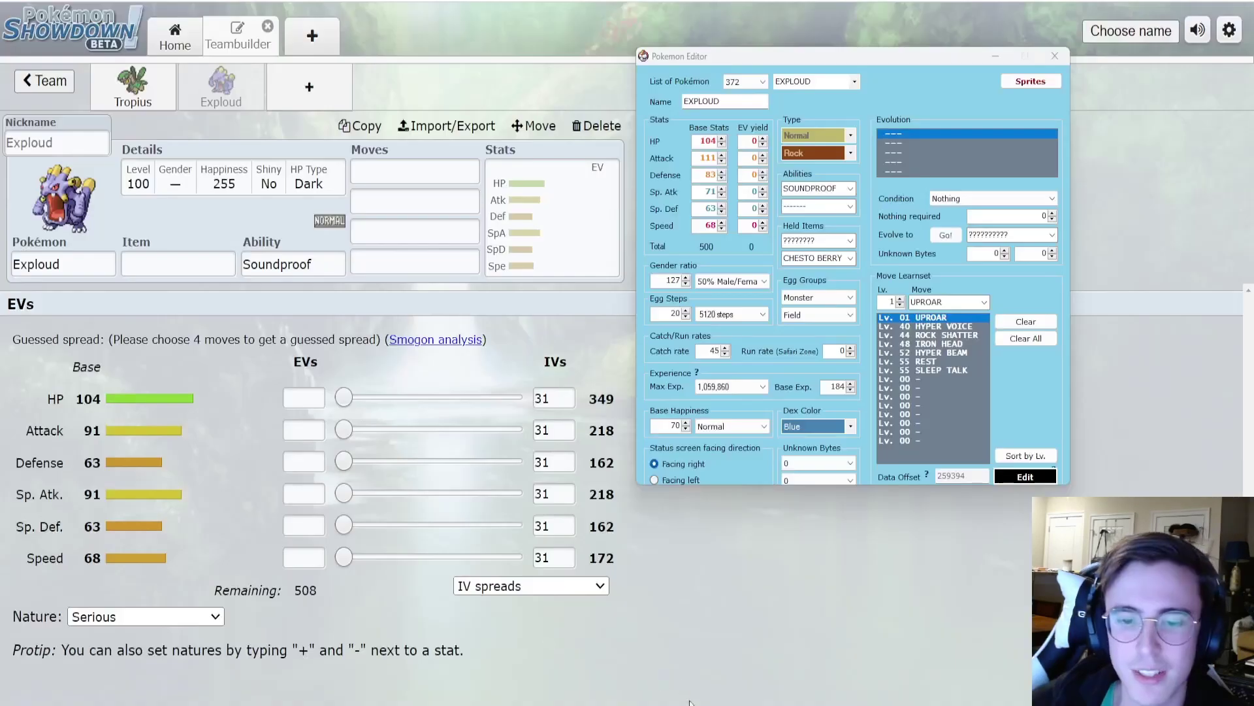
left_click(712, 673)
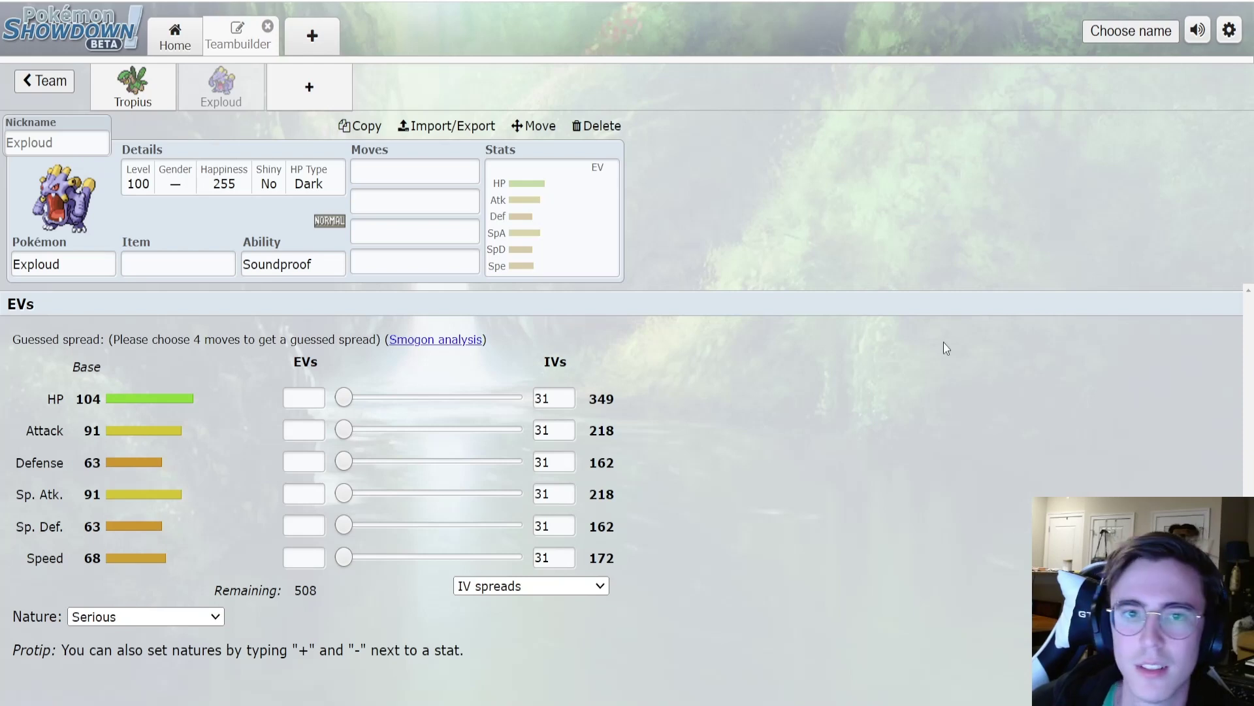
left_click(791, 671)
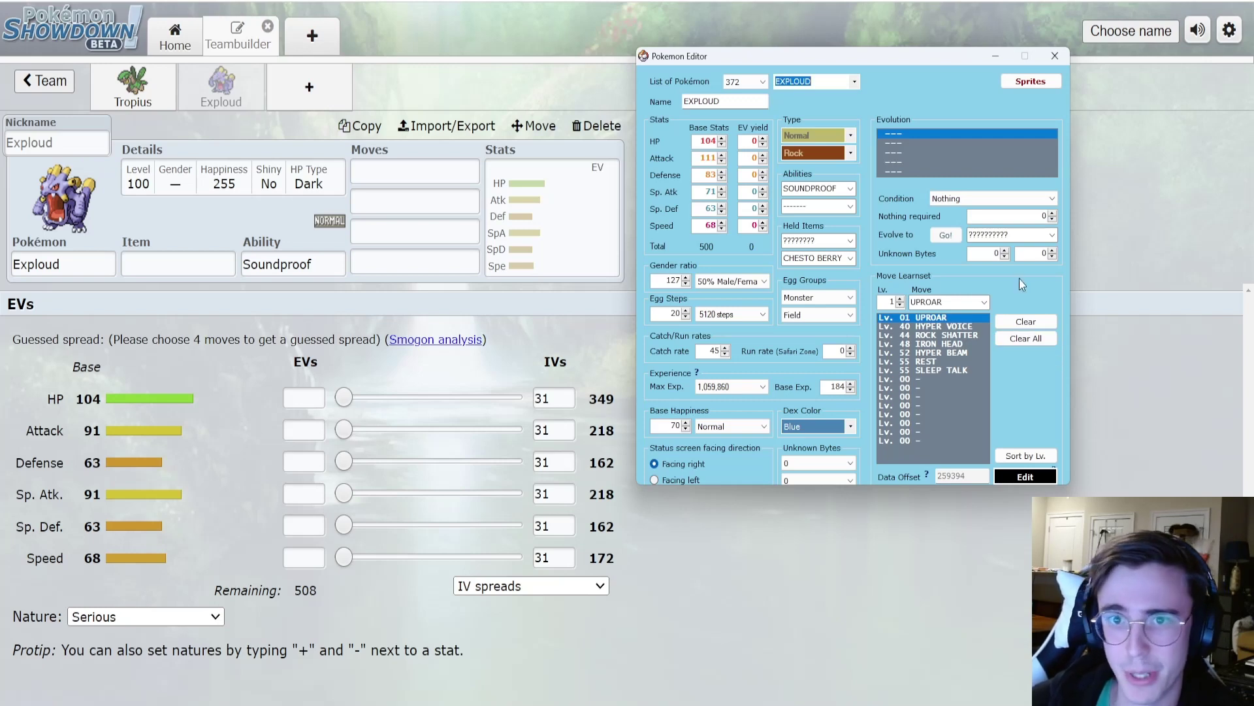
left_click(828, 84)
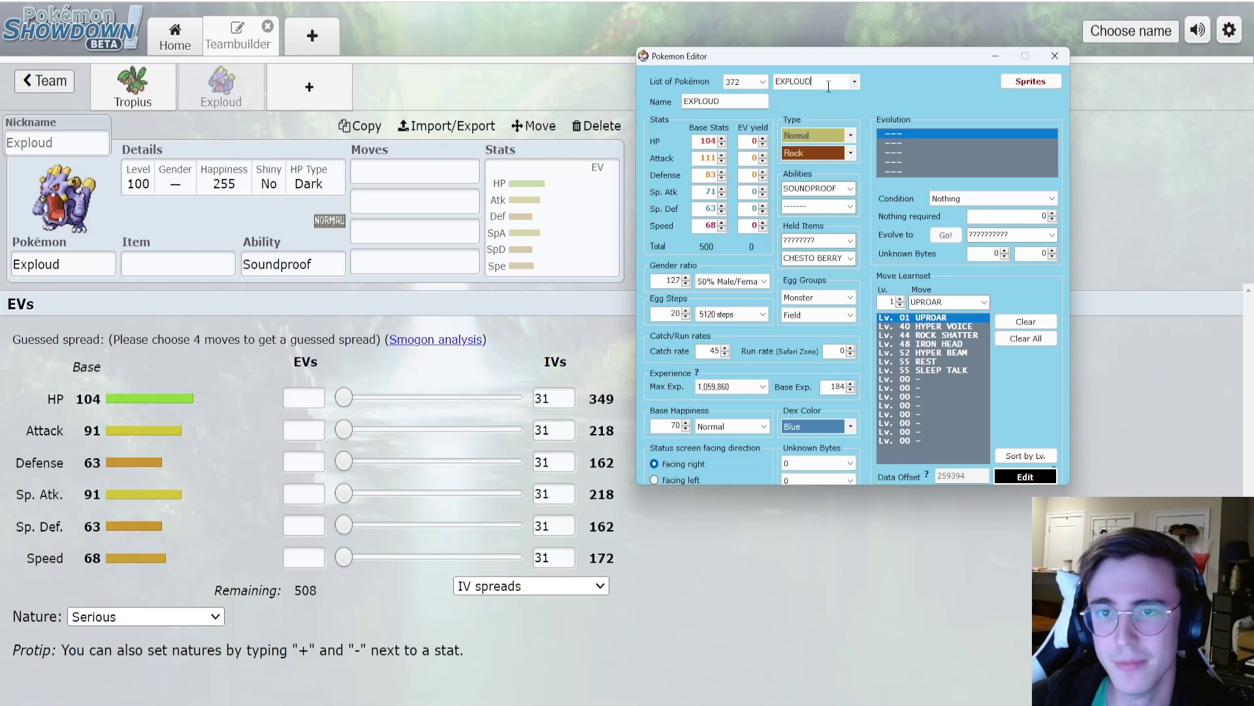
left_click(853, 82)
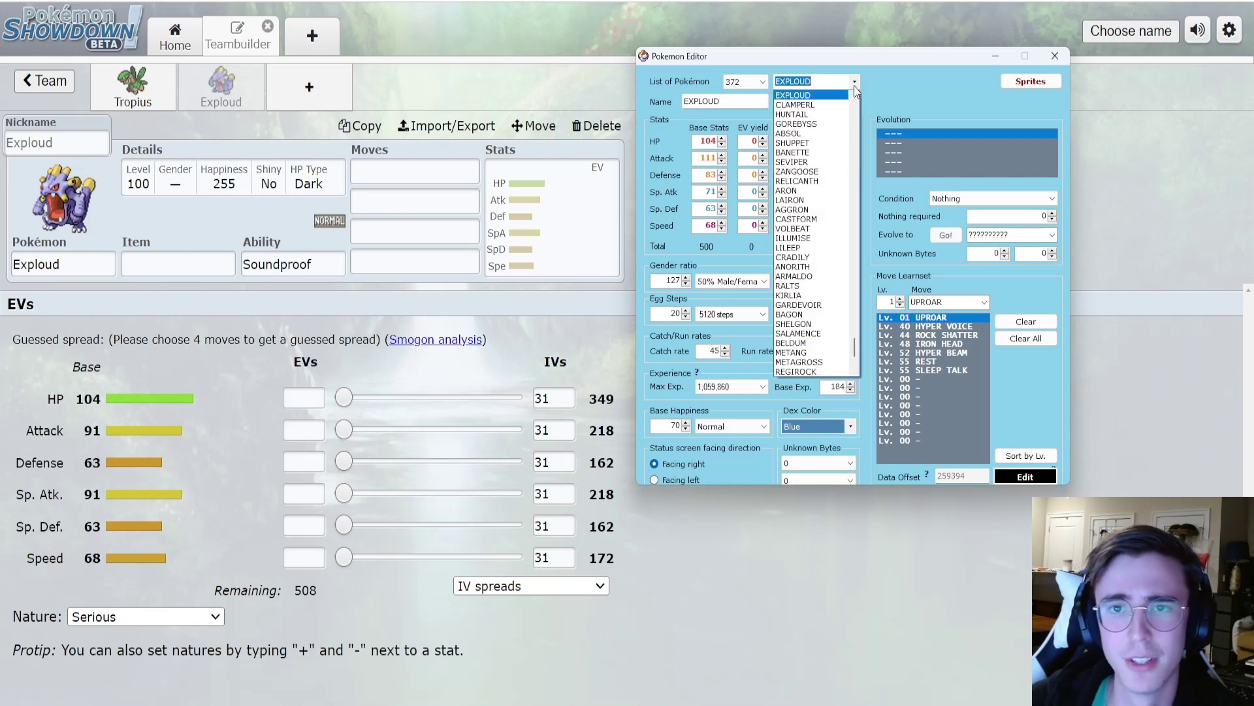
left_click(825, 103)
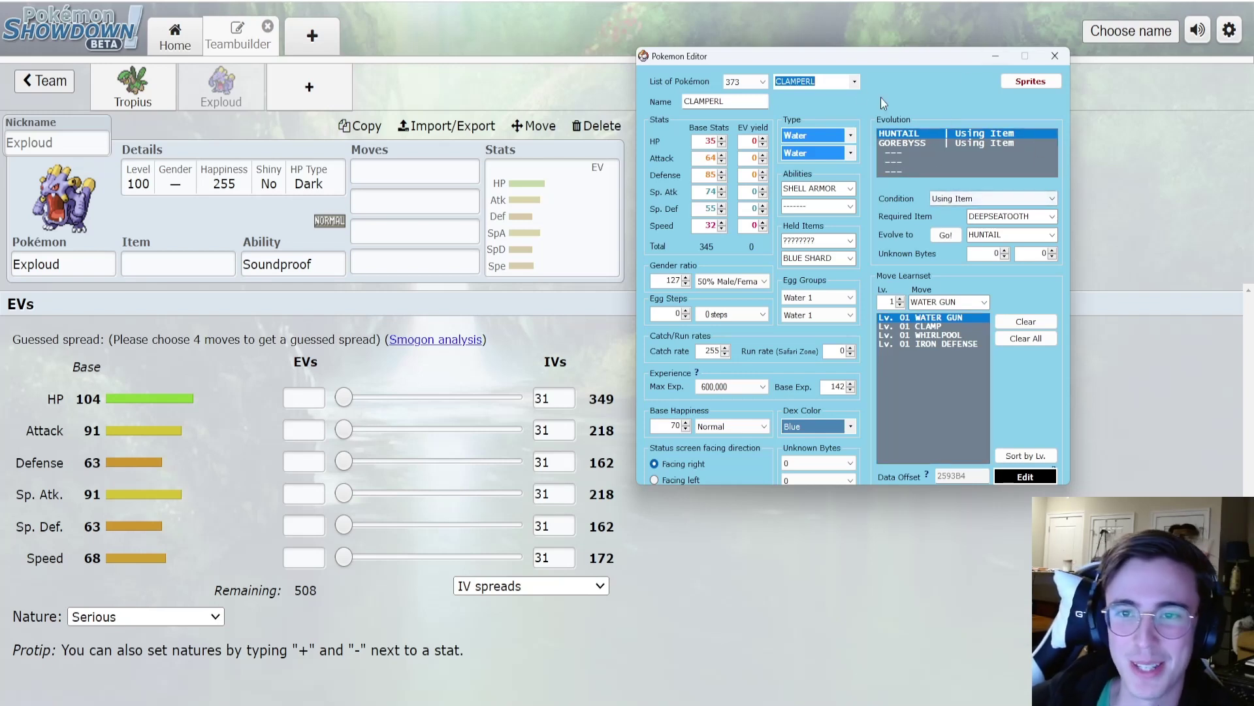
left_click(854, 82)
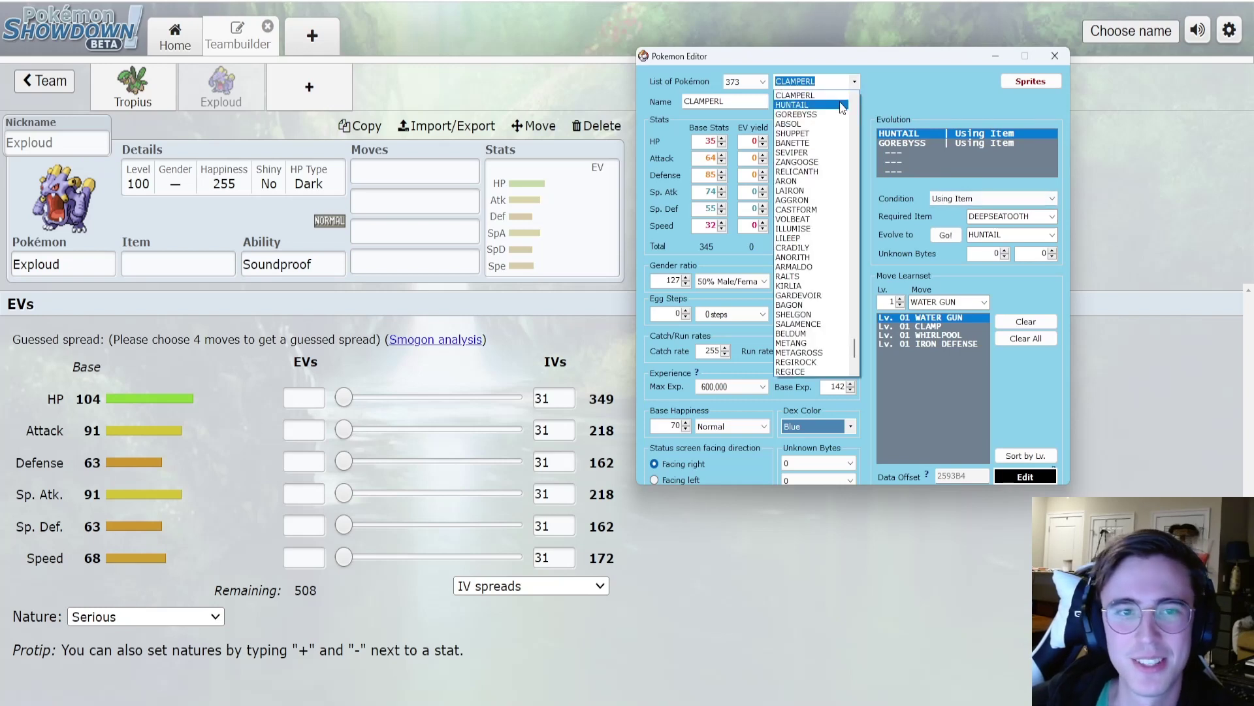
left_click(842, 106)
Step: Switch to the Showdown teambuilder, add Huntail as a new team member and display its base stats
left_click(328, 85)
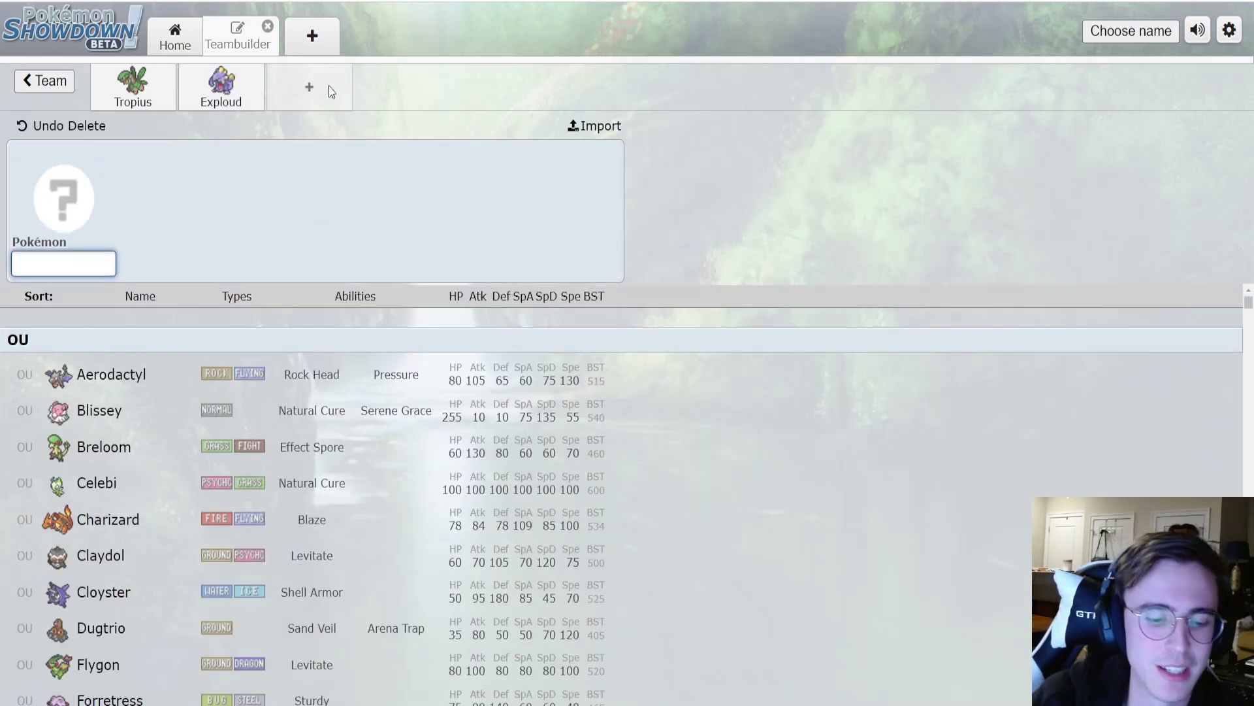
type("Hunt")
key("Return")
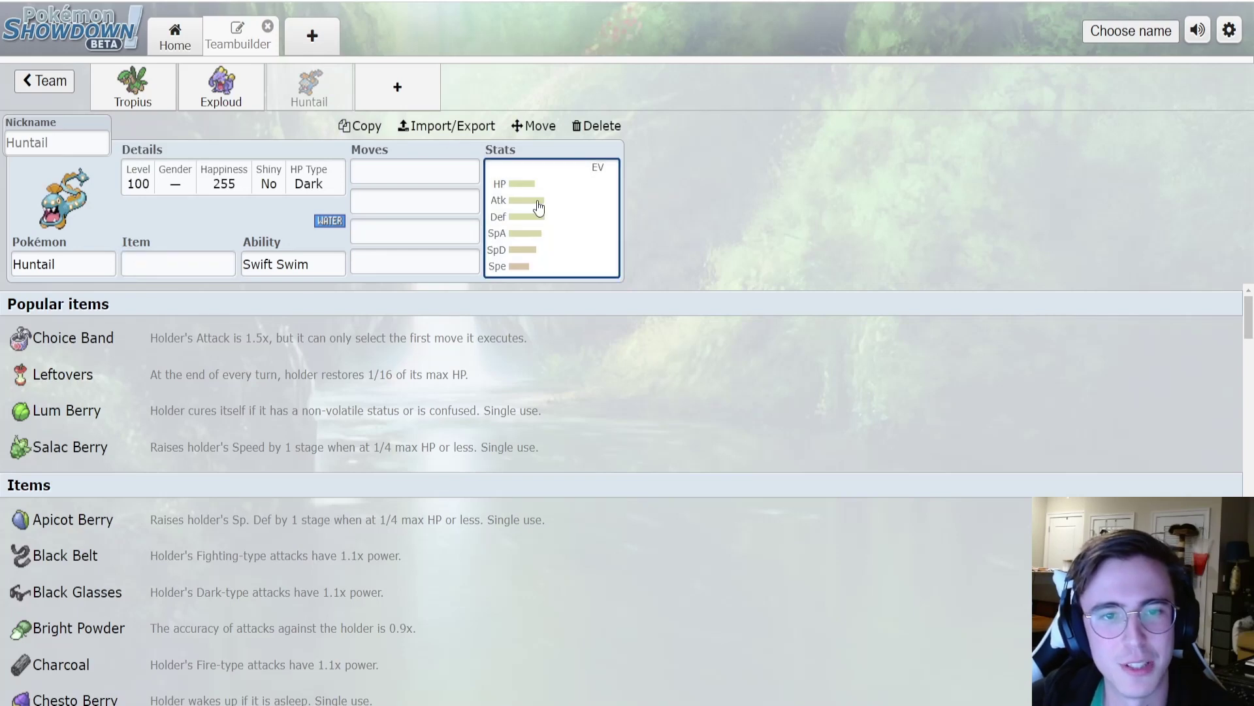
left_click(538, 207)
Step: Return to the Pokemon Editor to review Huntail's entry and load the one for Gorebyss
mouse_move(731, 702)
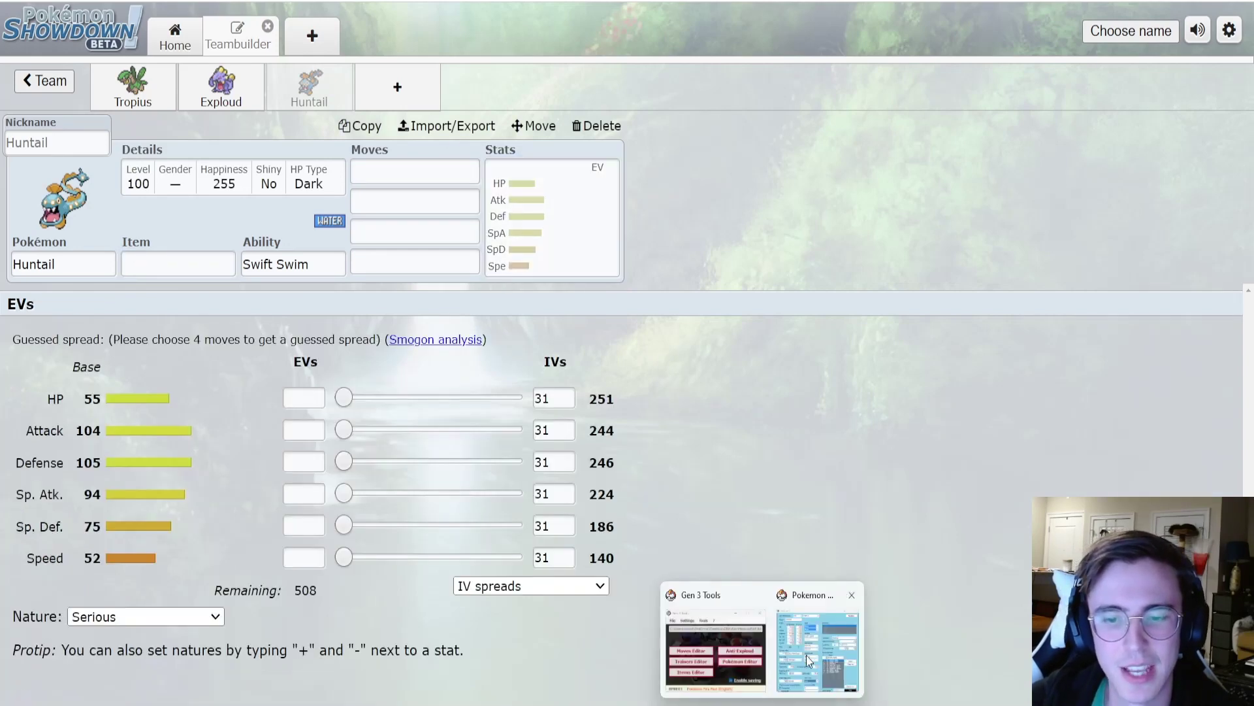
left_click(807, 656)
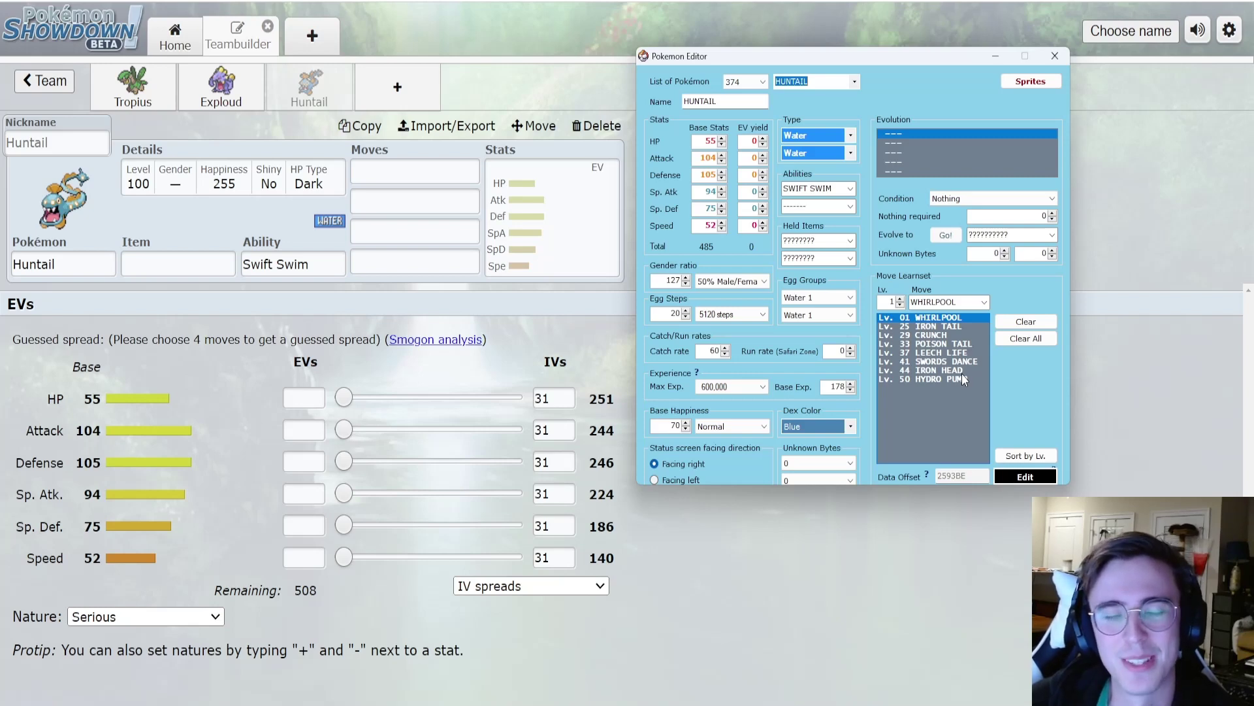
left_click(855, 85)
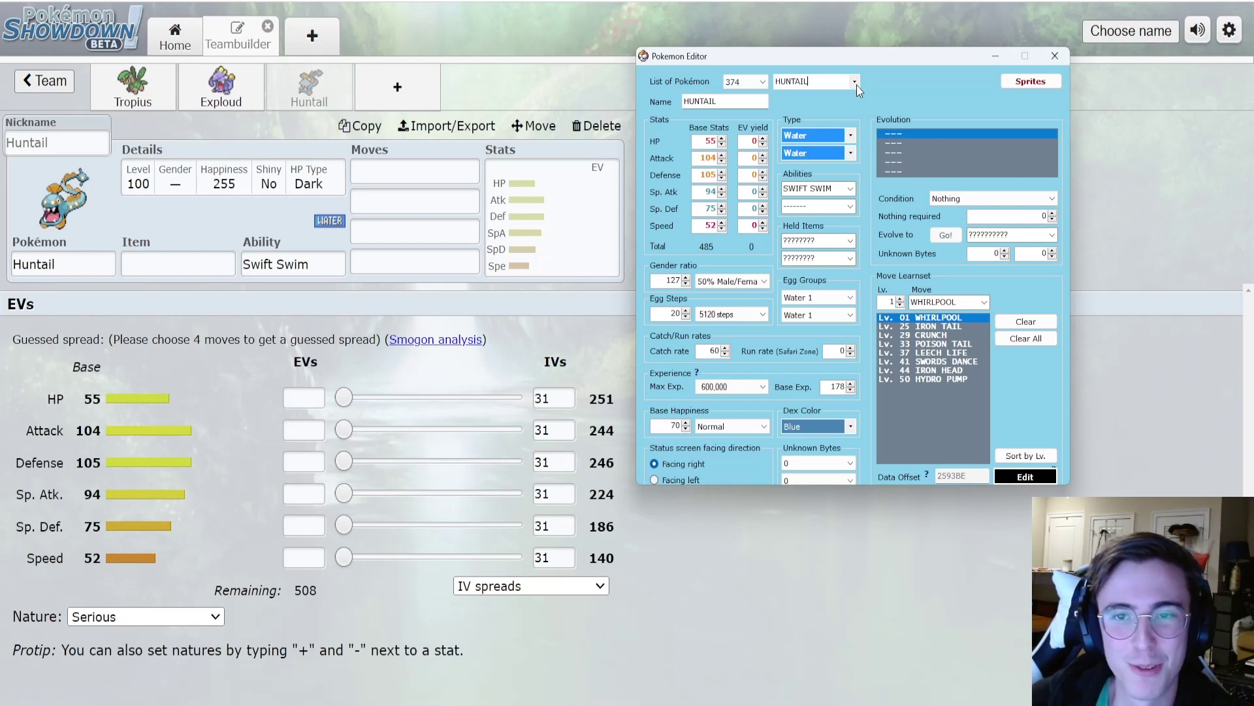
left_click(856, 85)
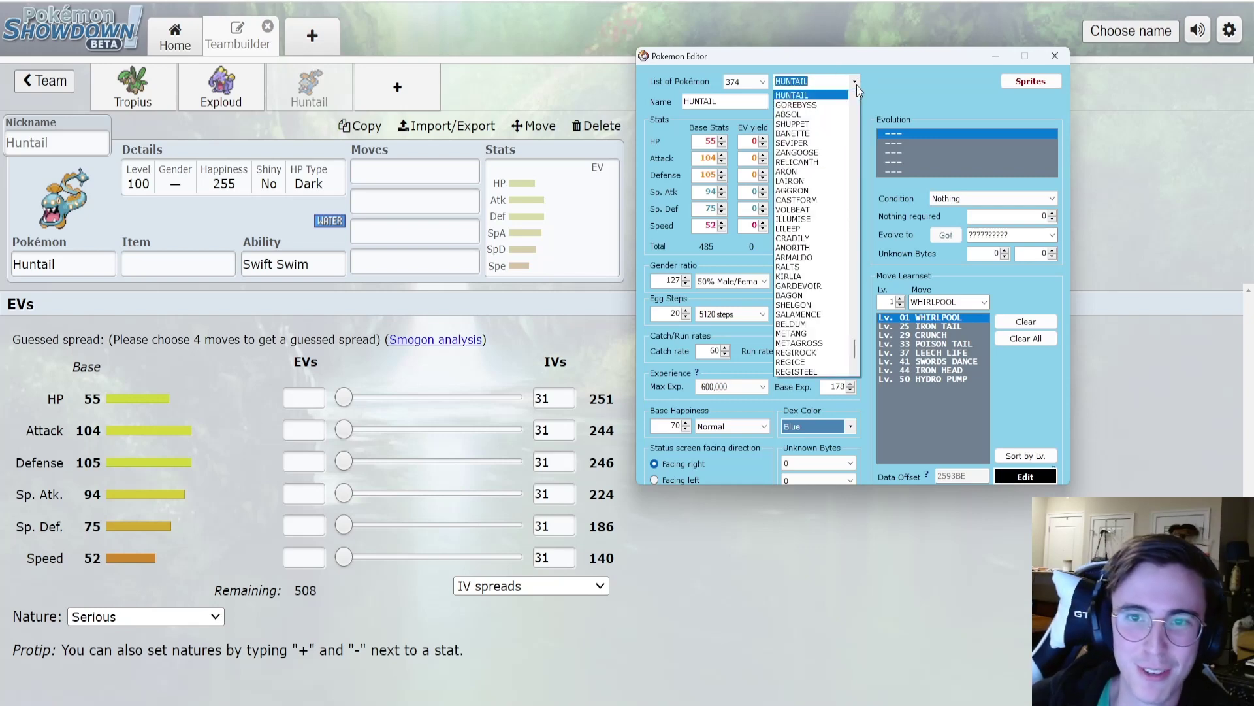
left_click(829, 106)
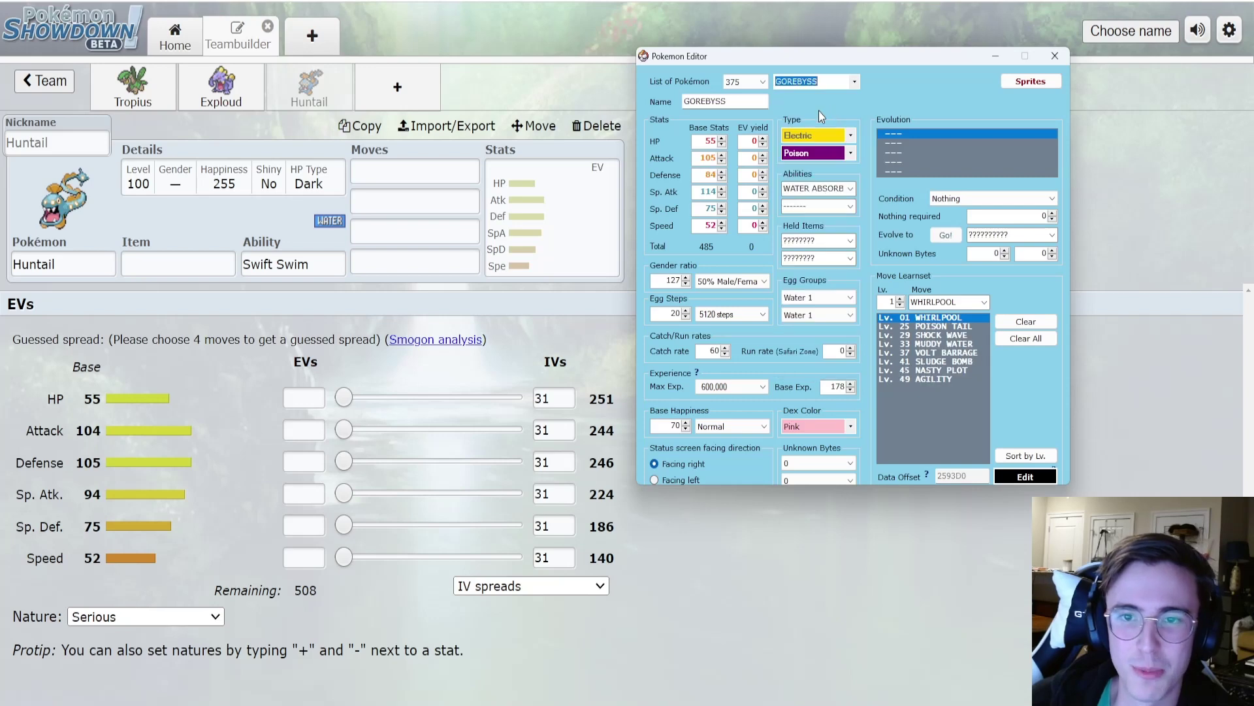
Step: Add a shiny Gorebyss to the team in the Showdown teambuilder and display its base stats
left_click(400, 89)
type("gore")
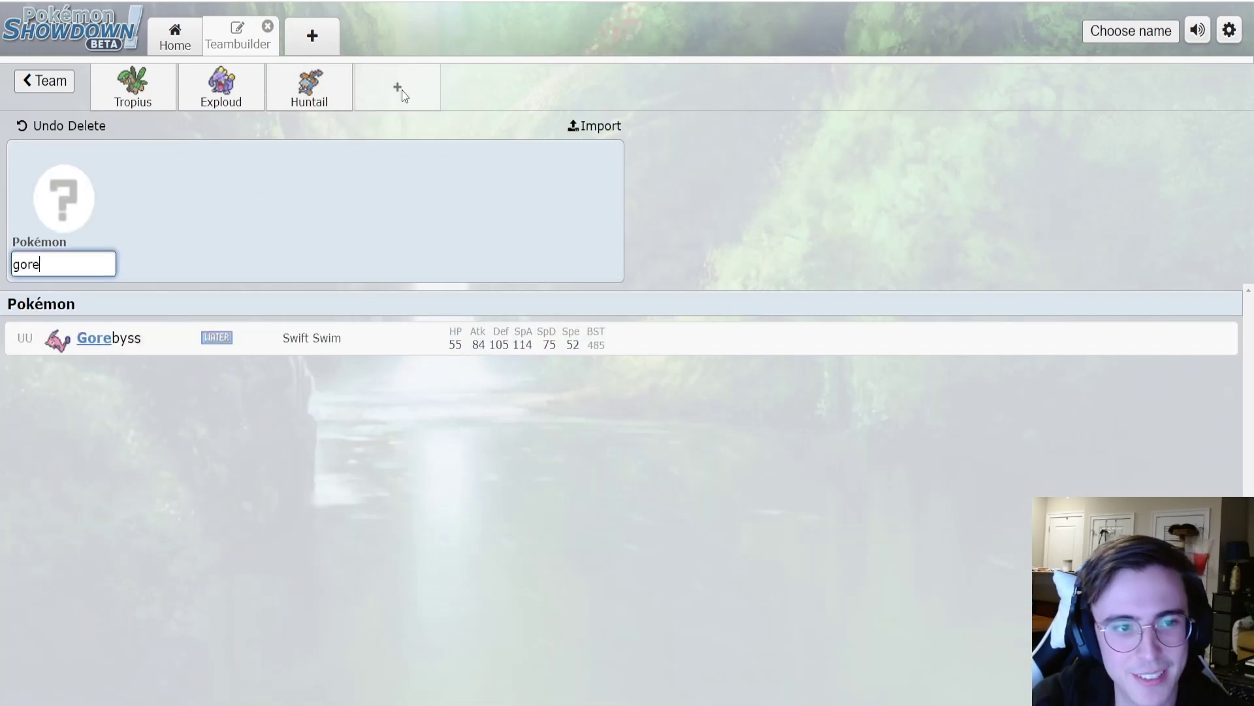
key("Return")
left_click(221, 199)
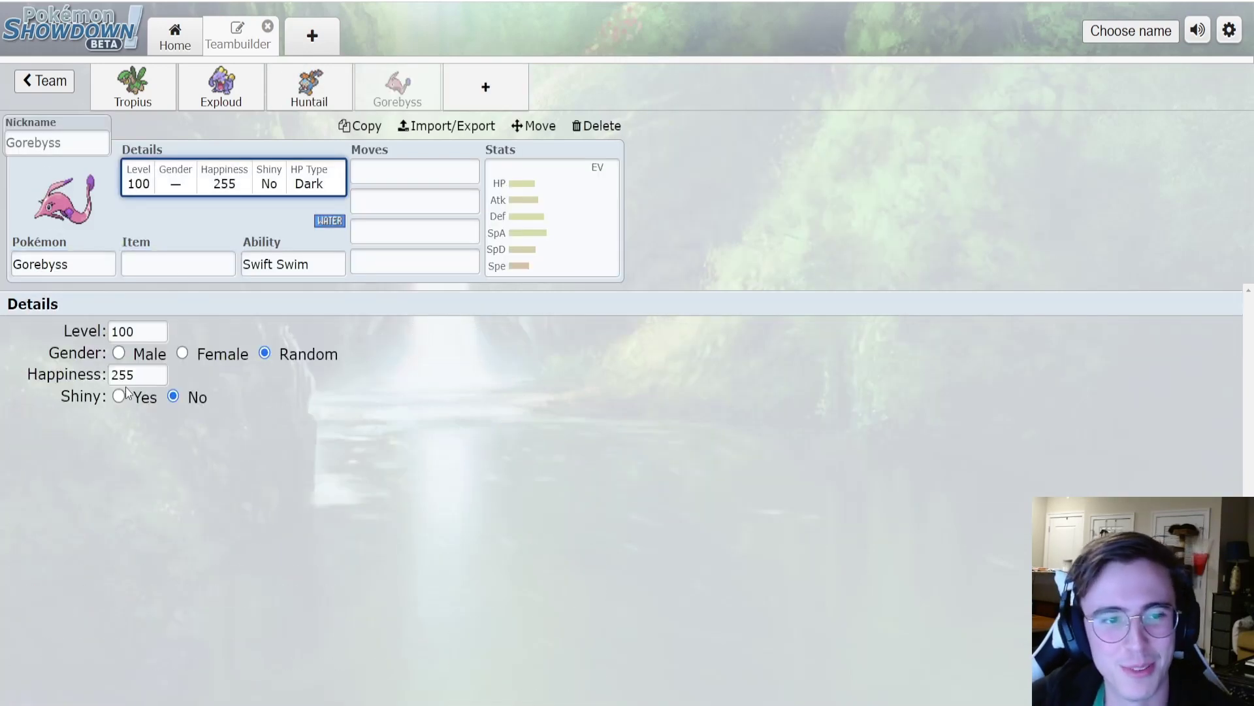
left_click(118, 396)
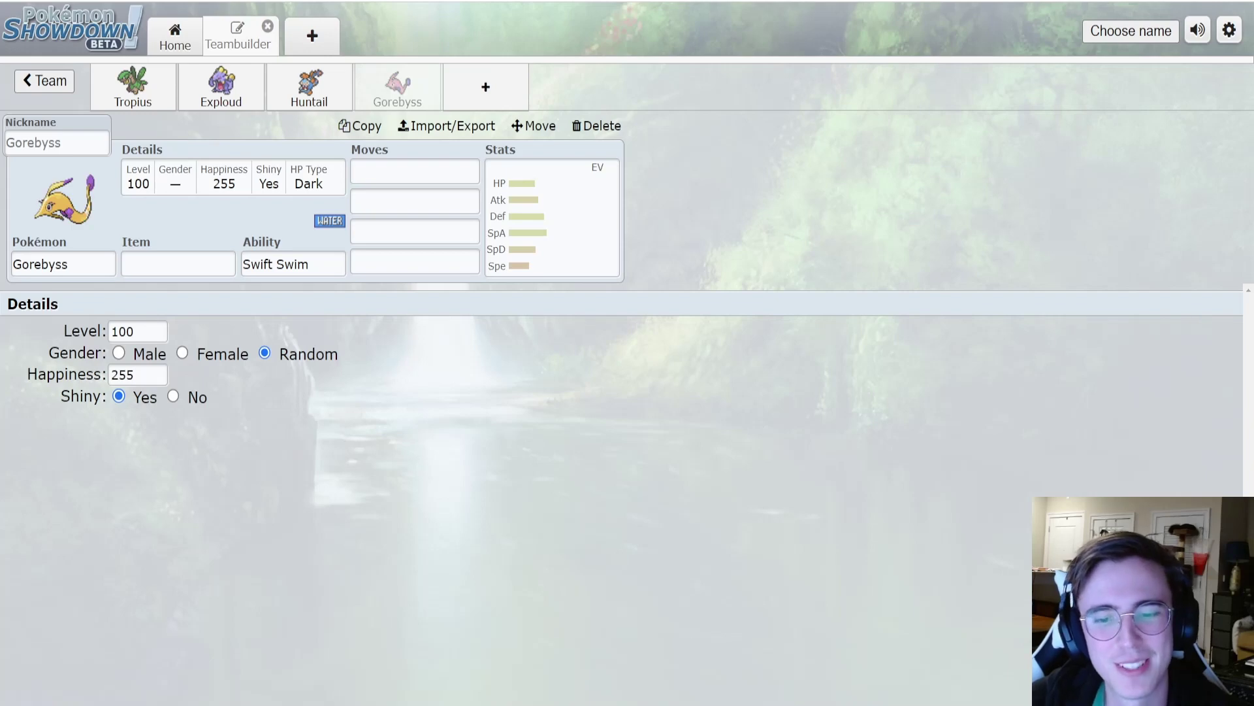
left_click(793, 672)
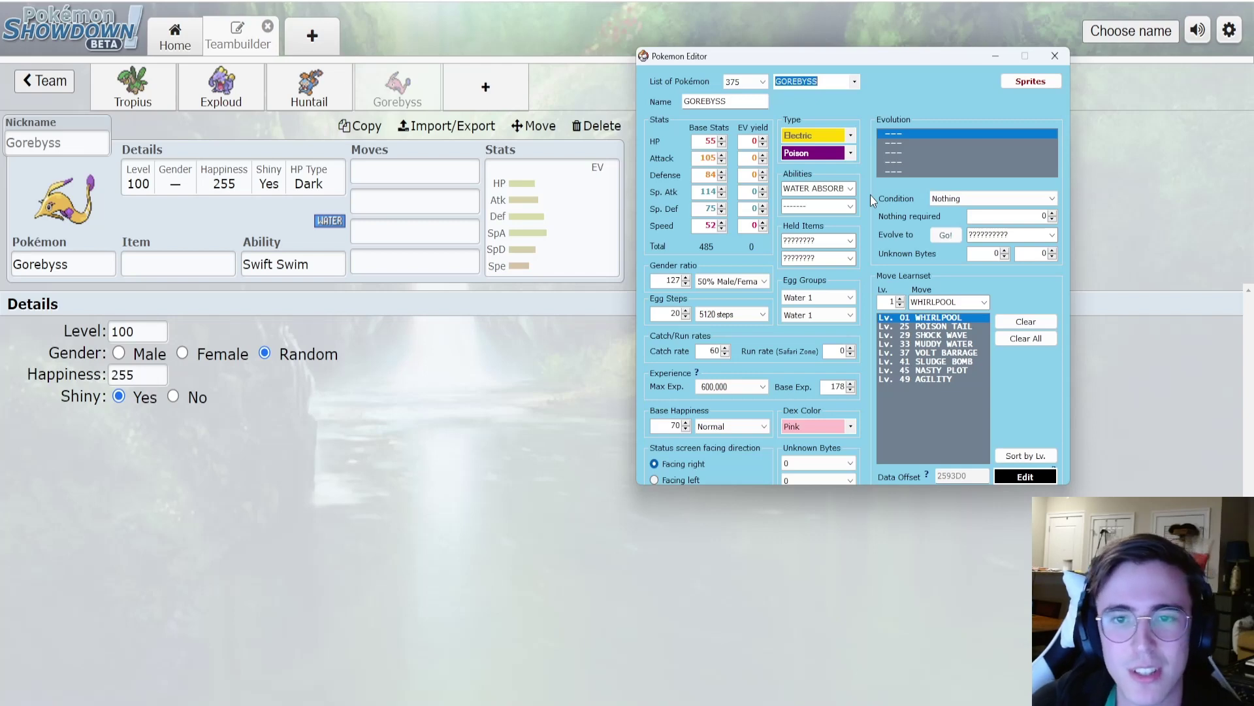
left_click(568, 224)
Step: Return to the Pokemon Editor to review Gorebyss's entry and load the one for Absol
mouse_move(762, 705)
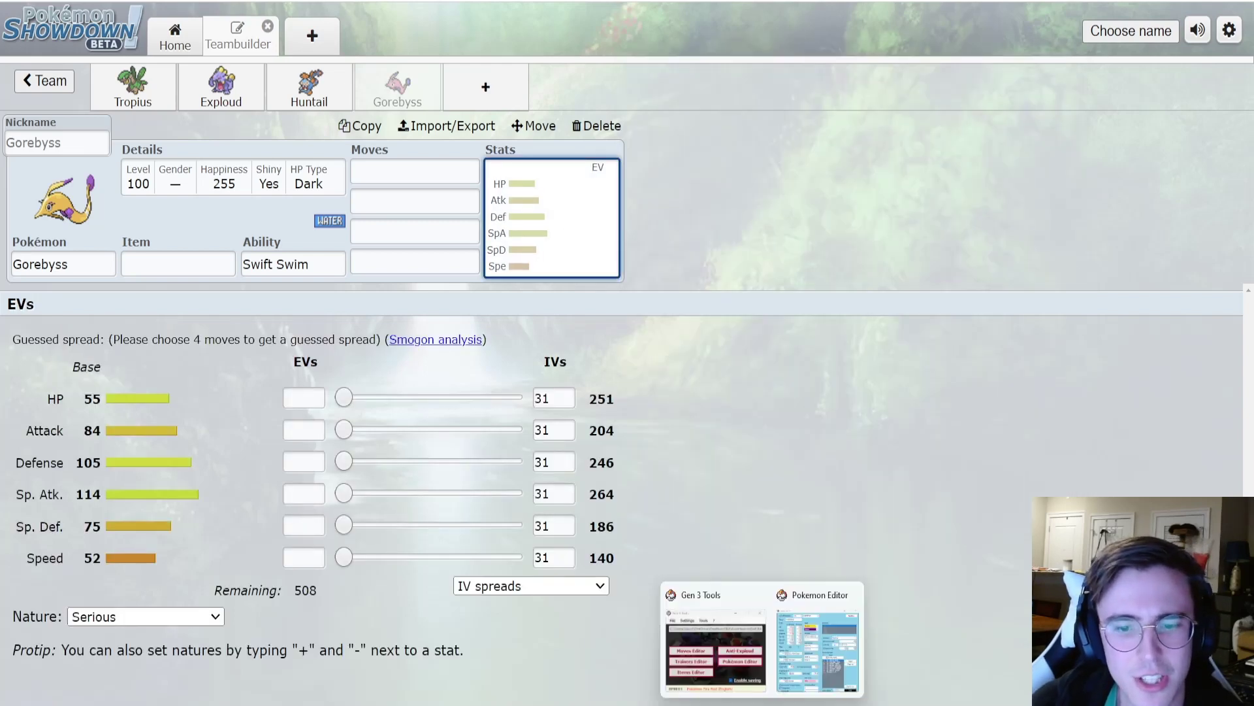
left_click(797, 682)
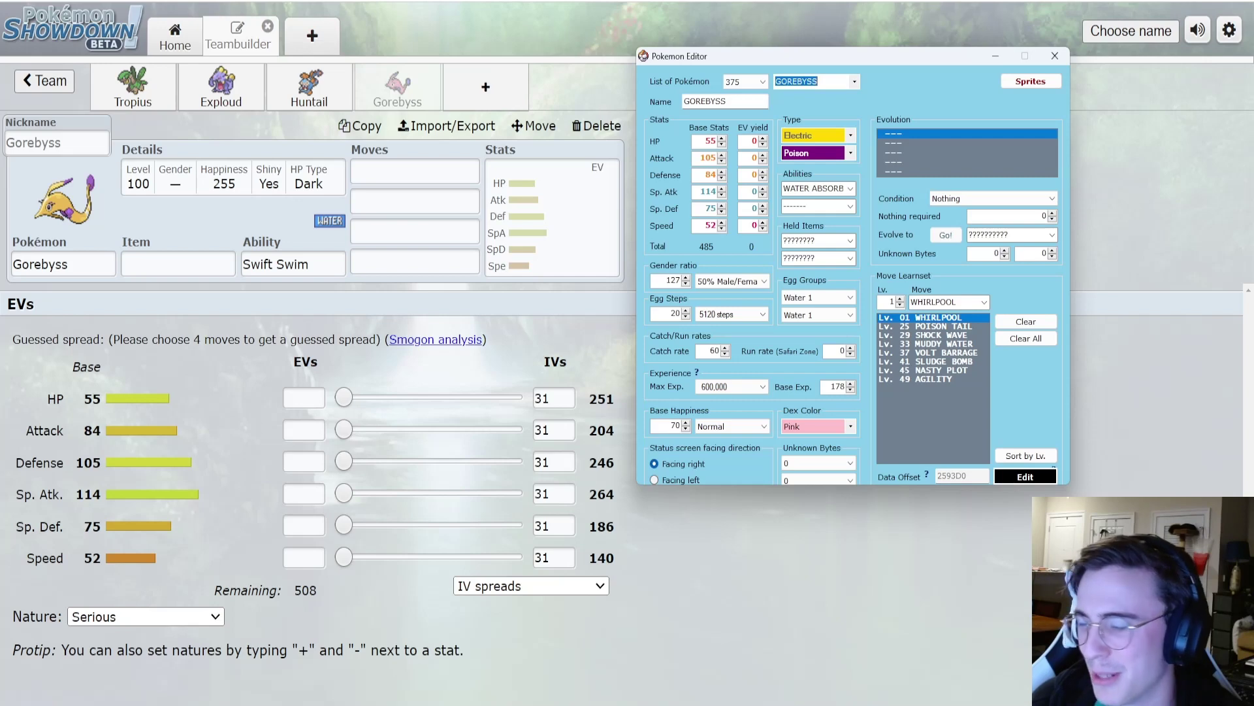
left_click(849, 81)
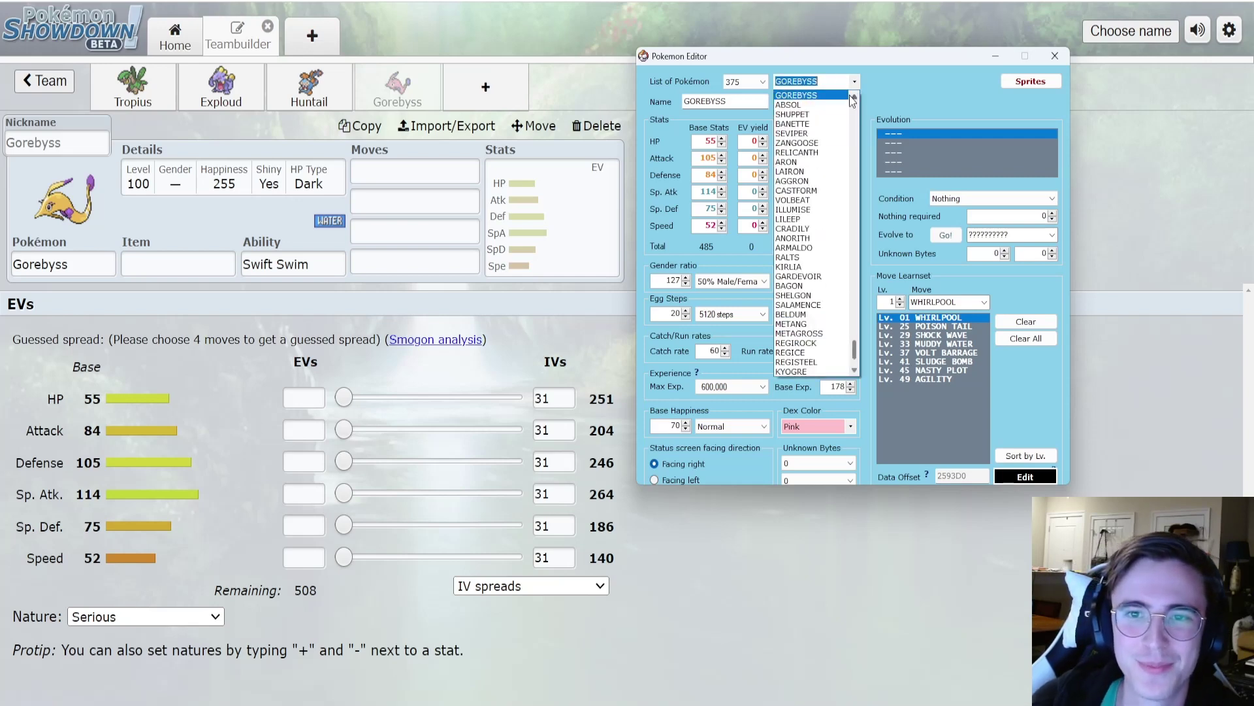
left_click(814, 108)
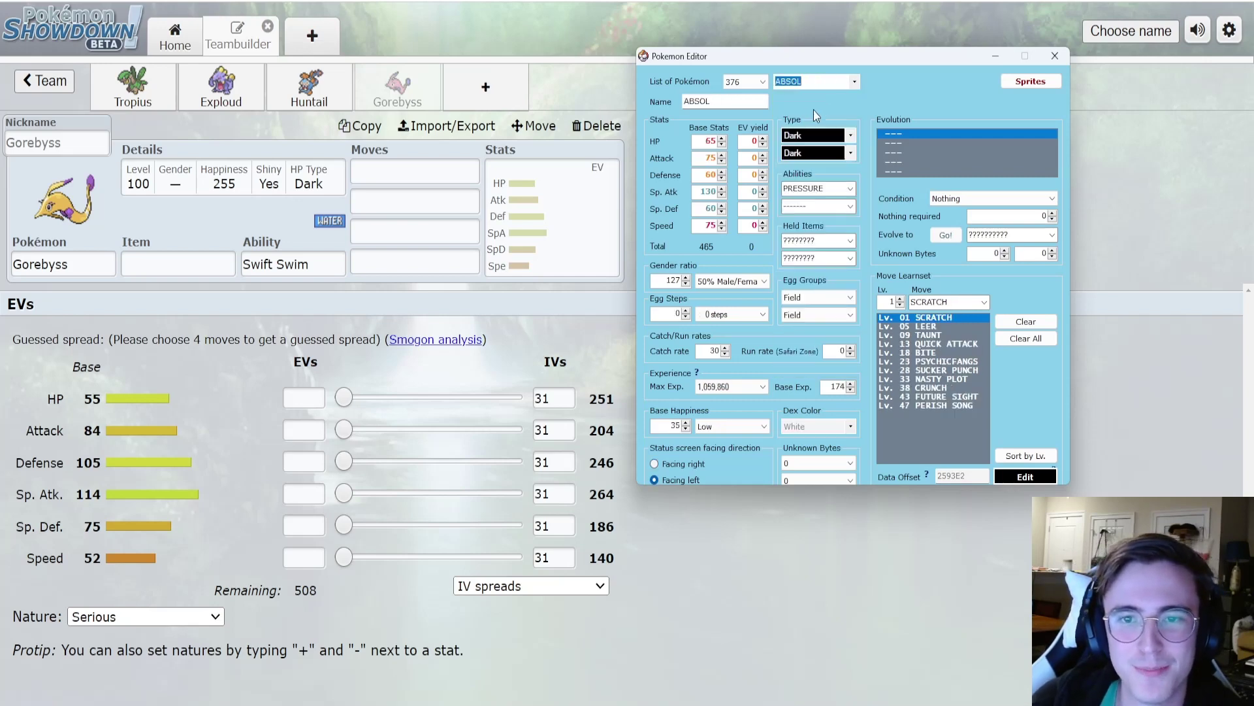
Step: Switch to the Showdown teambuilder, add Absol as a new team member and display its base stats
left_click(500, 91)
type("absol")
key("Return")
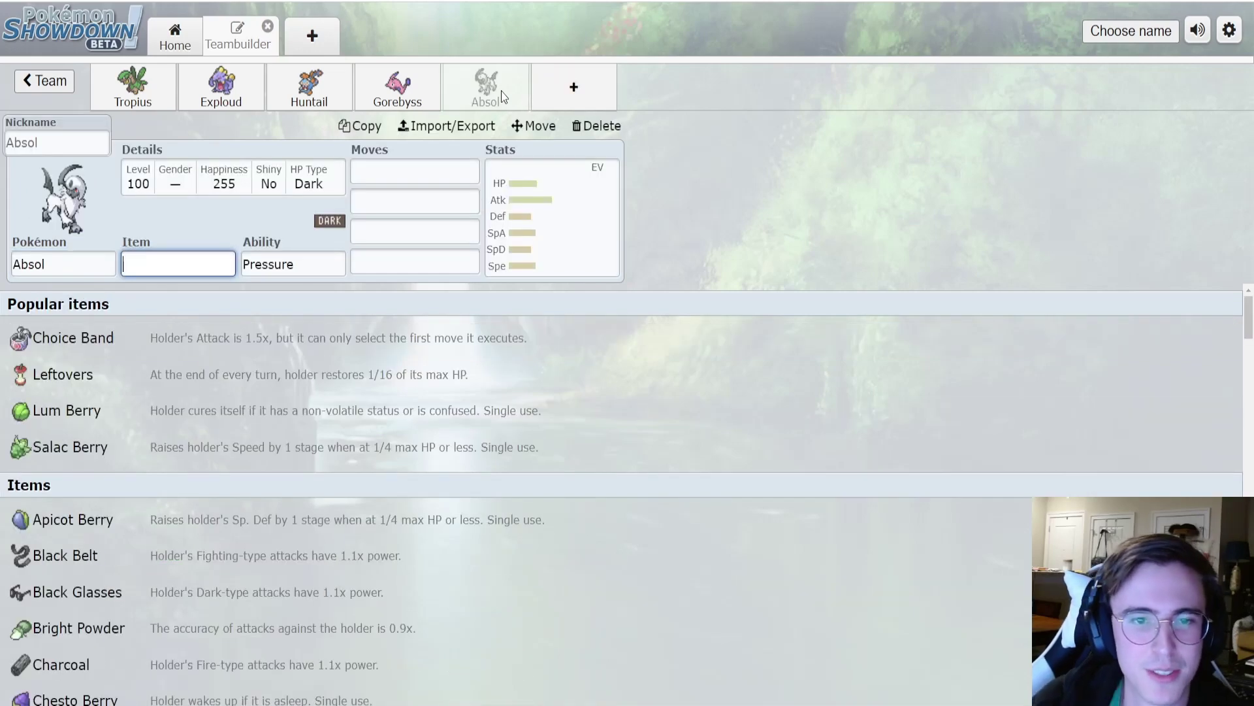
left_click(556, 215)
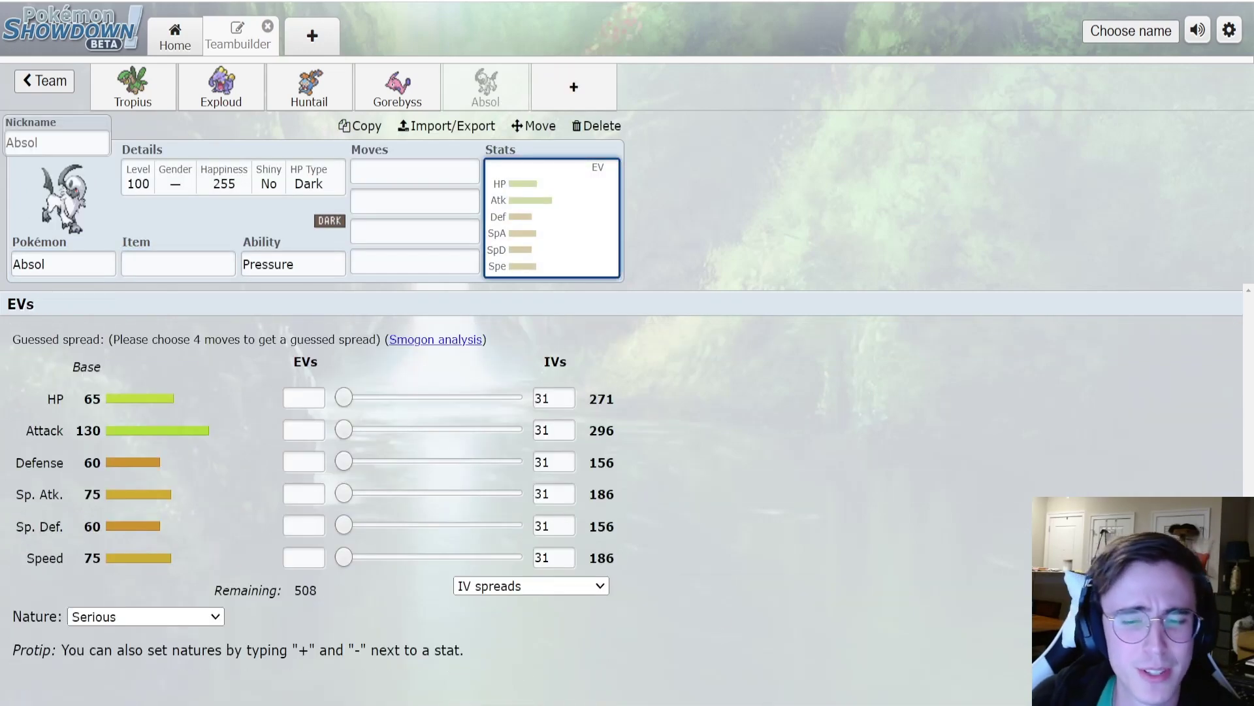
Step: Return to the Pokemon Editor to review Absol's entry, then load Shuppet's and Banette's entries in turn
left_click(798, 673)
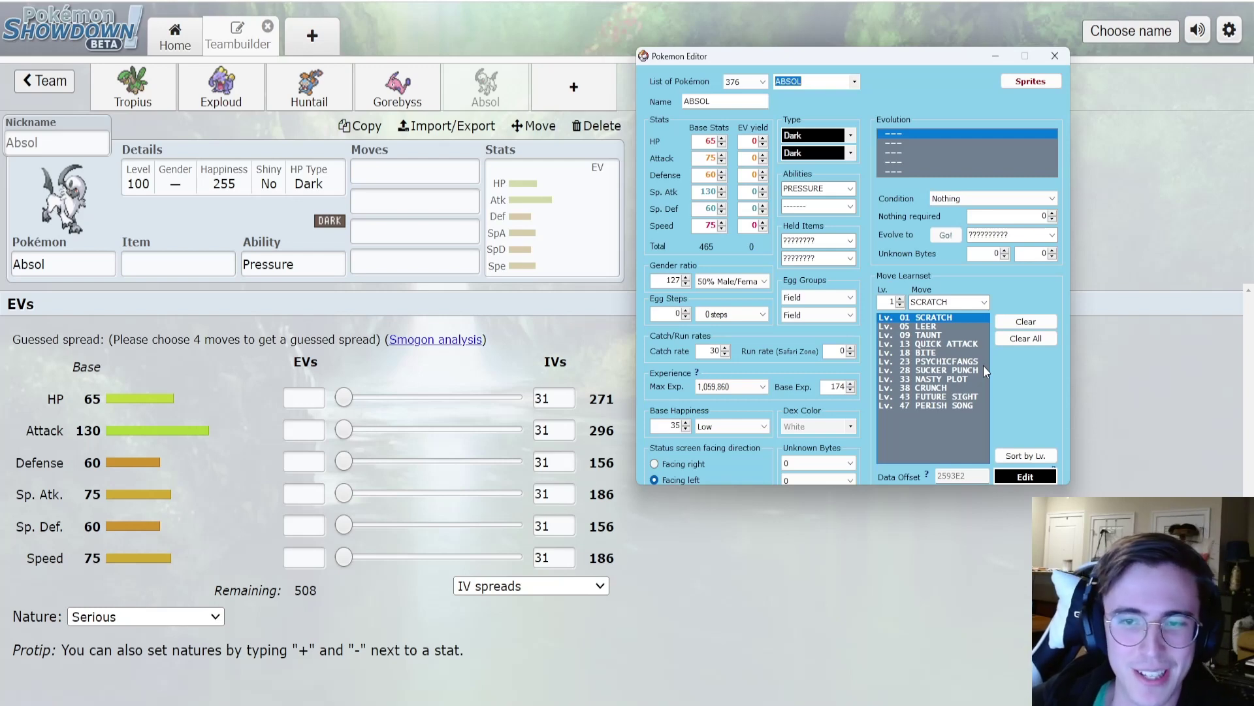
left_click(857, 80)
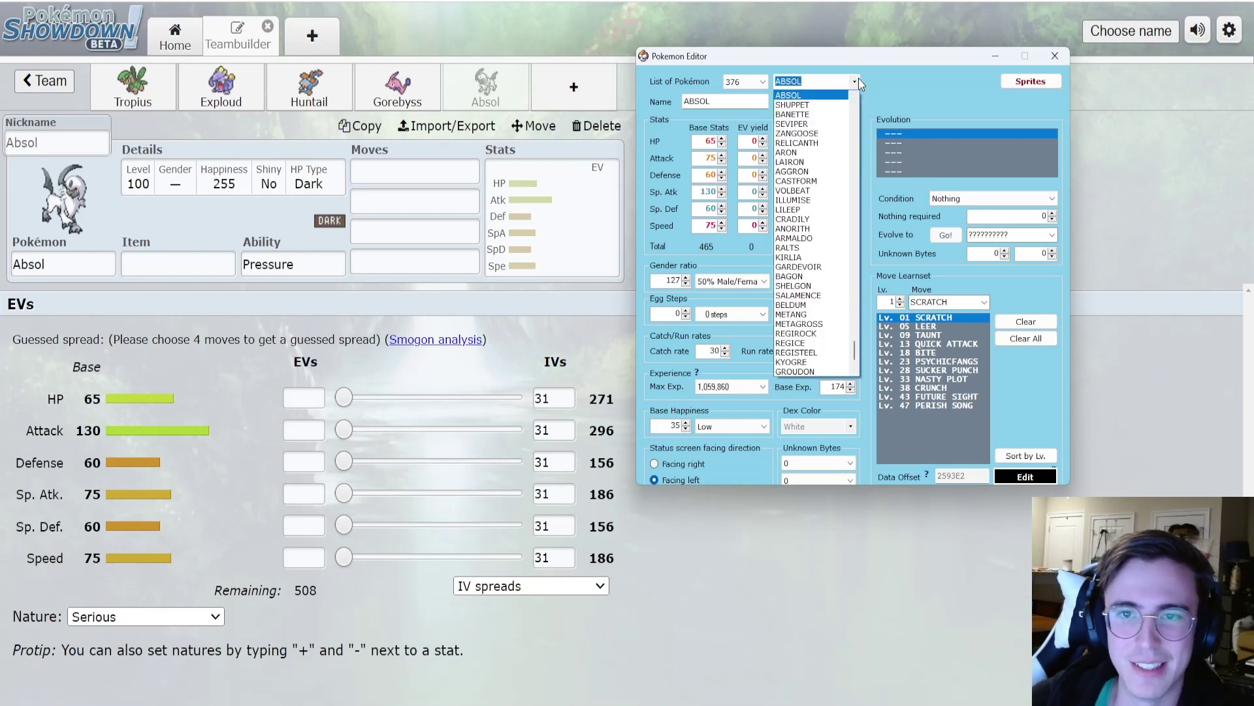
left_click(826, 106)
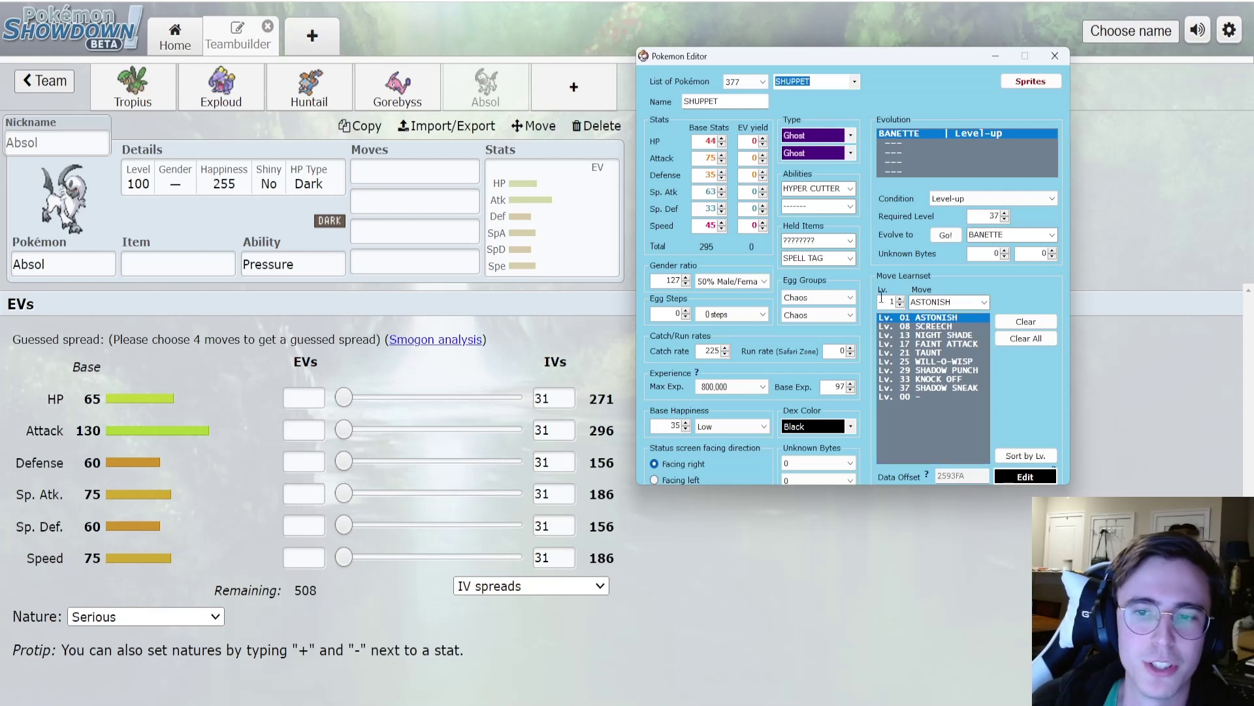
left_click(855, 81)
left_click(826, 103)
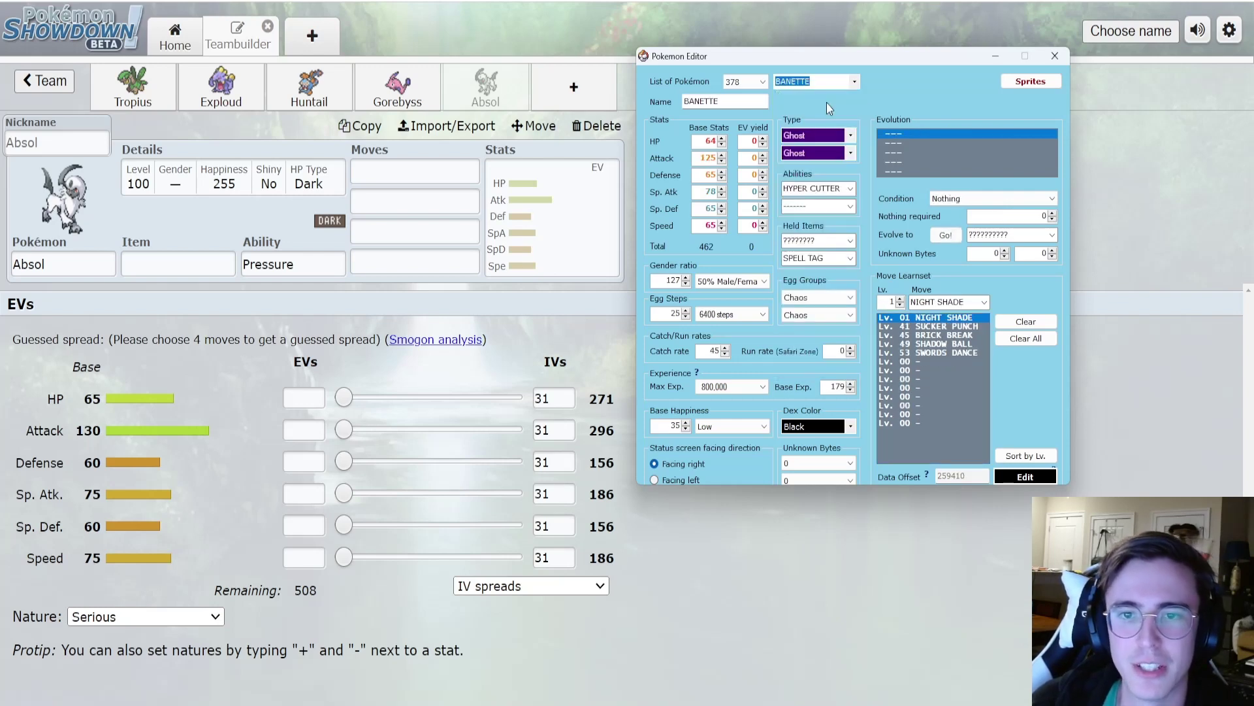
Step: Switch to the Showdown teambuilder, add Banette as a new team member and display its base stats
left_click(563, 92)
type("bane")
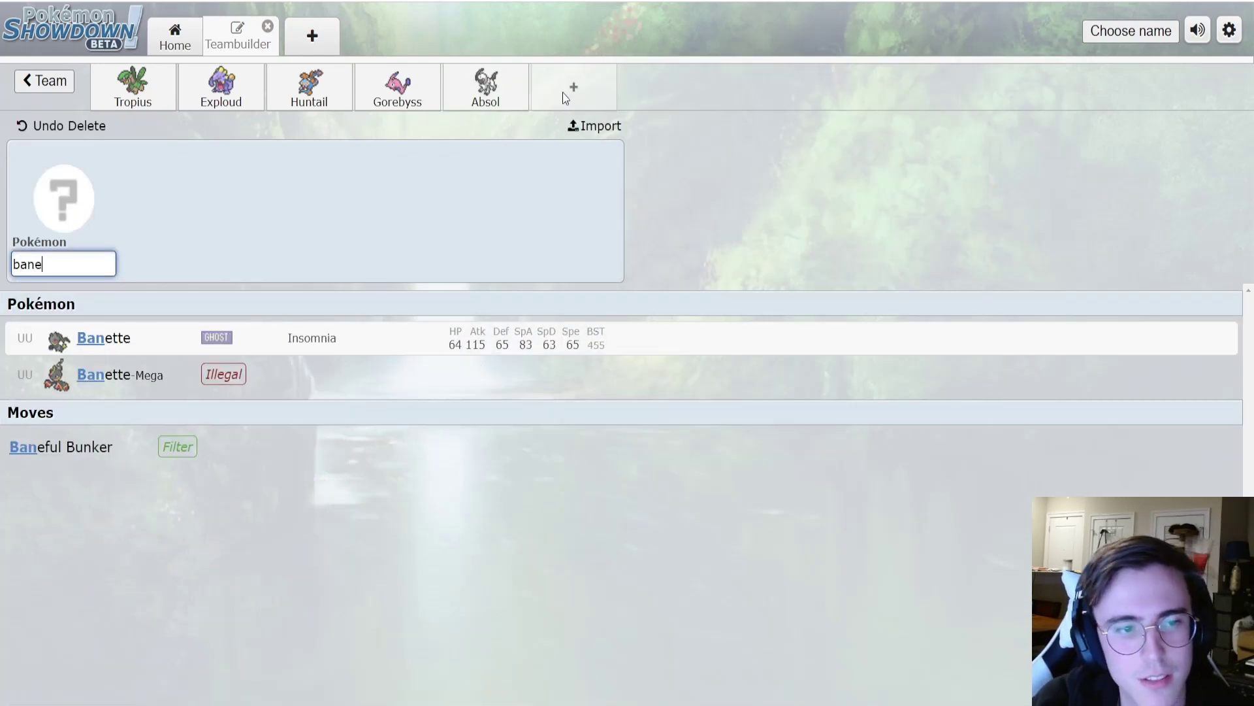
key("Return")
left_click(532, 202)
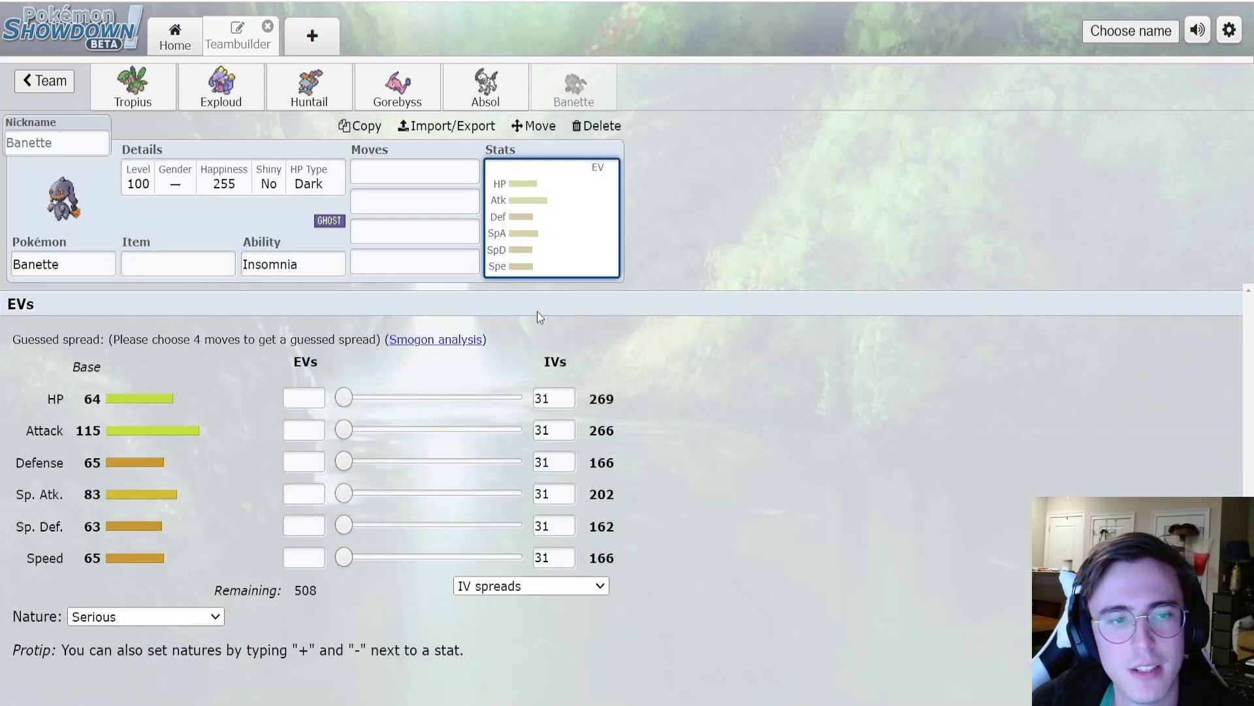
Step: Return to the Pokemon Editor to review Banette's entry and load the one for Seviper
mouse_move(761, 704)
left_click(786, 656)
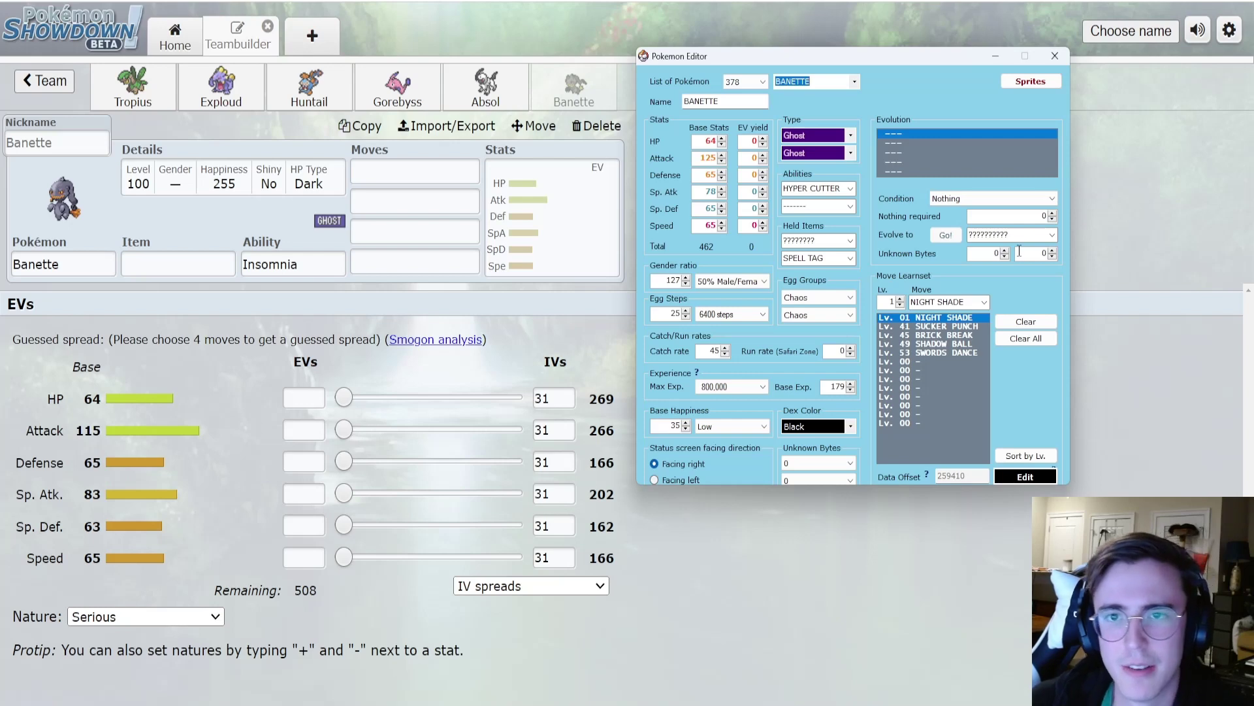
left_click(854, 81)
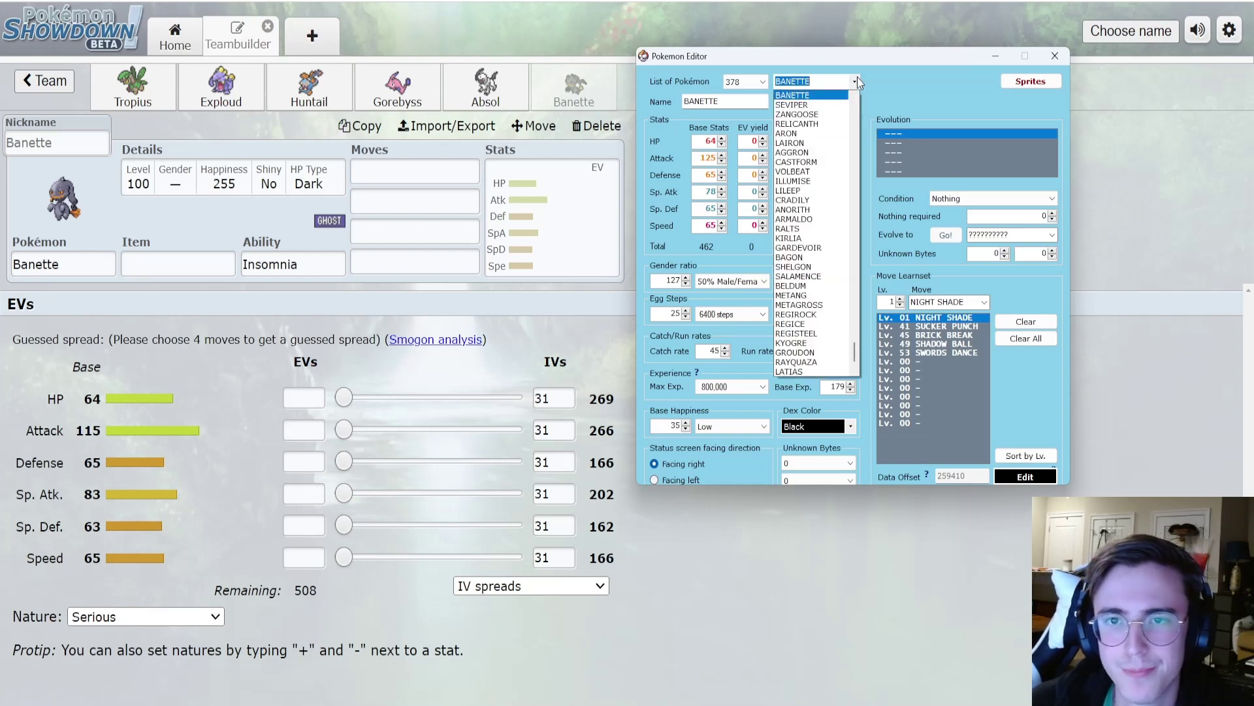
left_click(829, 100)
Step: Switch to the Showdown teambuilder and delete Tropius, Exploud, Huntail, Gorebyss and Absol from the team
left_click(133, 94)
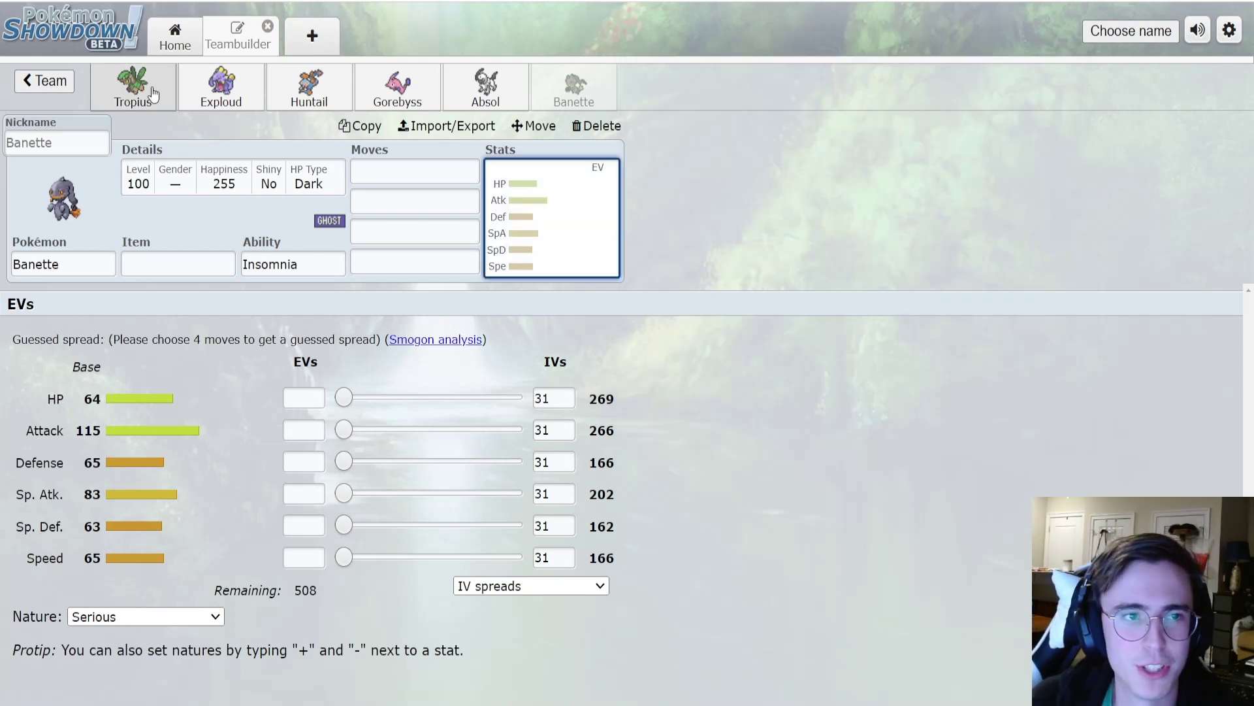
left_click(596, 125)
left_click(133, 95)
left_click(597, 124)
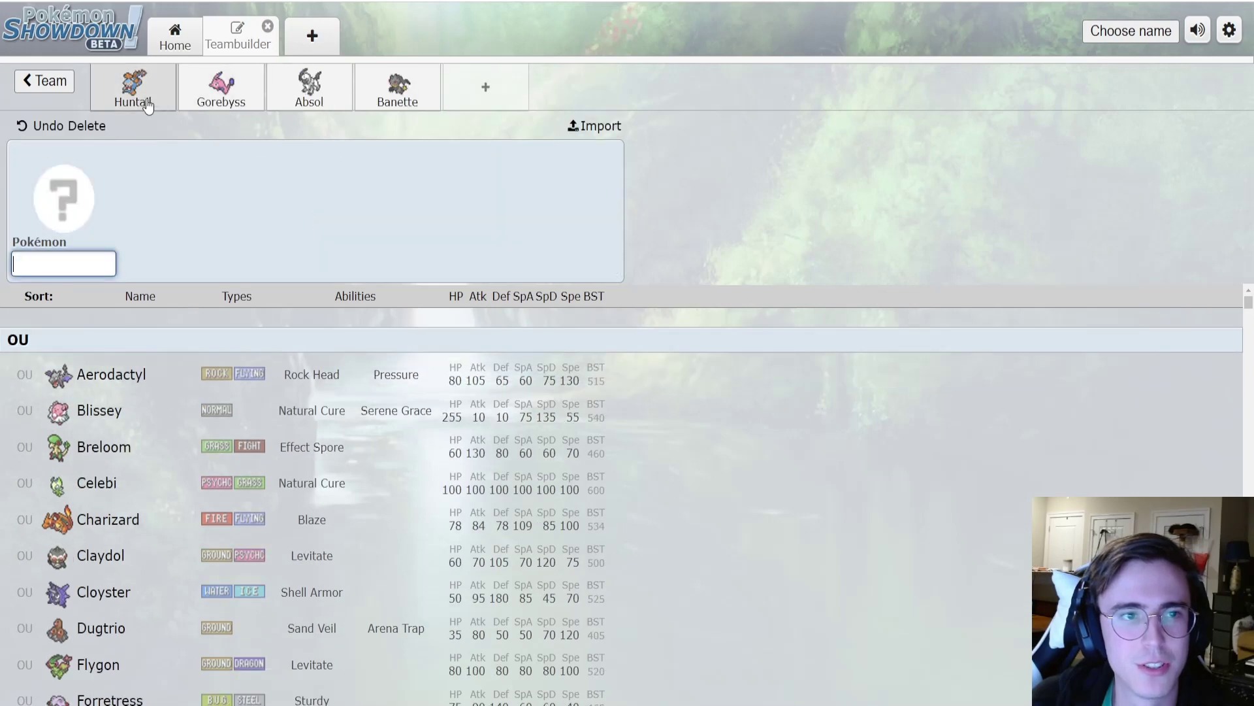
left_click(133, 95)
left_click(597, 124)
left_click(133, 95)
left_click(596, 124)
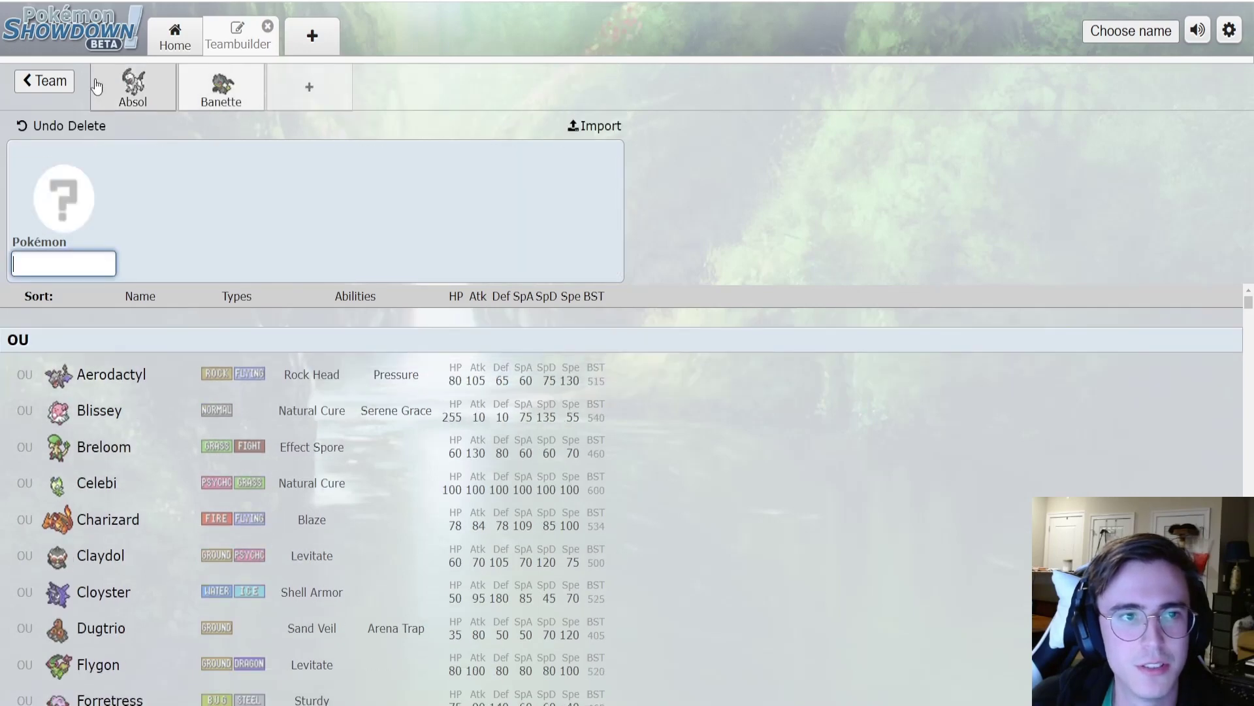
left_click(133, 94)
left_click(596, 124)
Step: Replace Banette with Seviper in the team and display Seviper's base stats
left_click(133, 95)
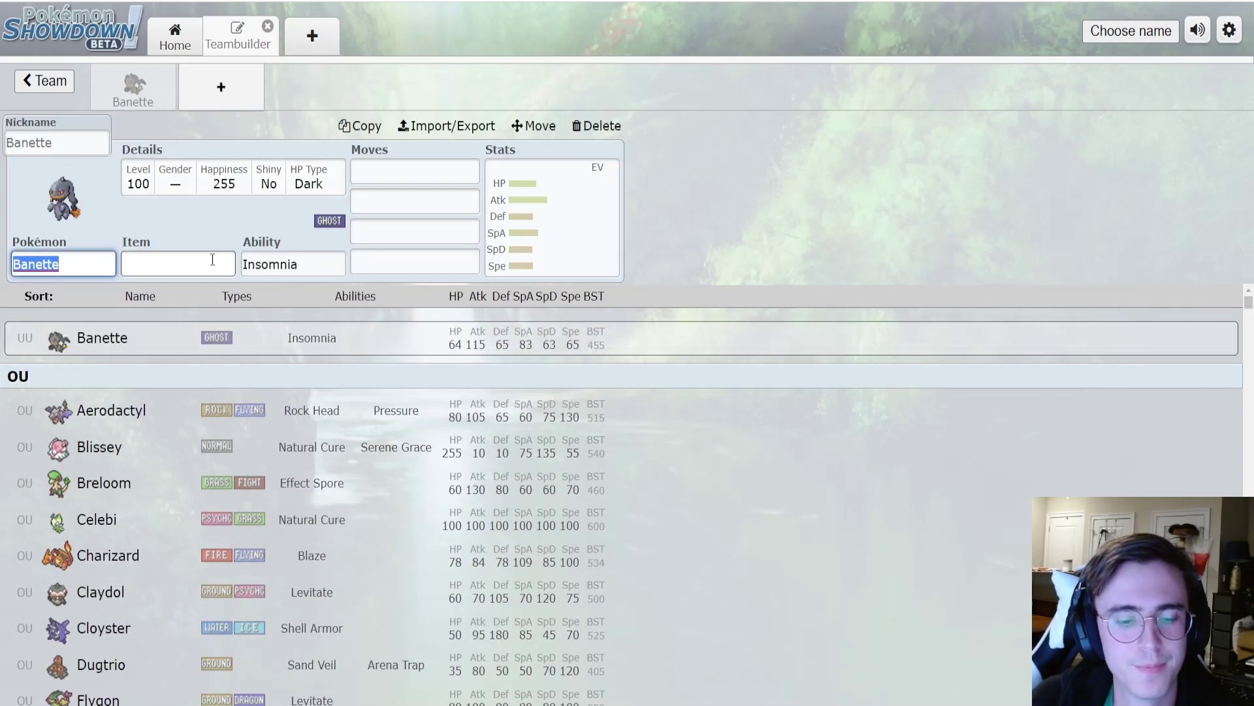
type("sev")
left_click(212, 260)
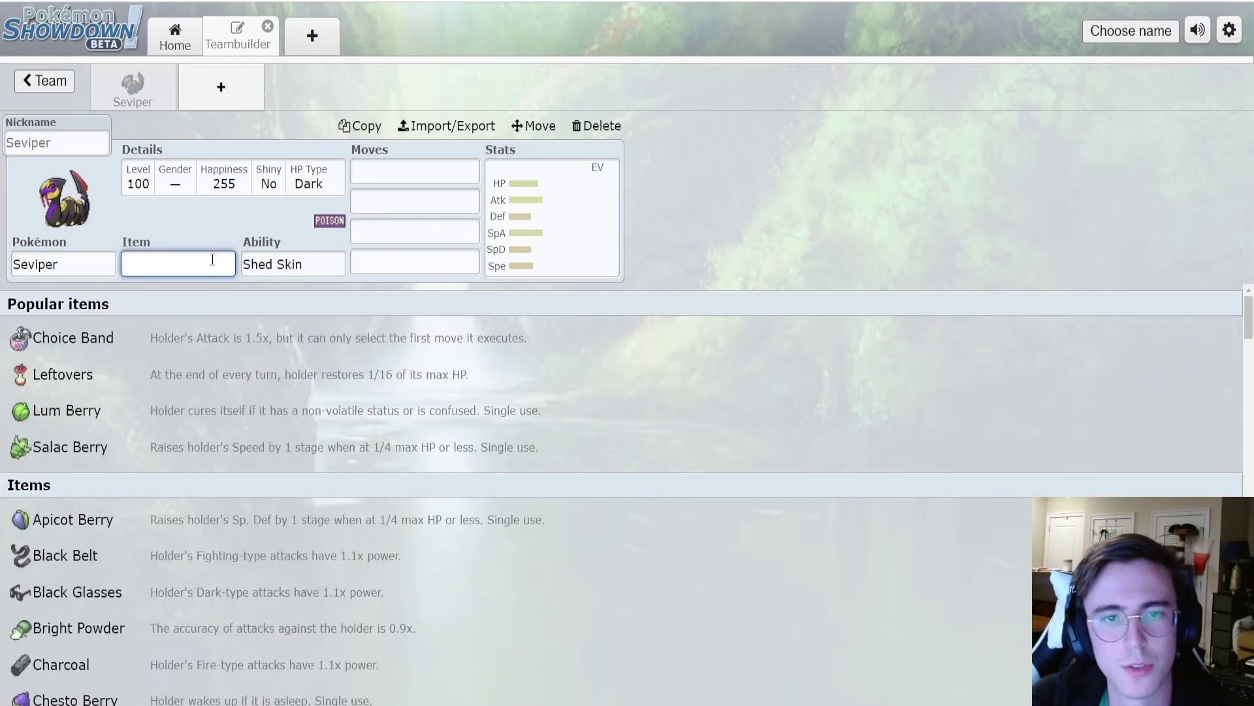
left_click(541, 247)
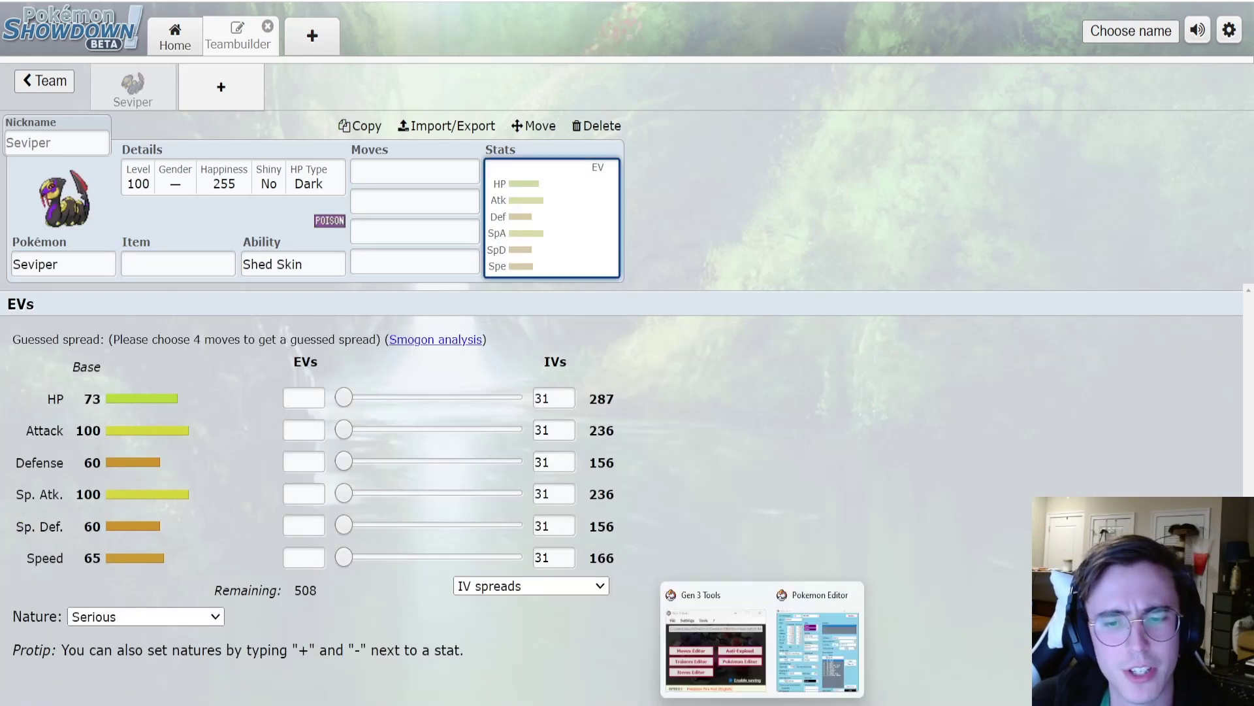
Step: Return to the Pokemon Editor to review Seviper's entry and load the one for Zangoose
left_click(786, 664)
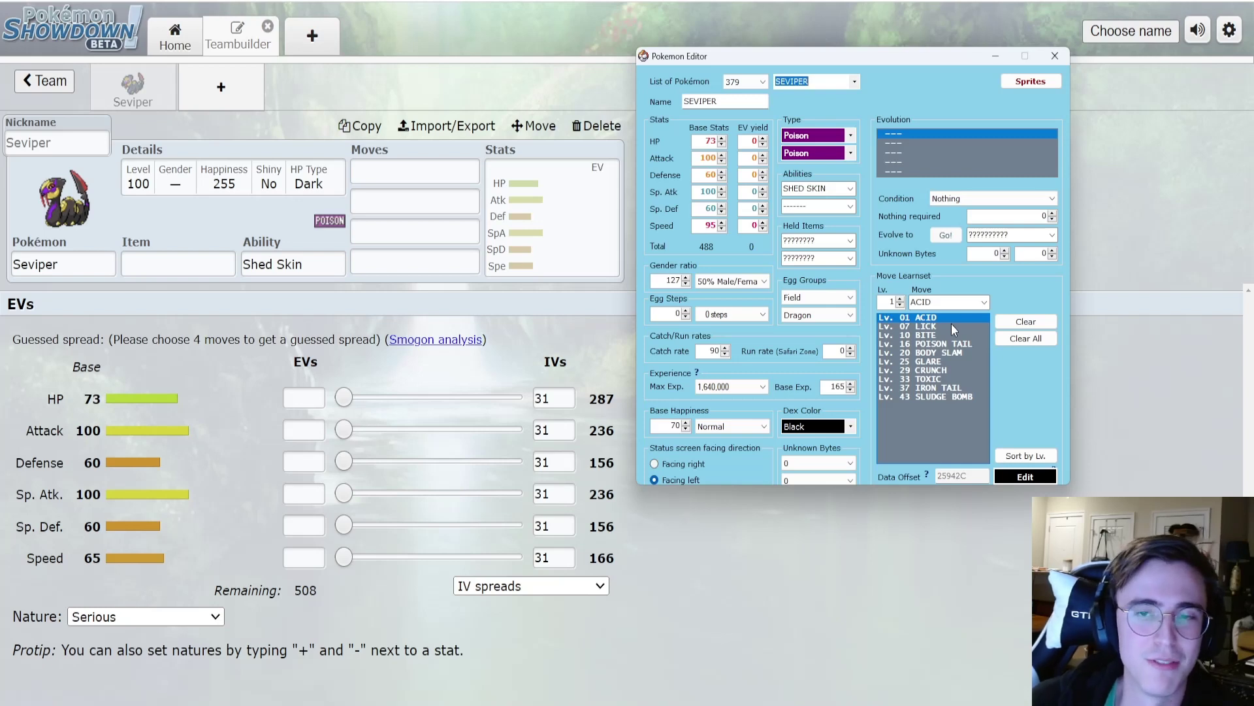
left_click(826, 83)
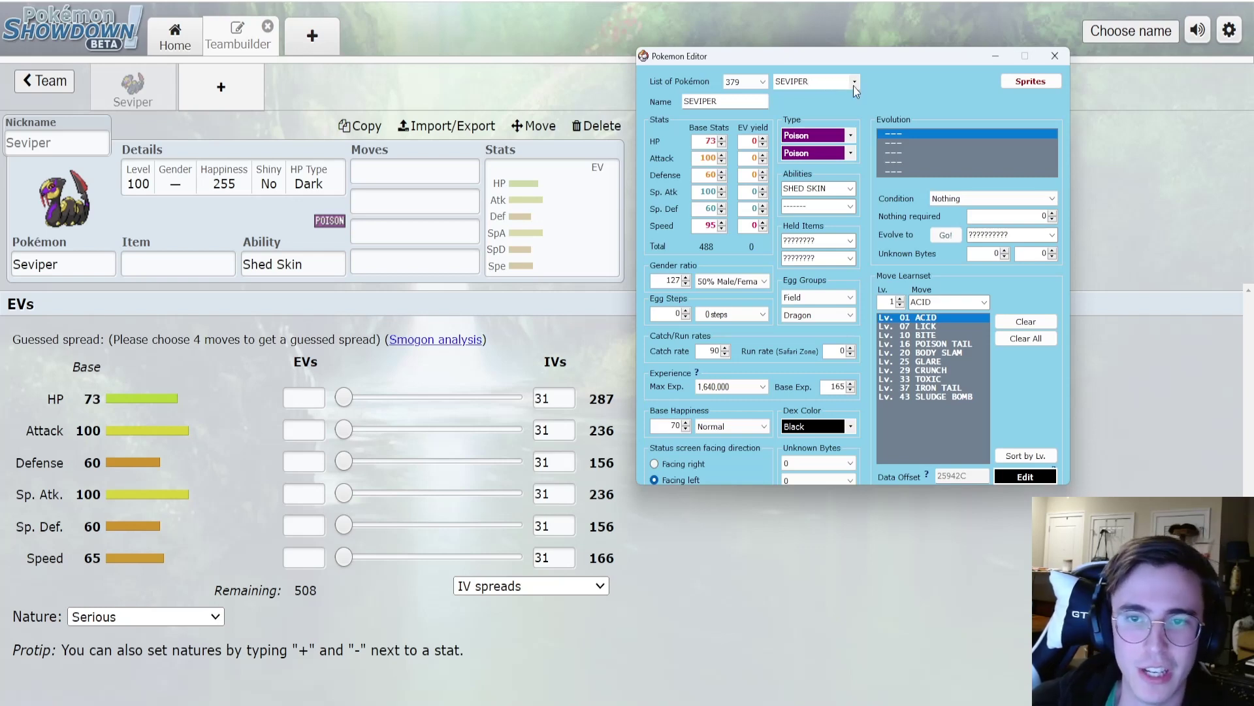
left_click(854, 83)
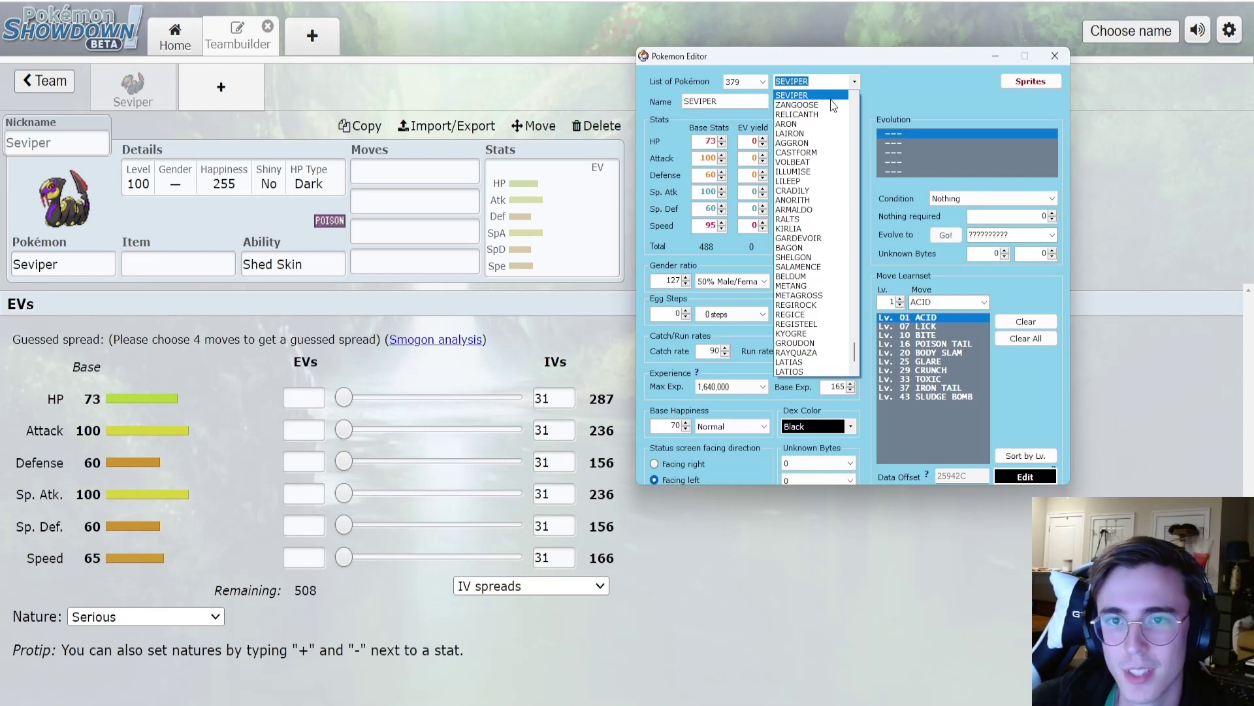
left_click(825, 105)
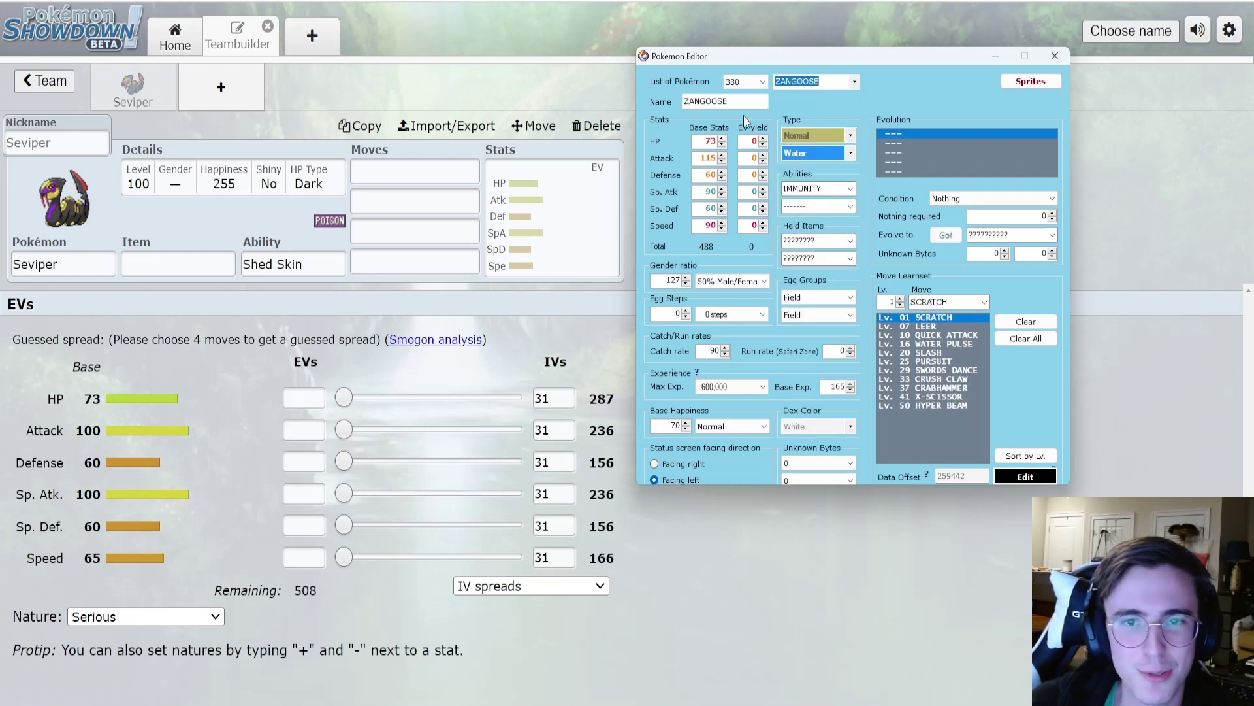
Step: Switch to the Showdown teambuilder, add a shiny Zangoose to the team and display its base stats
left_click(252, 94)
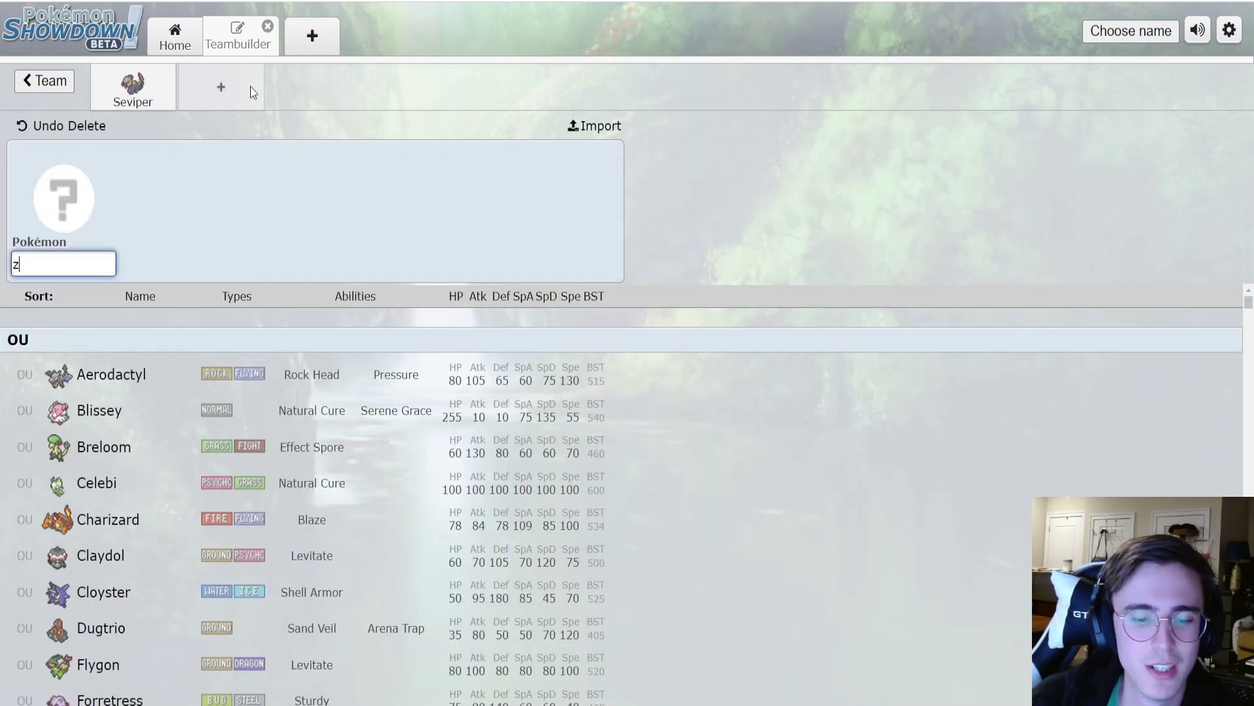
type("zang")
key("Return")
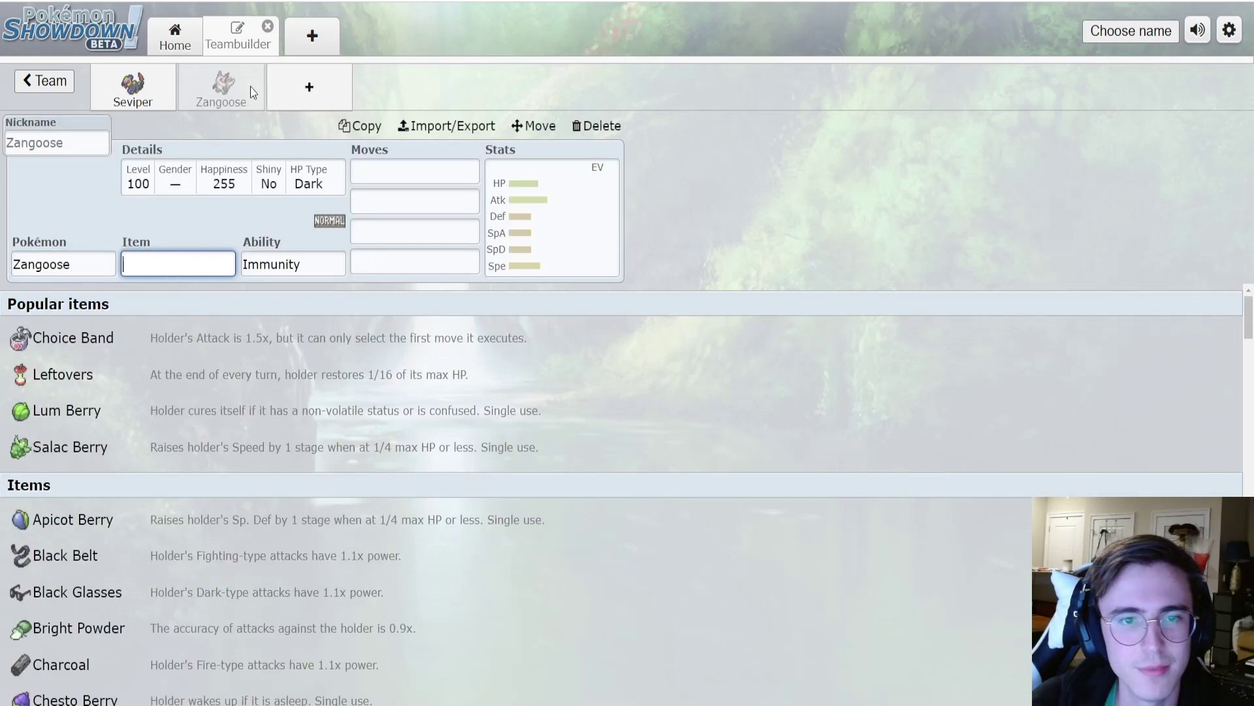
left_click(547, 229)
left_click(248, 183)
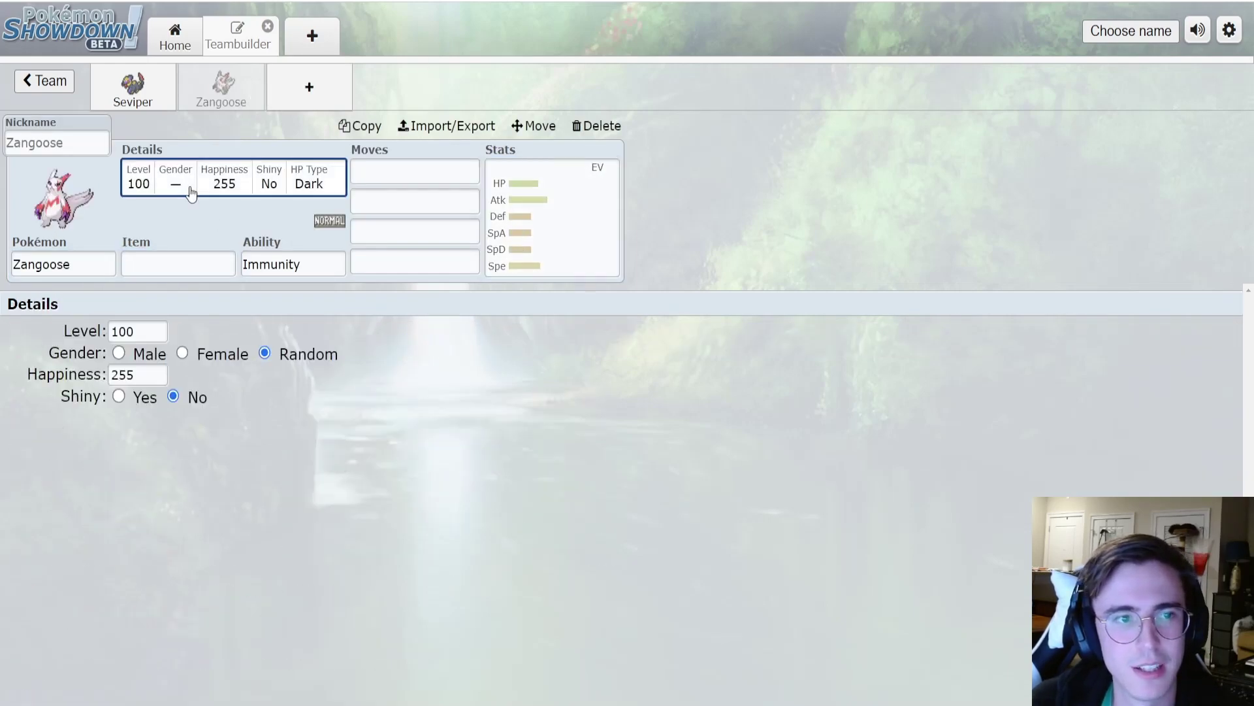
left_click(118, 395)
left_click(563, 224)
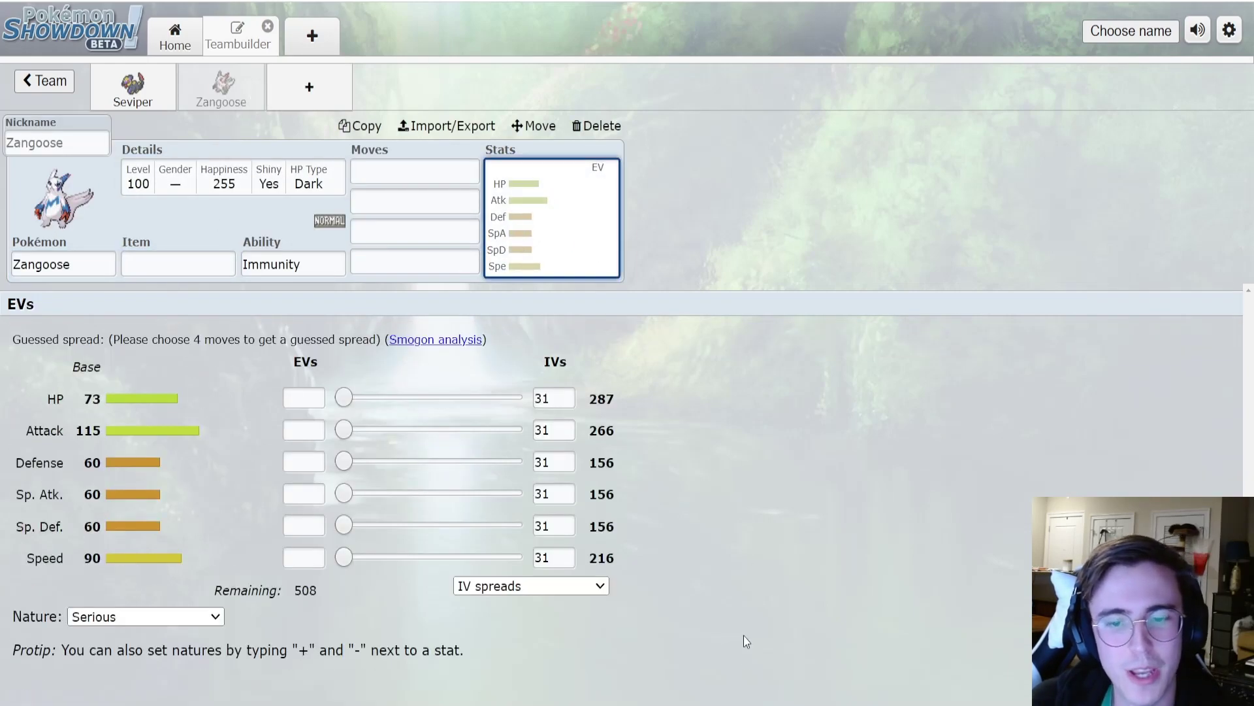
Step: Return to the Pokemon Editor to review Zangoose's entry and load the one for Relicanth
left_click(805, 625)
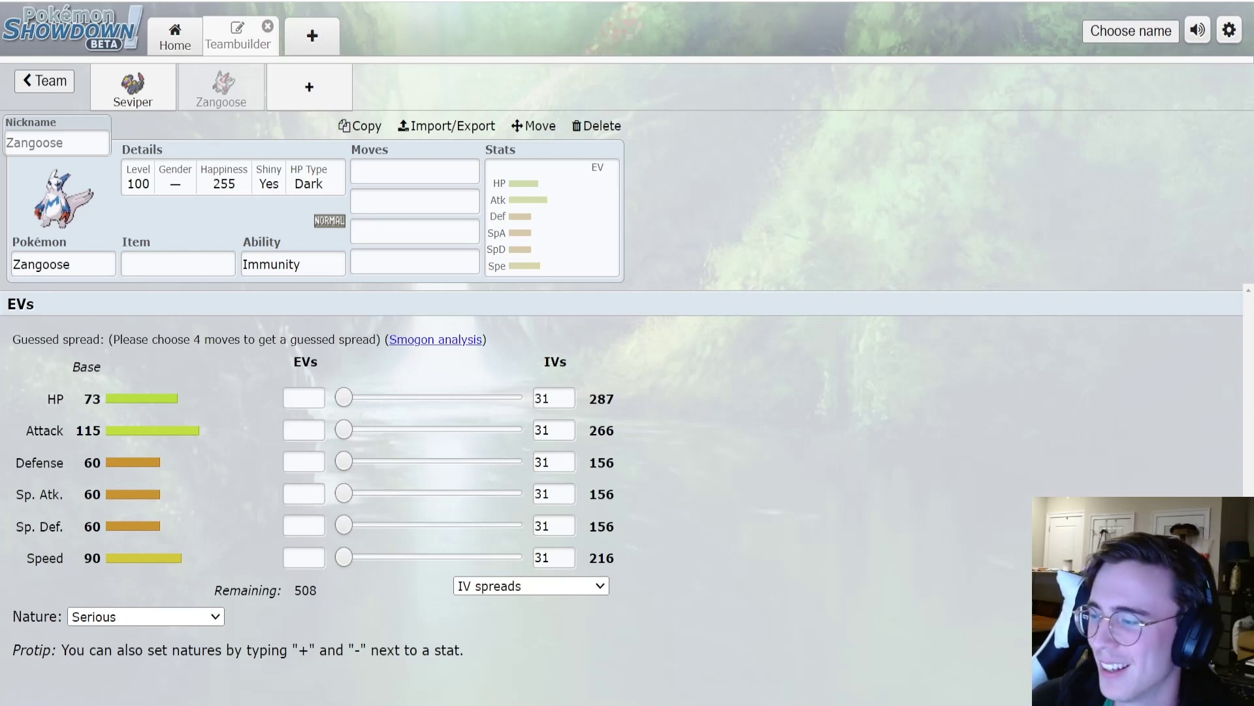
key("alt+Tab")
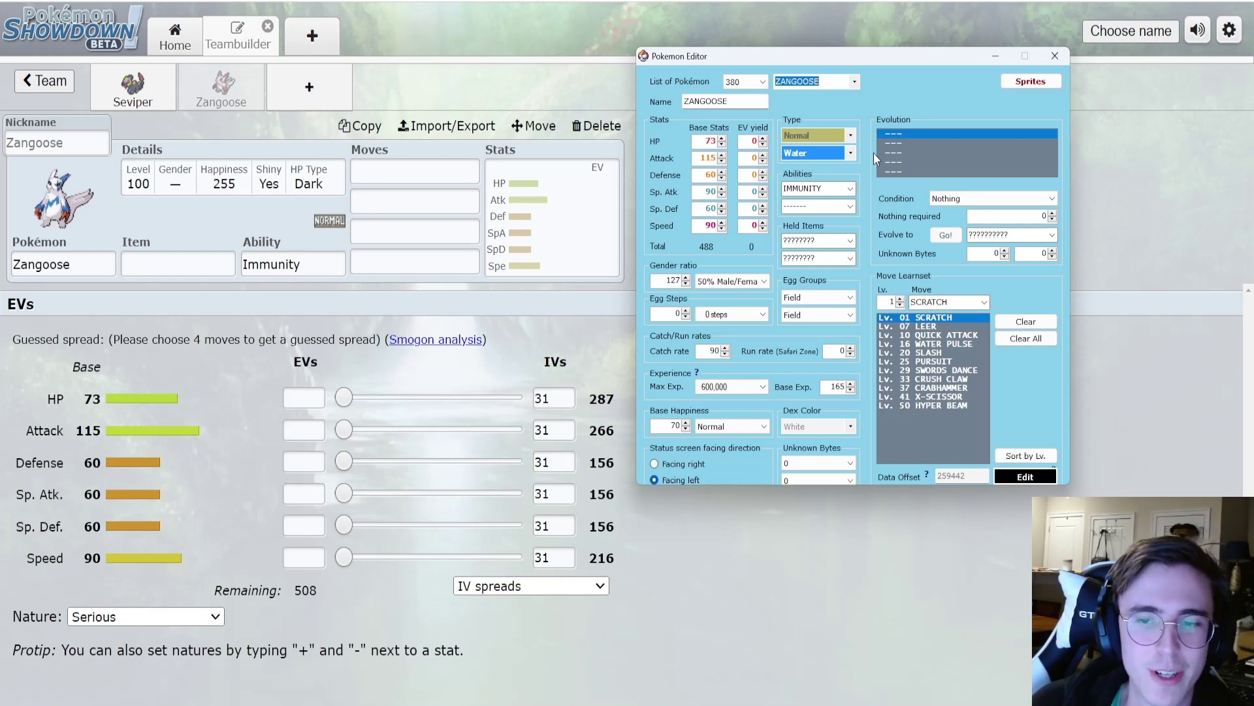
left_click(831, 82)
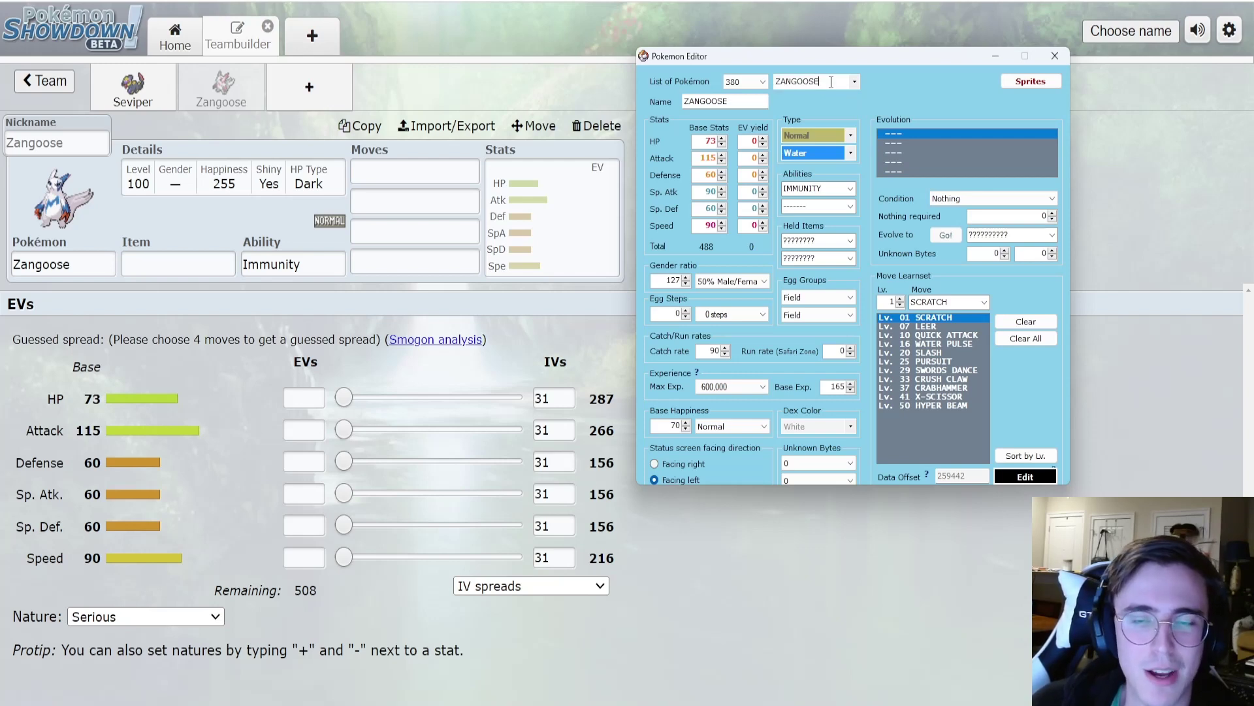
left_click(854, 81)
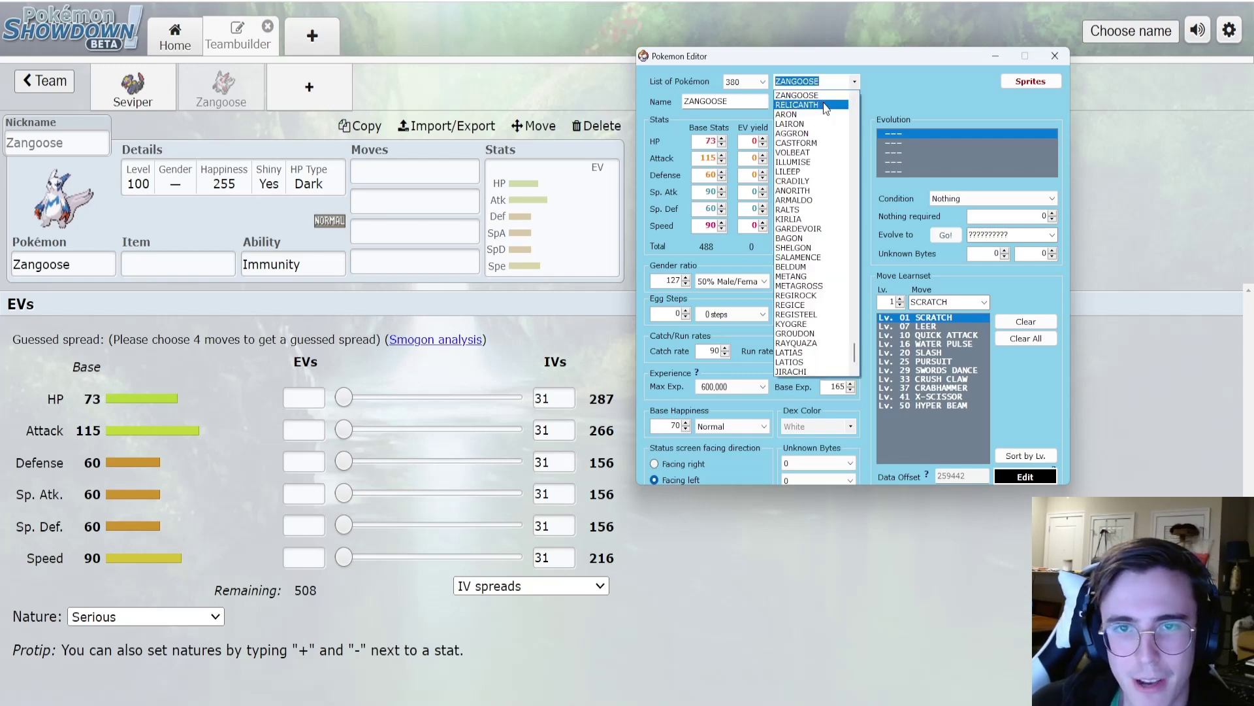
left_click(824, 105)
Step: Switch to the Showdown teambuilder, add Relicanth as a new team member and display its base stats
left_click(316, 84)
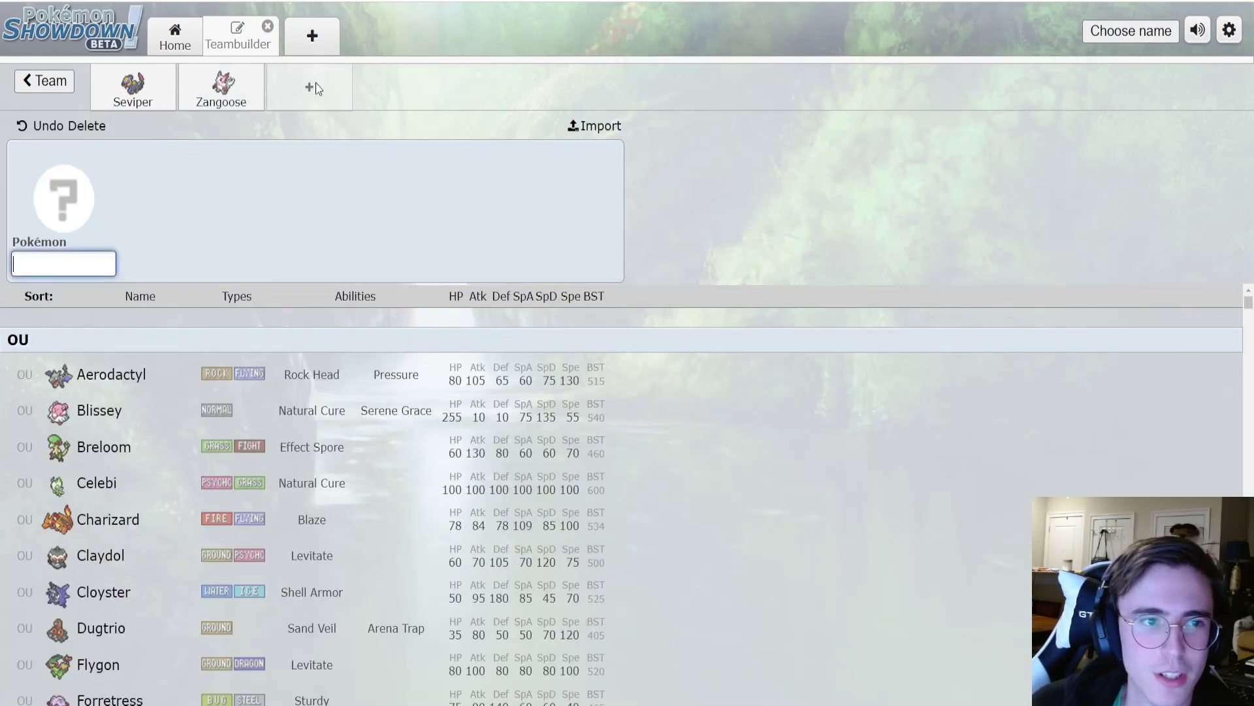
type("relic")
key("Return")
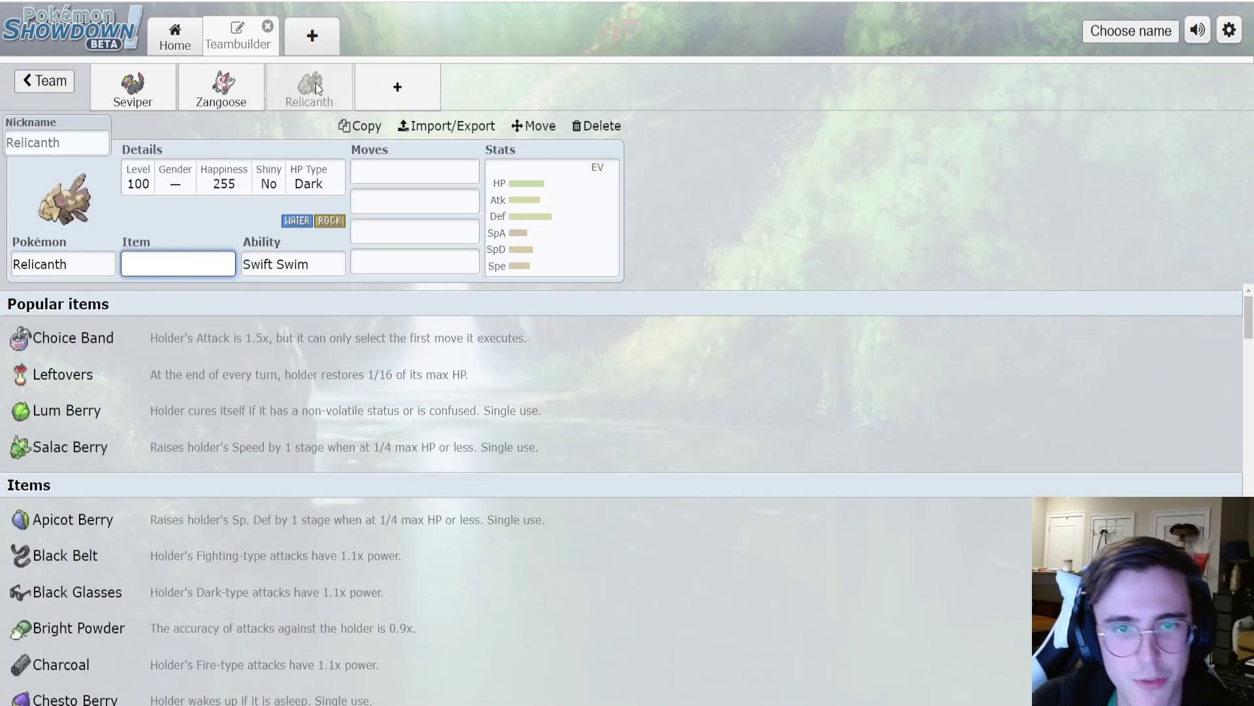
left_click(526, 265)
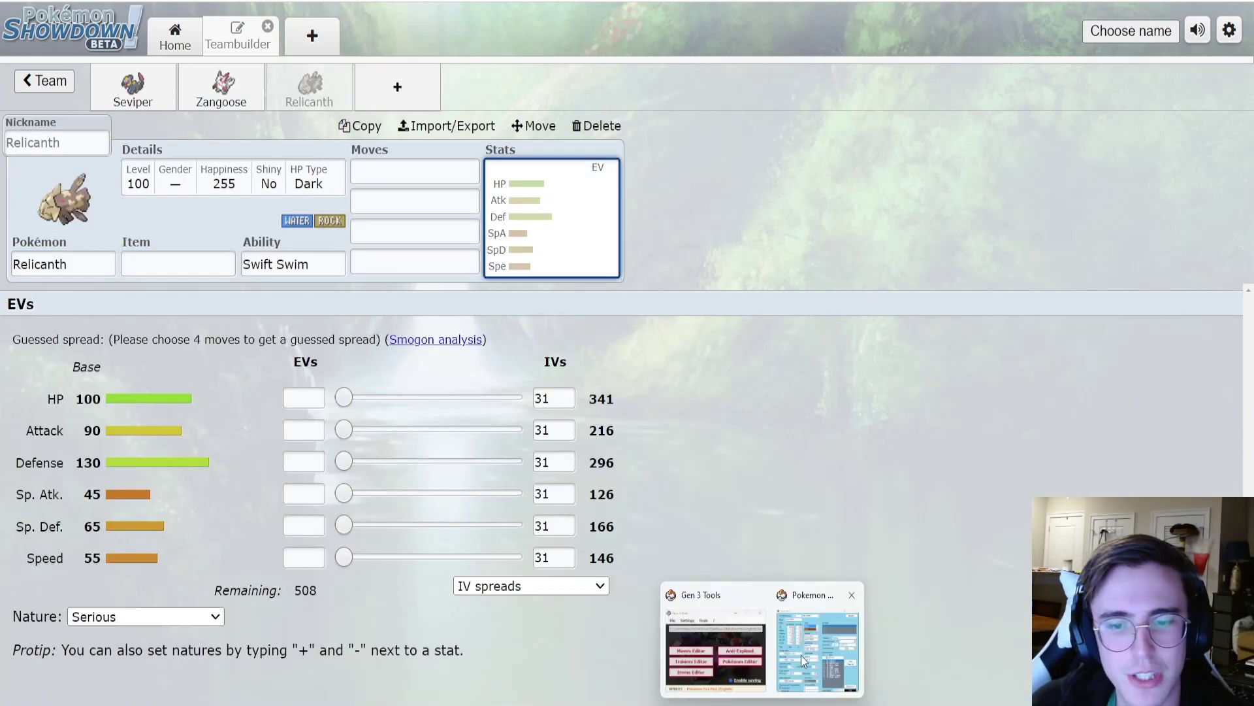
Step: Return to the Pokemon Editor to review Relicanth's entry and load the one for Aron
left_click(801, 656)
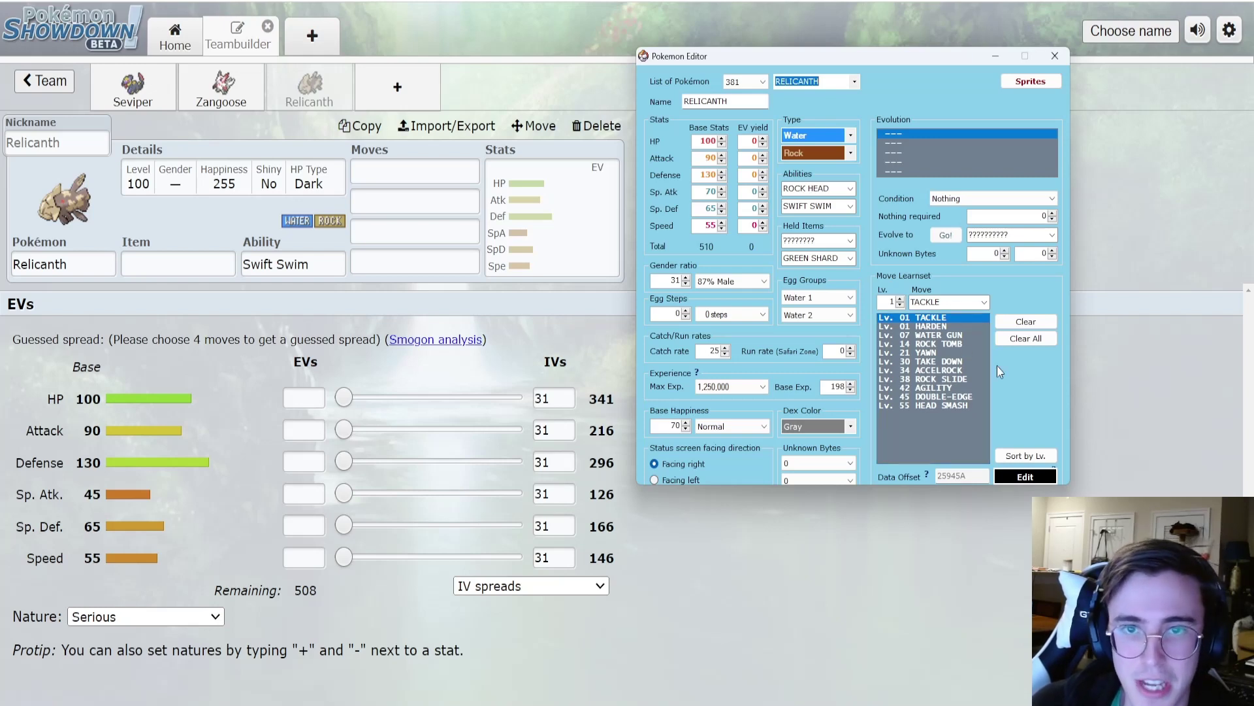
left_click(856, 81)
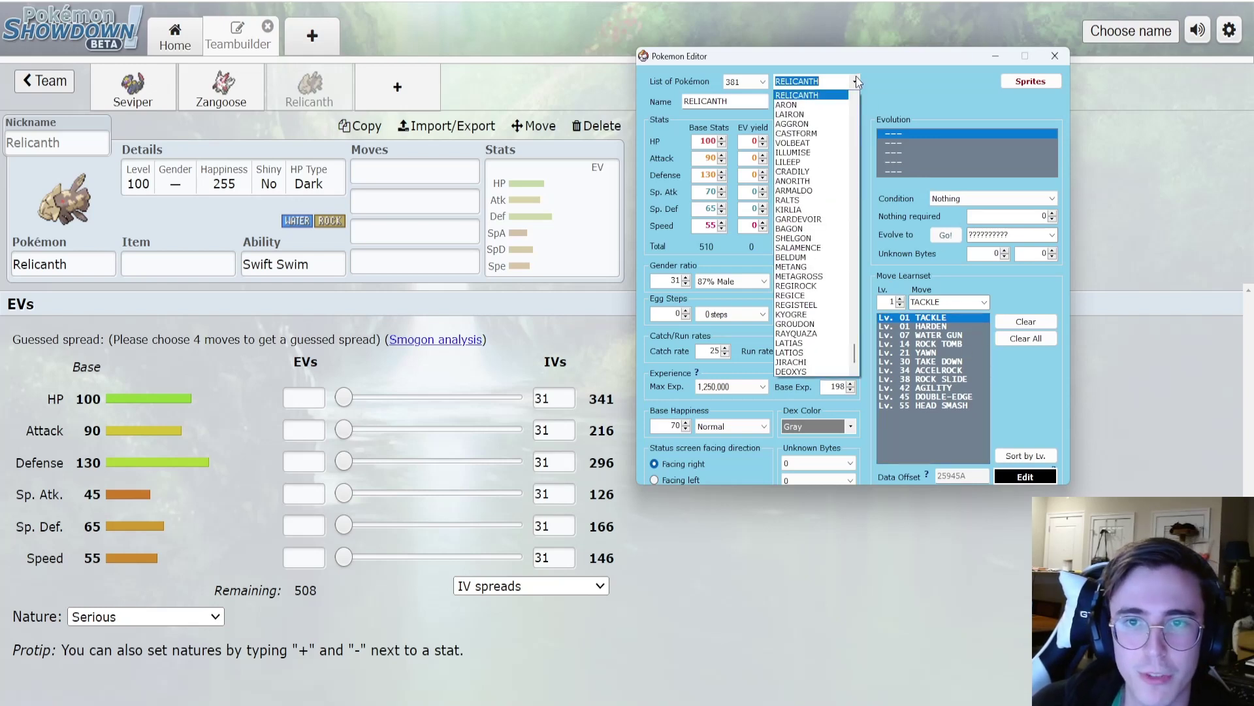
left_click(832, 105)
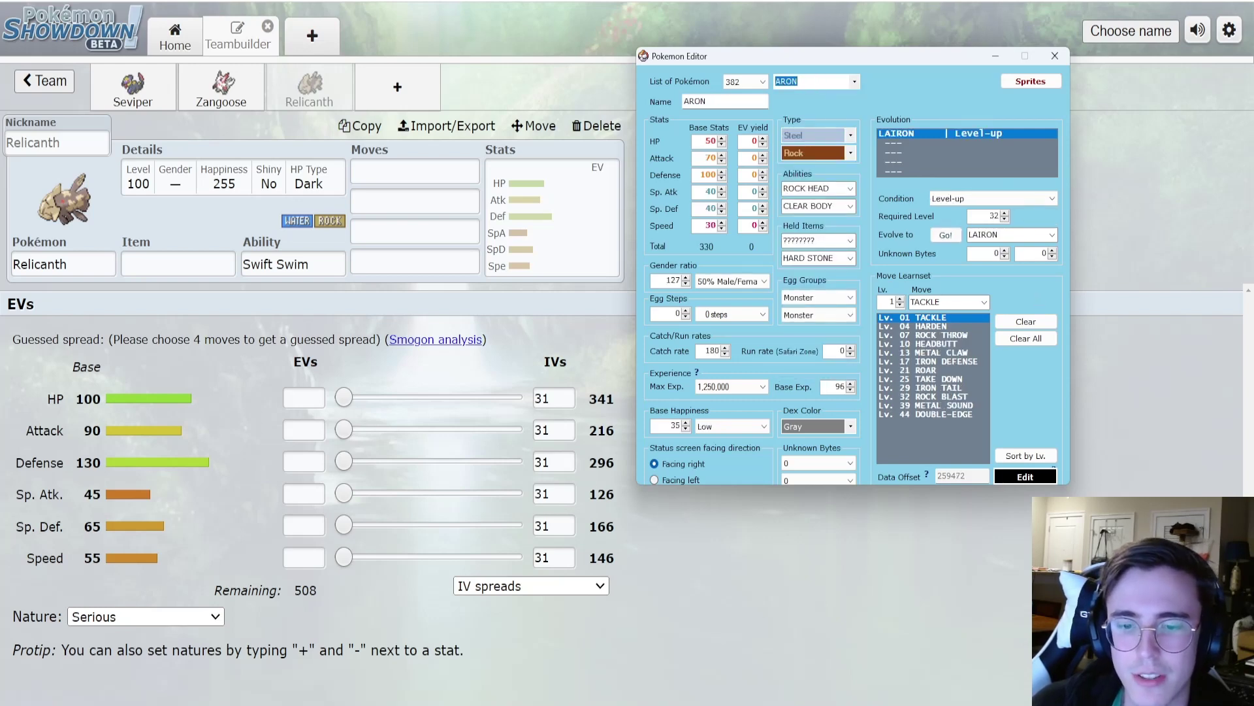
Step: Load Lairon's entry in the Pokemon Editor to review it, followed by the entry for Aggron
left_click(727, 684)
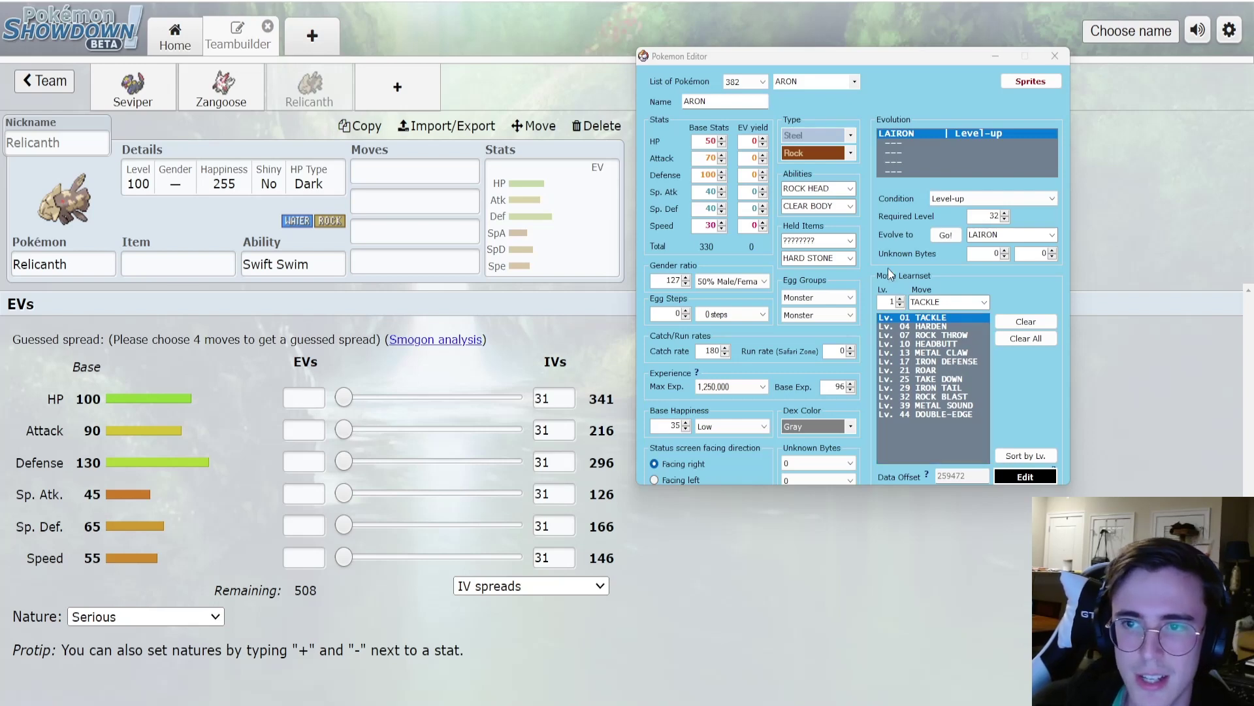
left_click(854, 85)
left_click(839, 105)
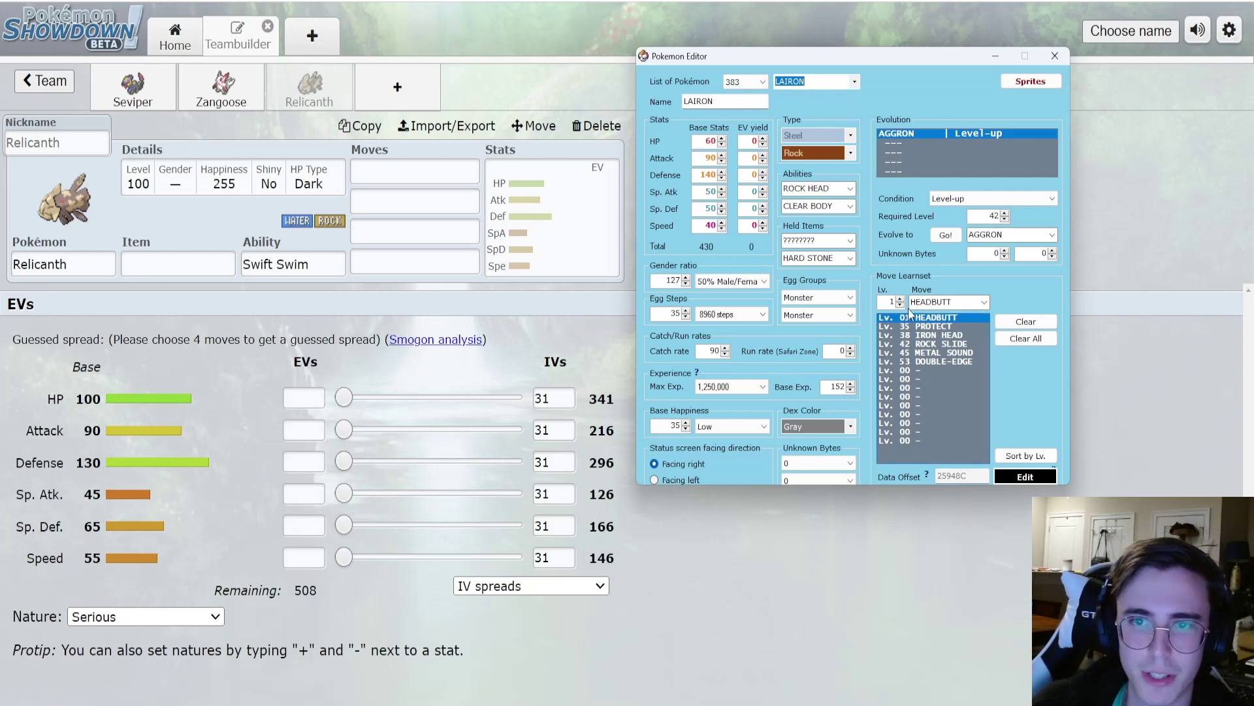
left_click(857, 81)
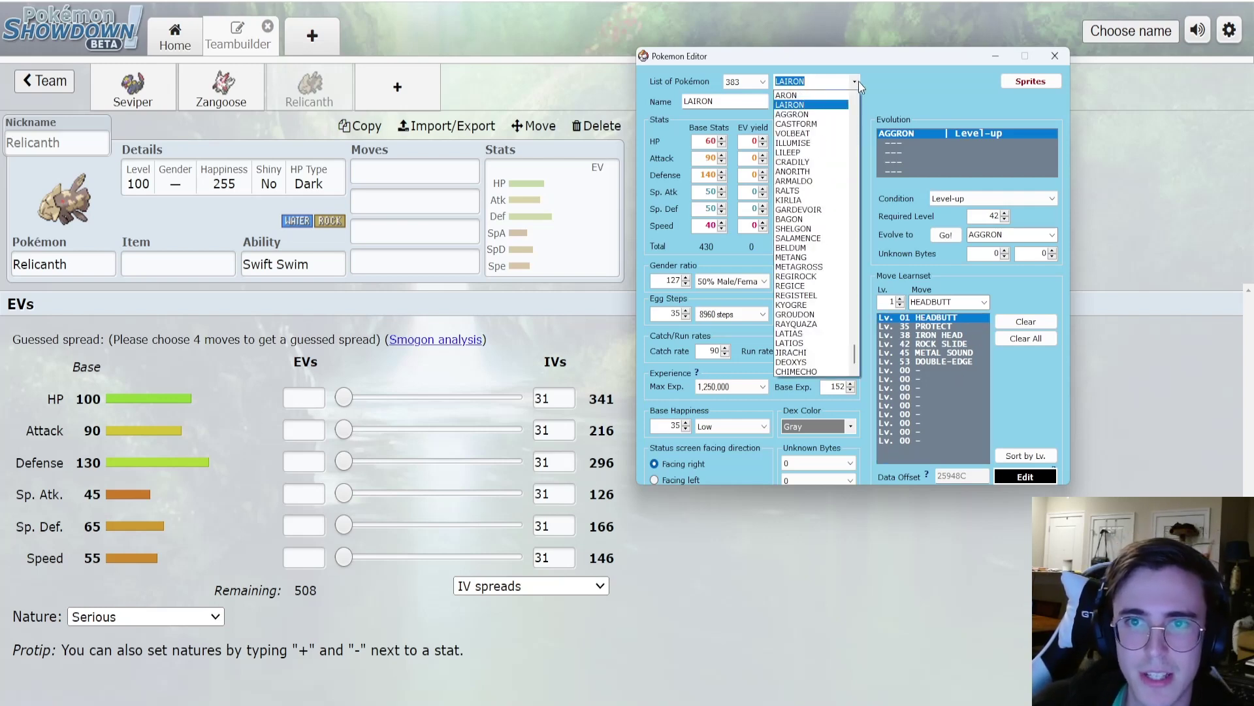
left_click(827, 112)
Step: Switch to the Showdown teambuilder, add Aggron as a new team member and display its base stats
left_click(401, 100)
type("a")
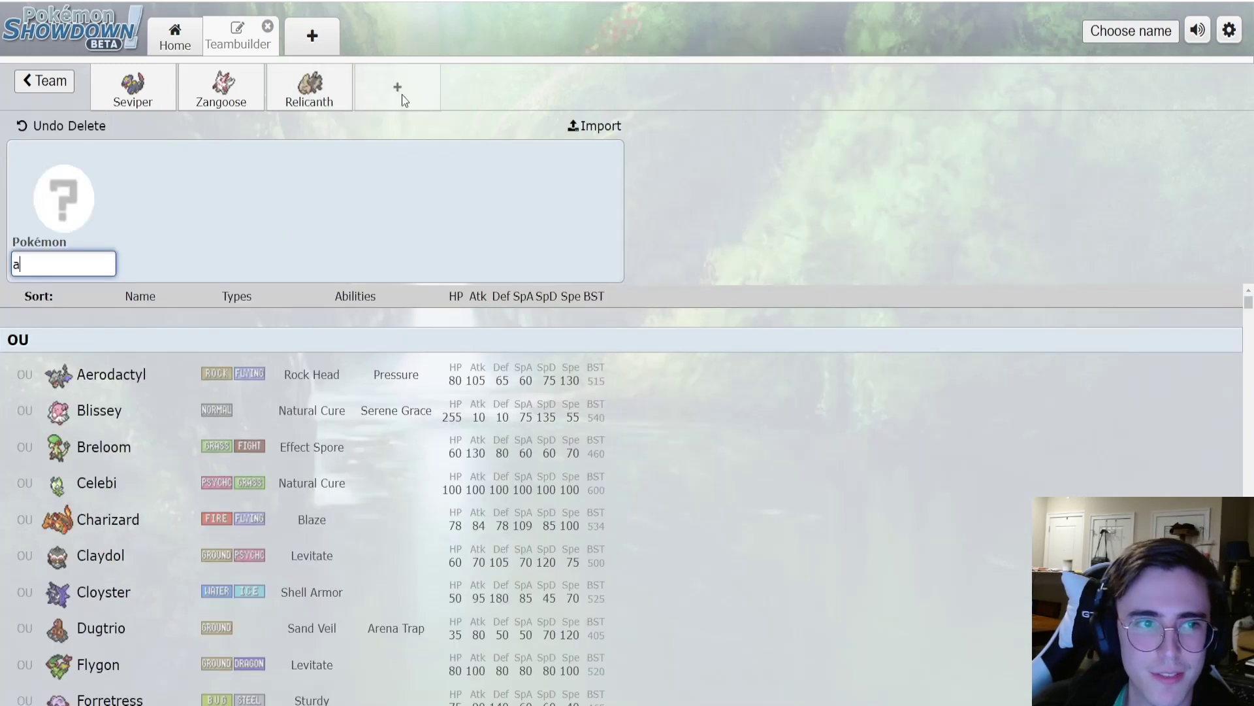
type("ggr")
key("Return")
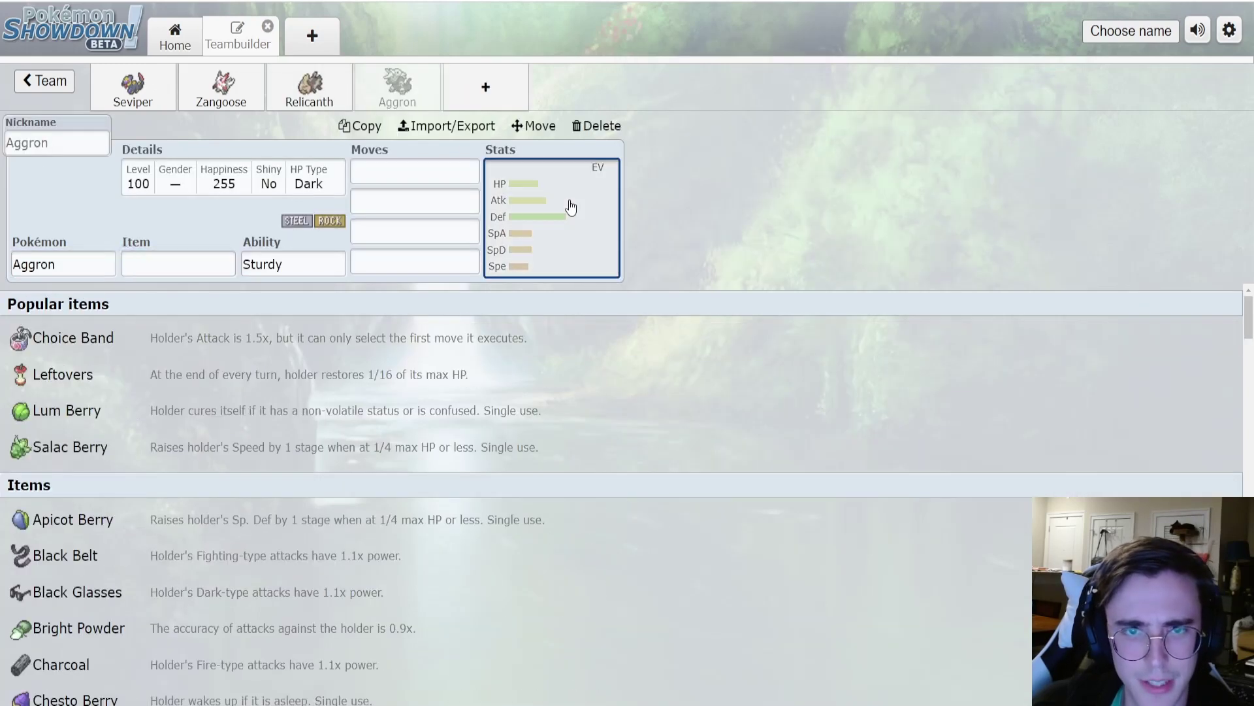
left_click(527, 246)
Step: Return to the Pokemon Editor to compare Aggron's entry and load the one for Castform
left_click(802, 656)
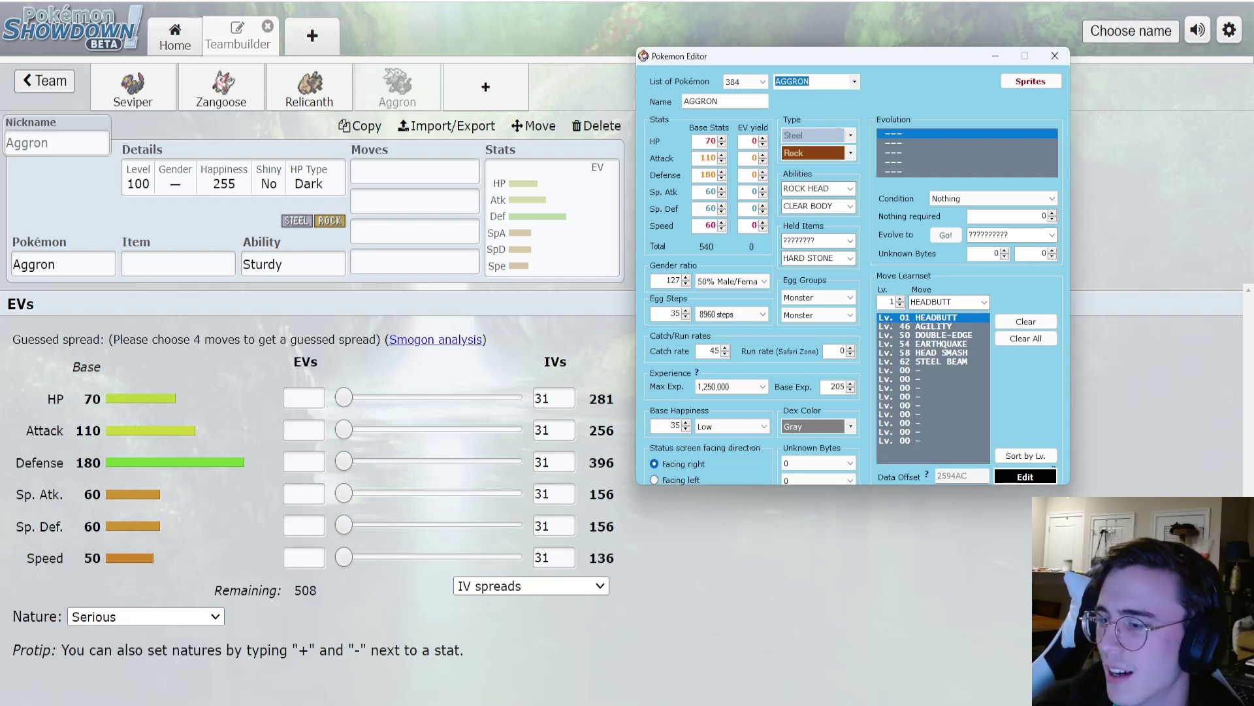
key("super+d")
key("super+d")
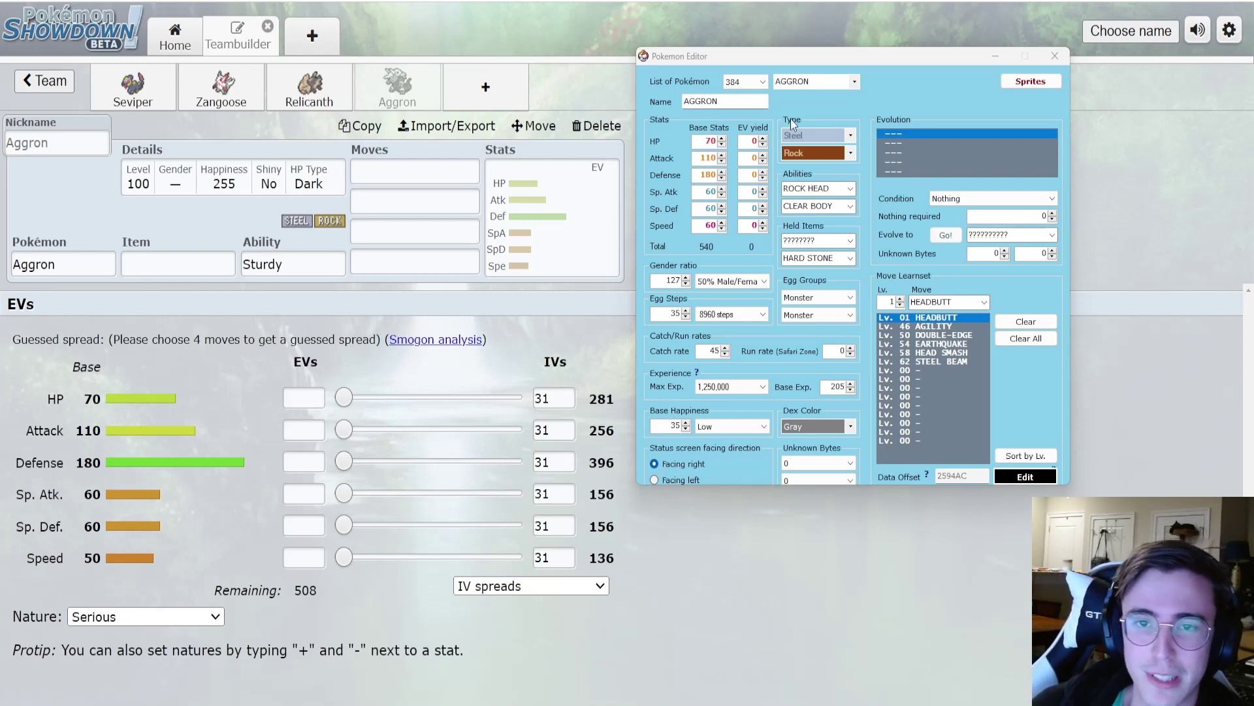
left_click(855, 82)
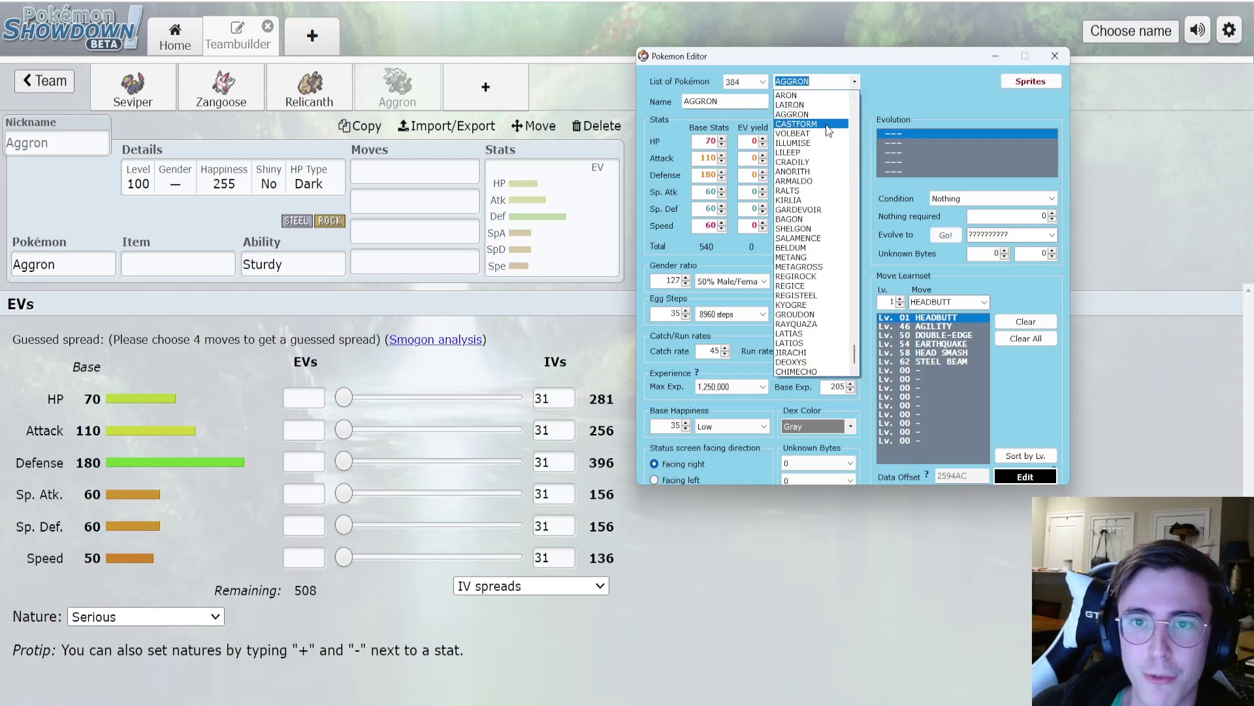
left_click(829, 124)
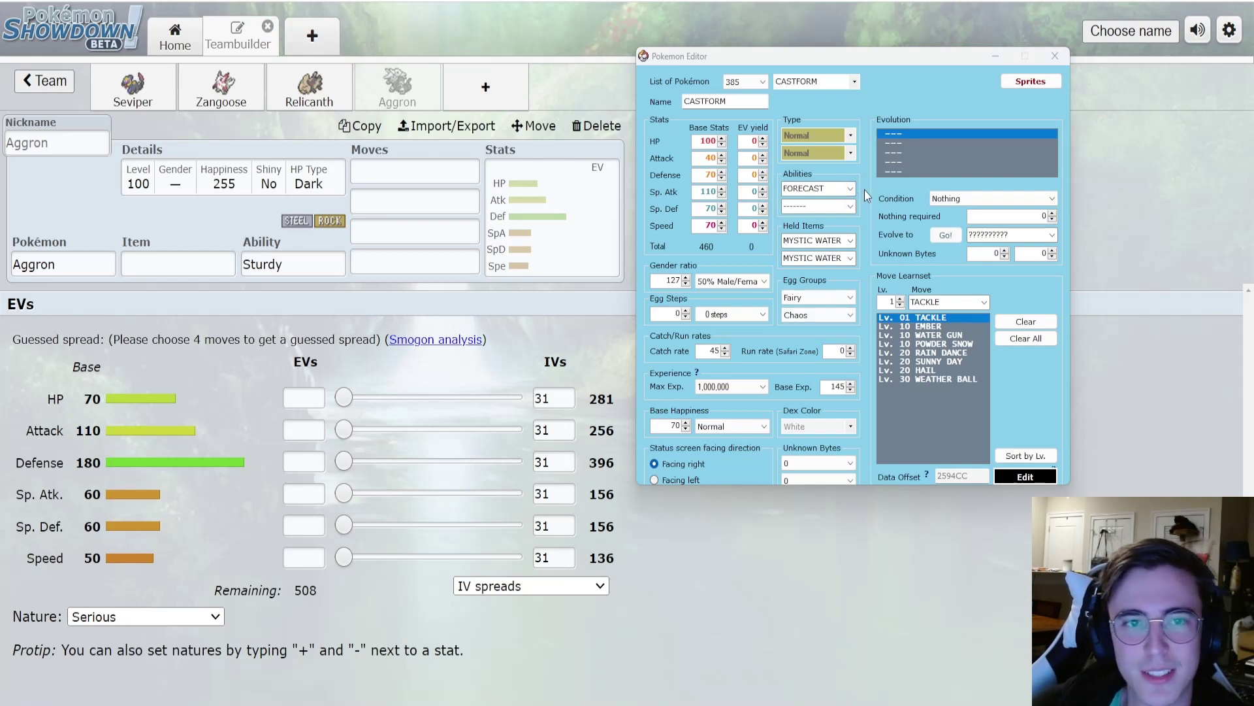
Step: Add Castform to the Showdown team, display its base stats and bring the Pokemon Editor back for comparison
left_click(499, 103)
type("cast")
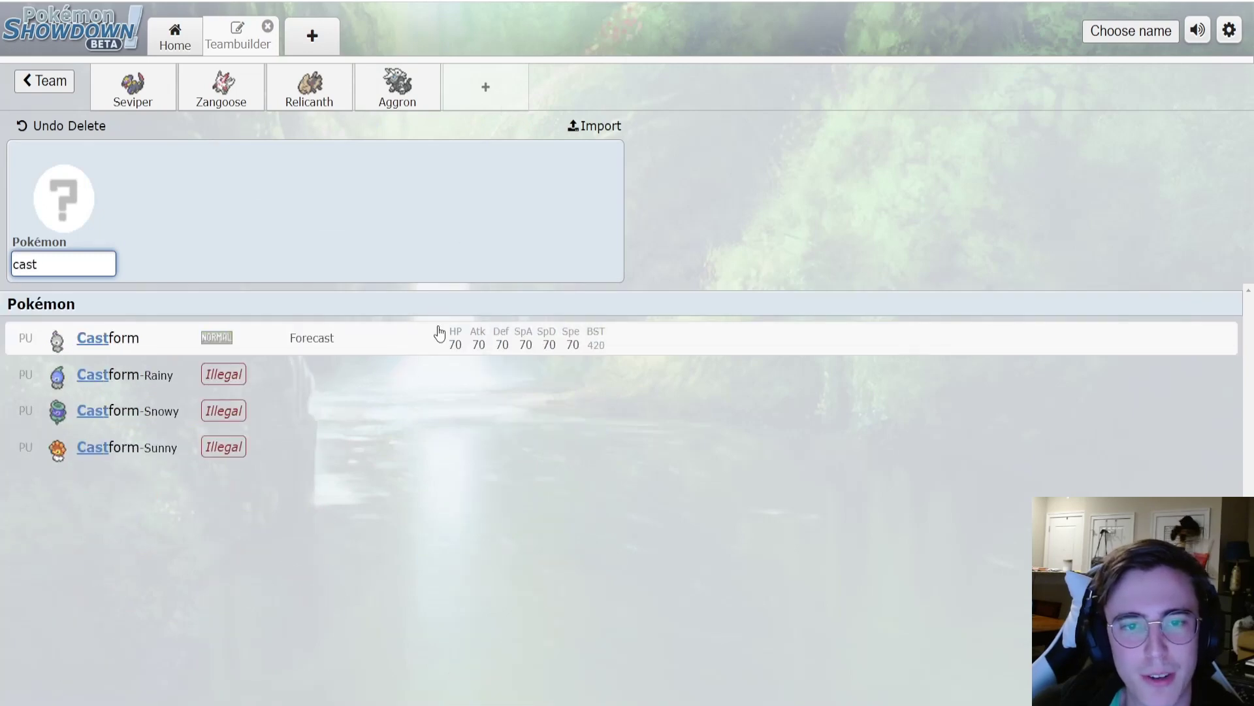
left_click(439, 334)
left_click(558, 255)
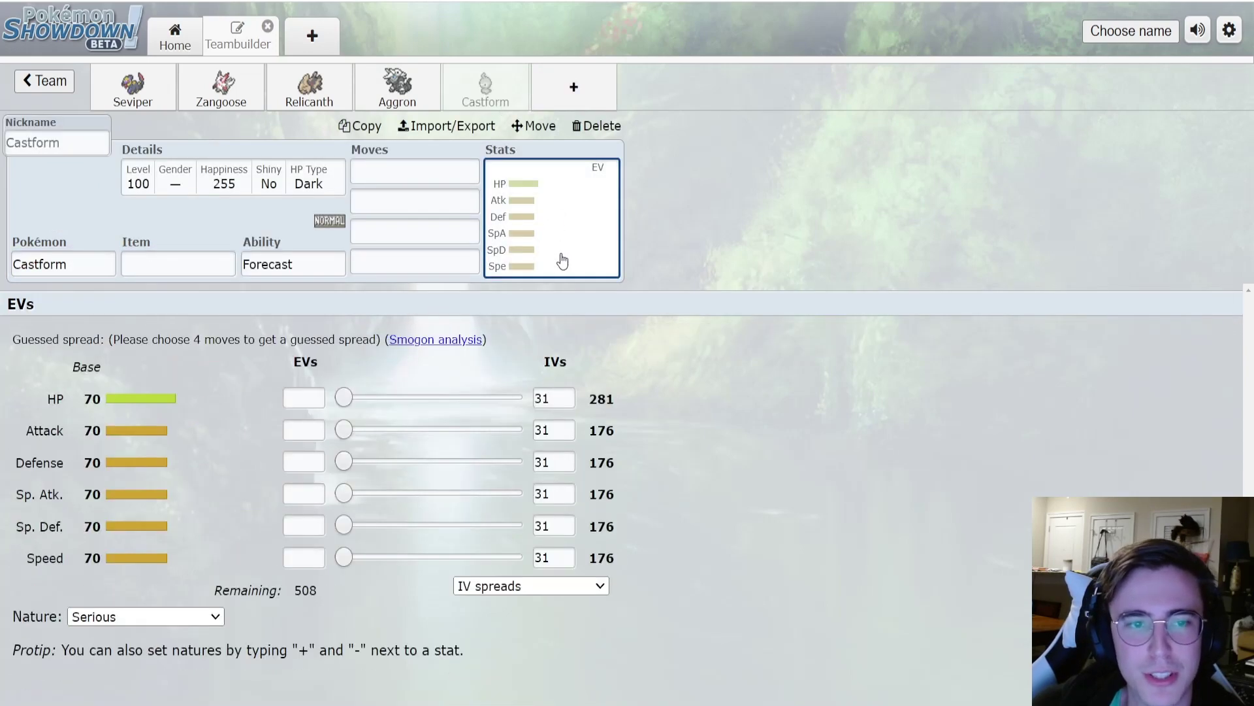
left_click(816, 650)
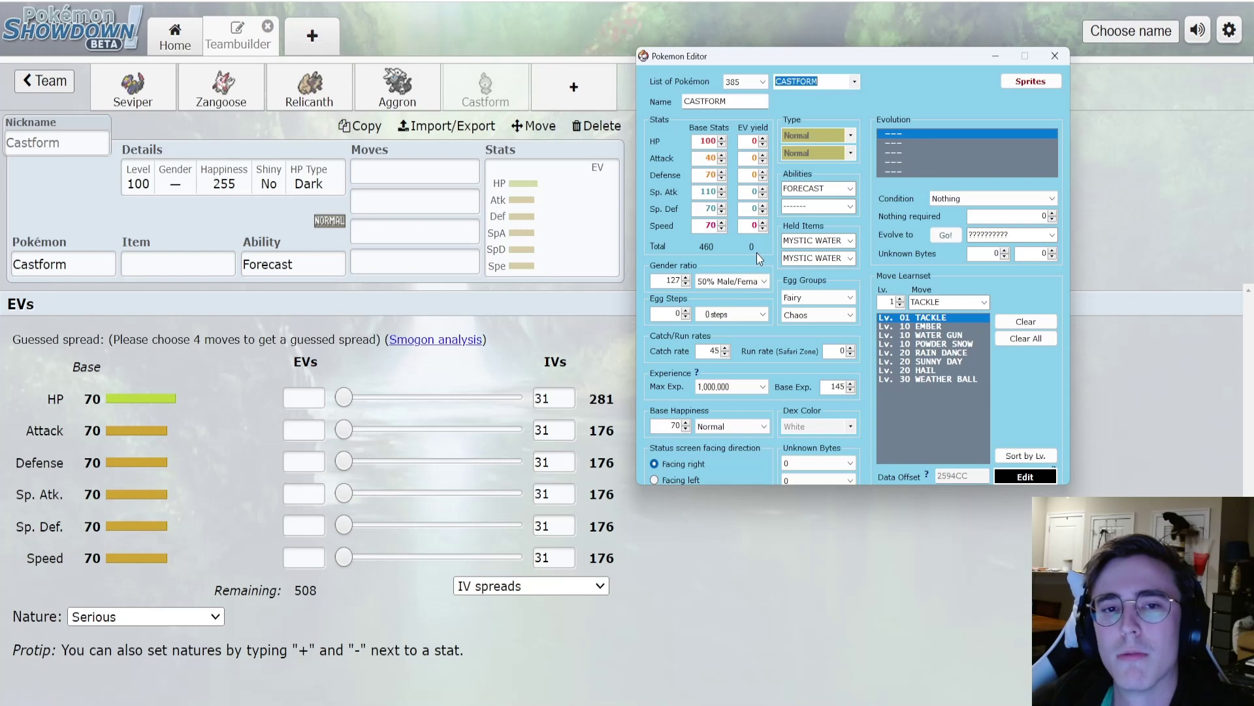
Step: Search for "cast" in a new team slot to look up Castform's weather forms
left_click(574, 87)
type("ca")
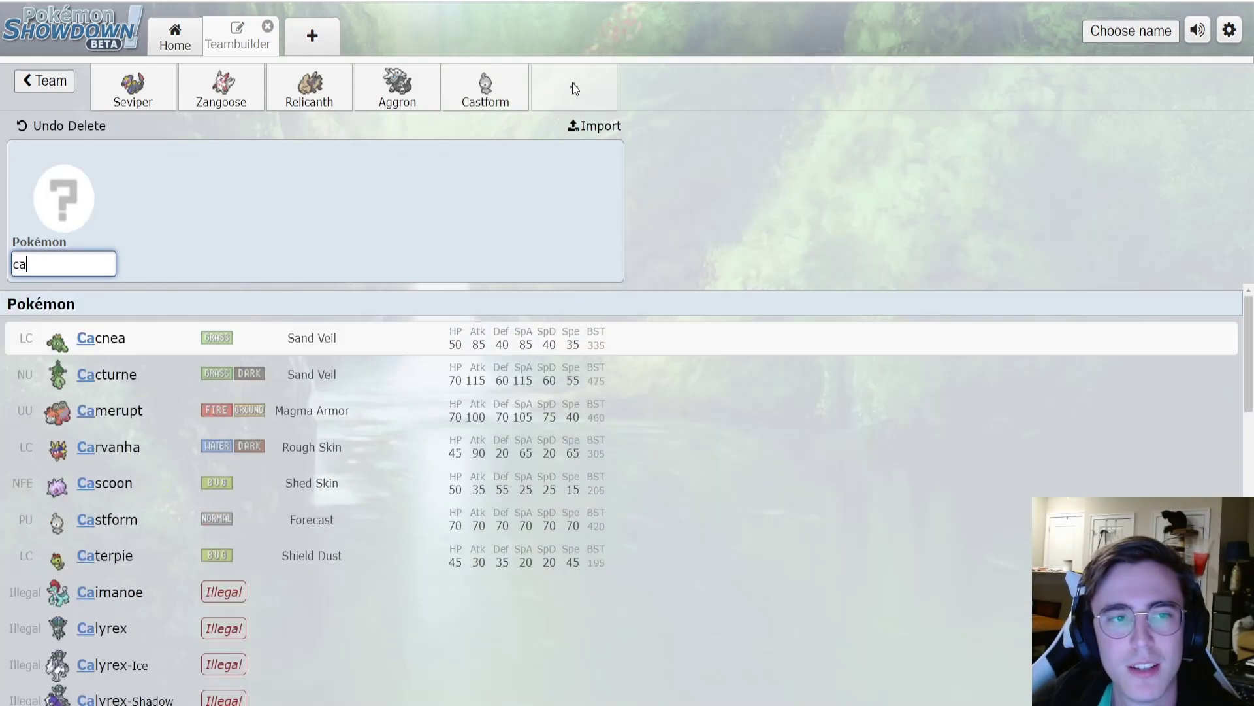
type("st")
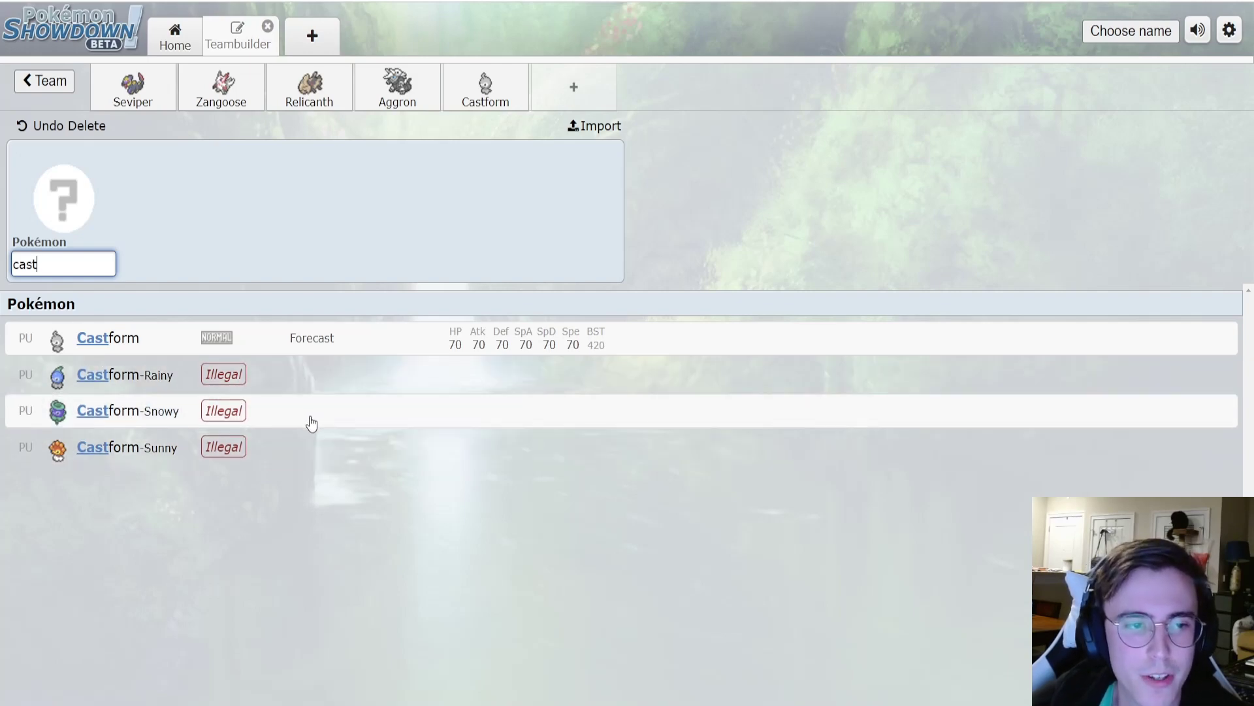
Step: Return to the Pokemon Editor to review Castform's entry and load the one for Volbeat
mouse_move(791, 705)
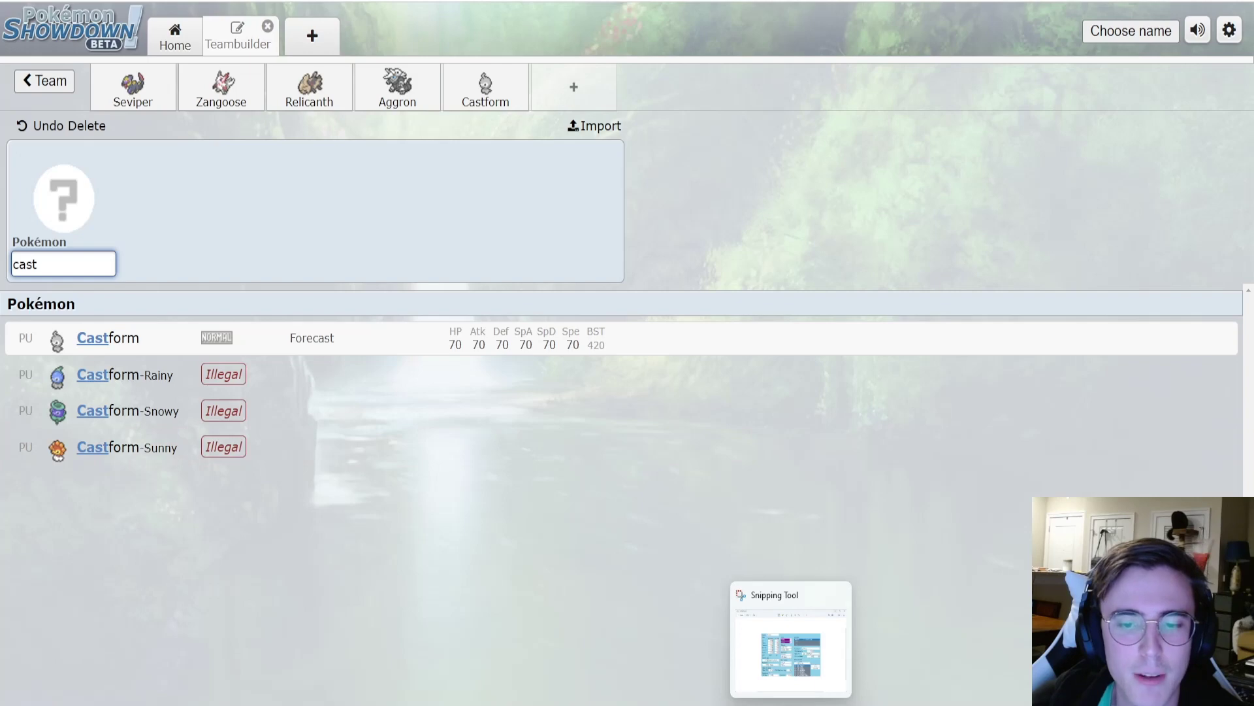
left_click(813, 643)
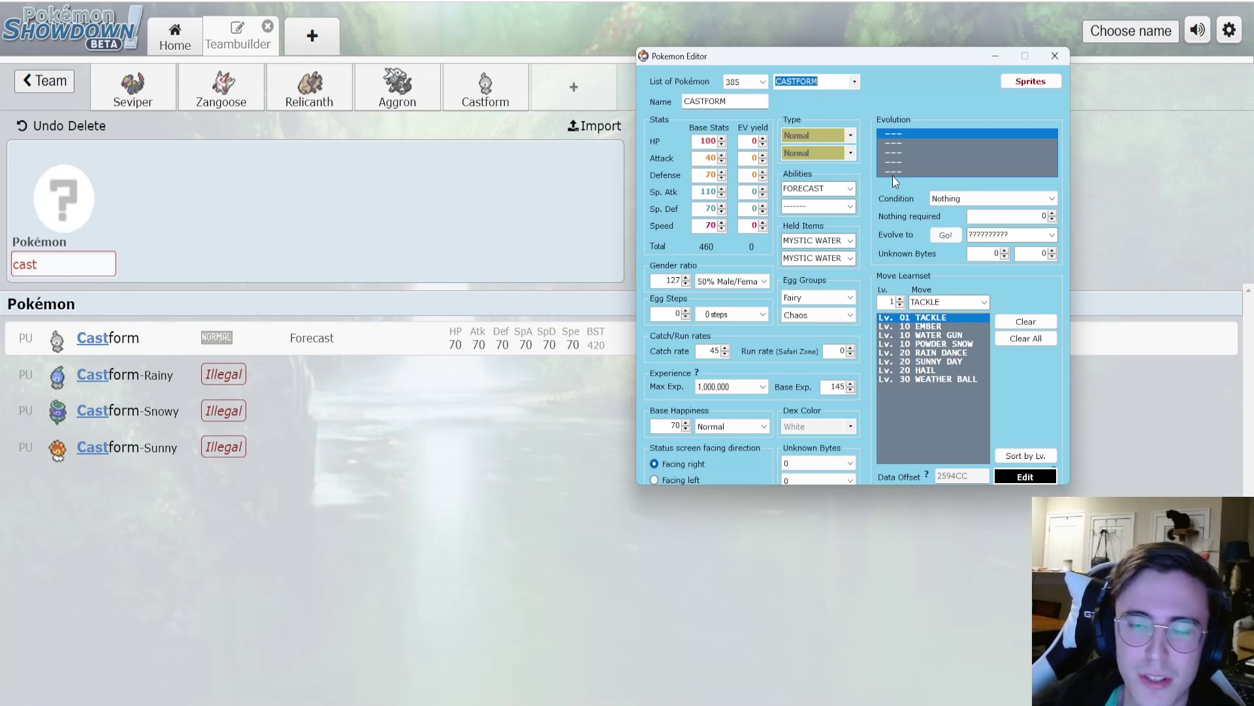
left_click(846, 80)
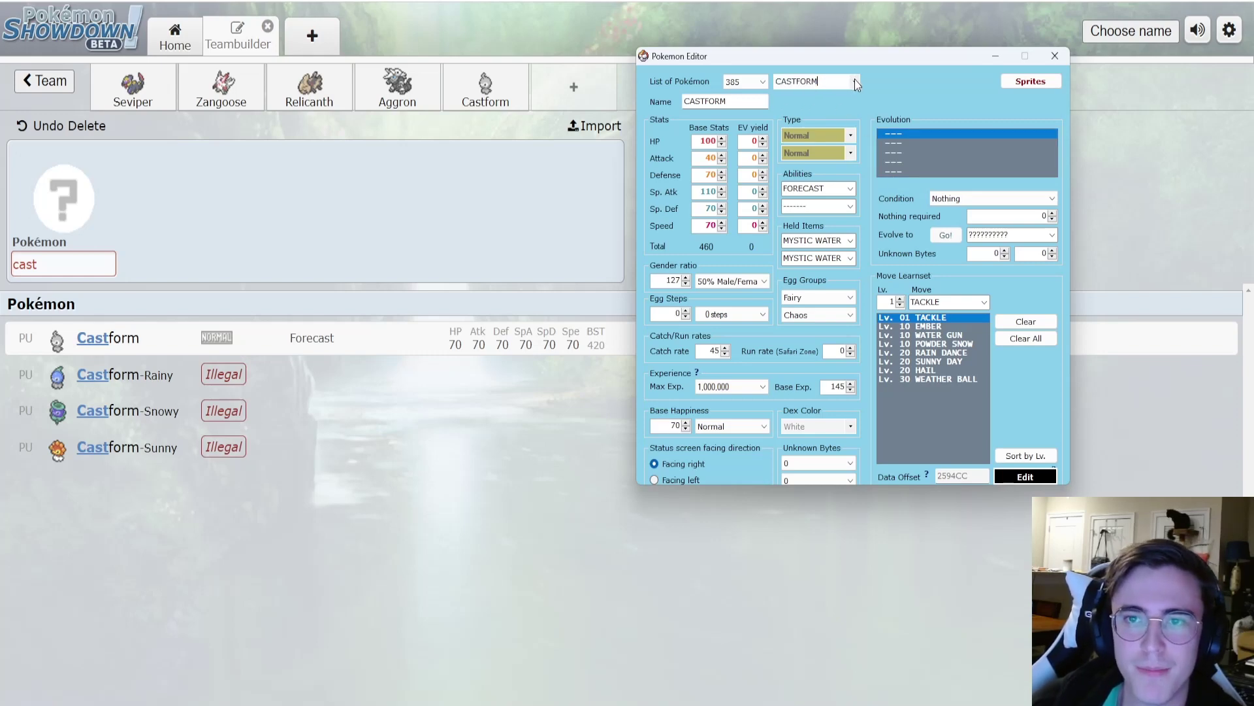
left_click(855, 80)
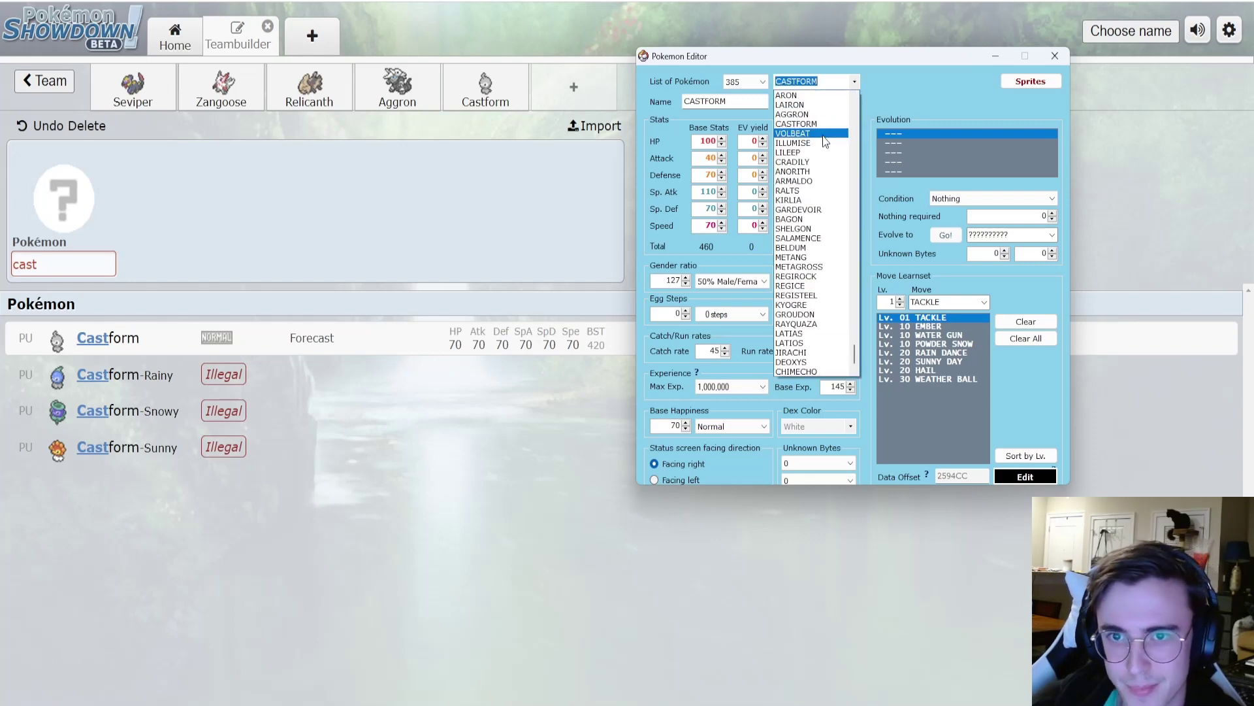
left_click(825, 134)
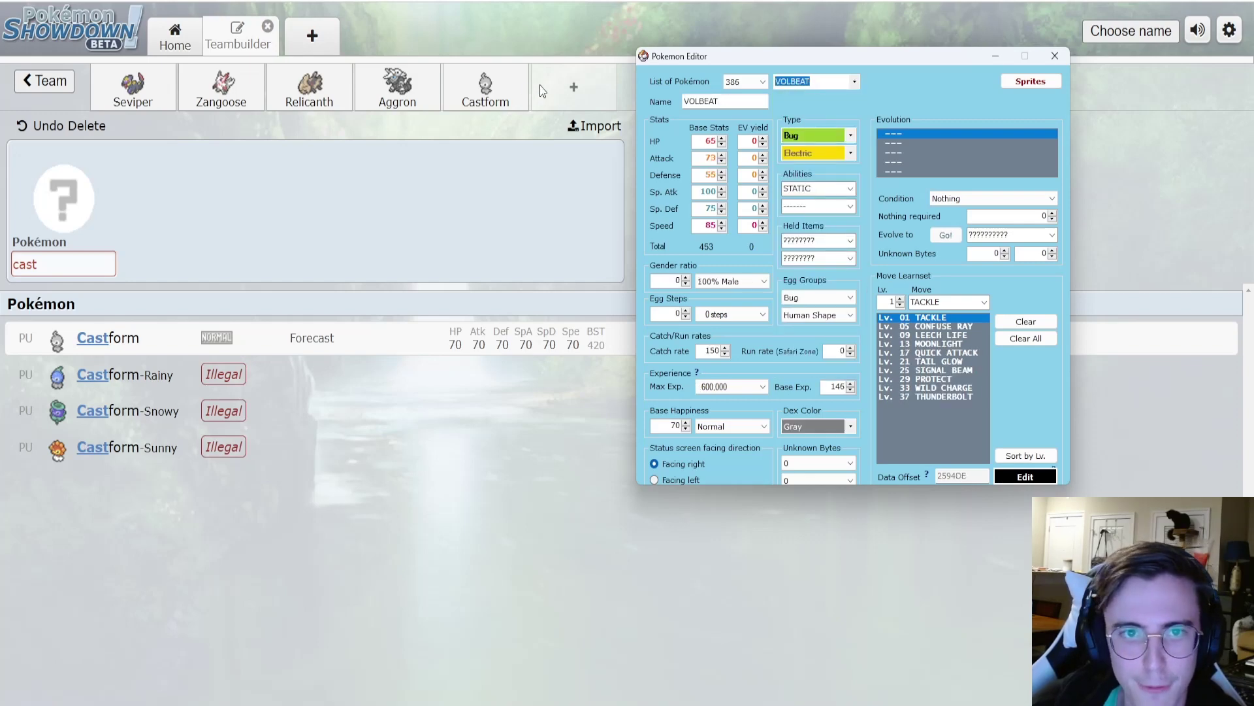
Step: Switch to the Showdown teambuilder and delete Seviper, Zangoose, Relicanth, Aggron and Castform from the team
left_click(133, 85)
left_click(594, 125)
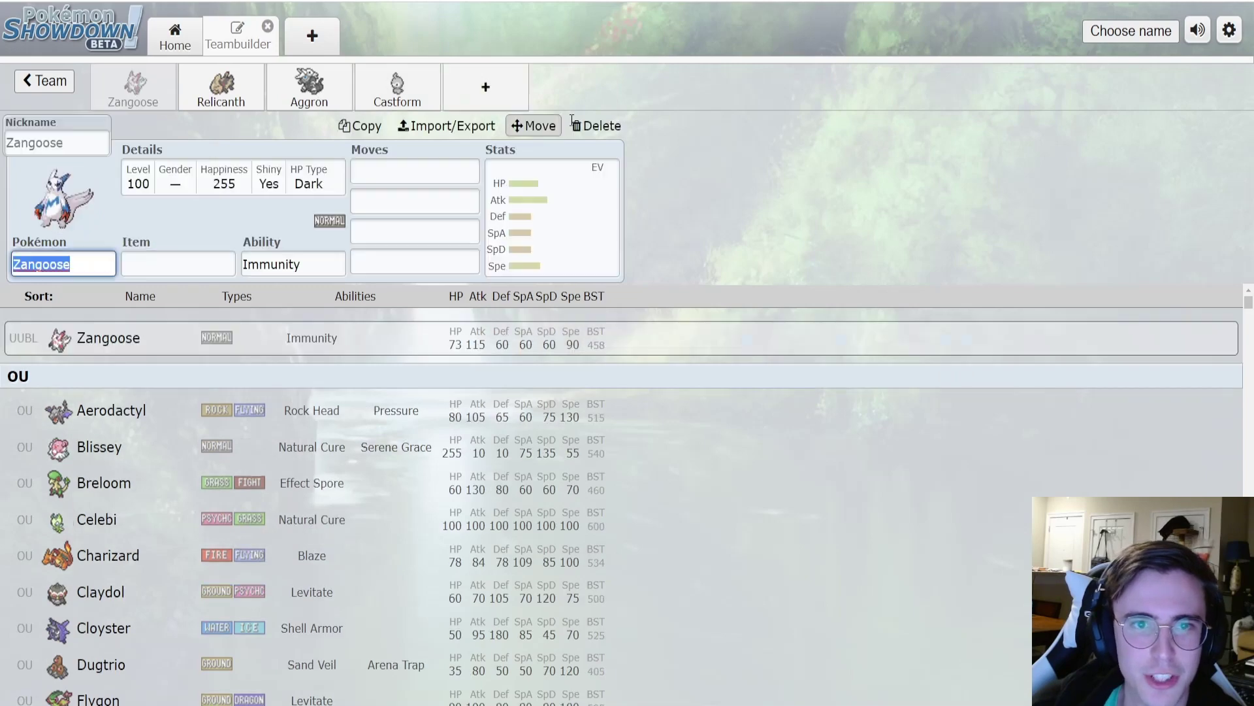
left_click(588, 126)
left_click(137, 88)
left_click(588, 126)
left_click(137, 88)
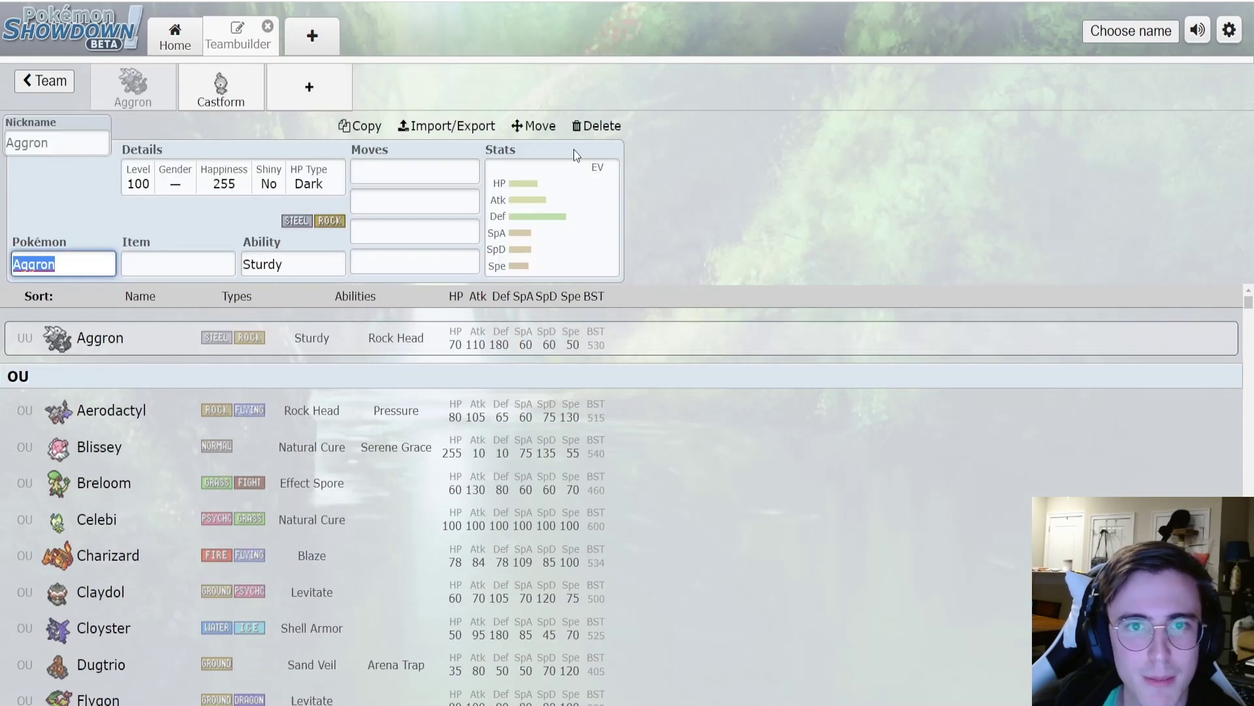
left_click(595, 125)
left_click(132, 85)
left_click(595, 125)
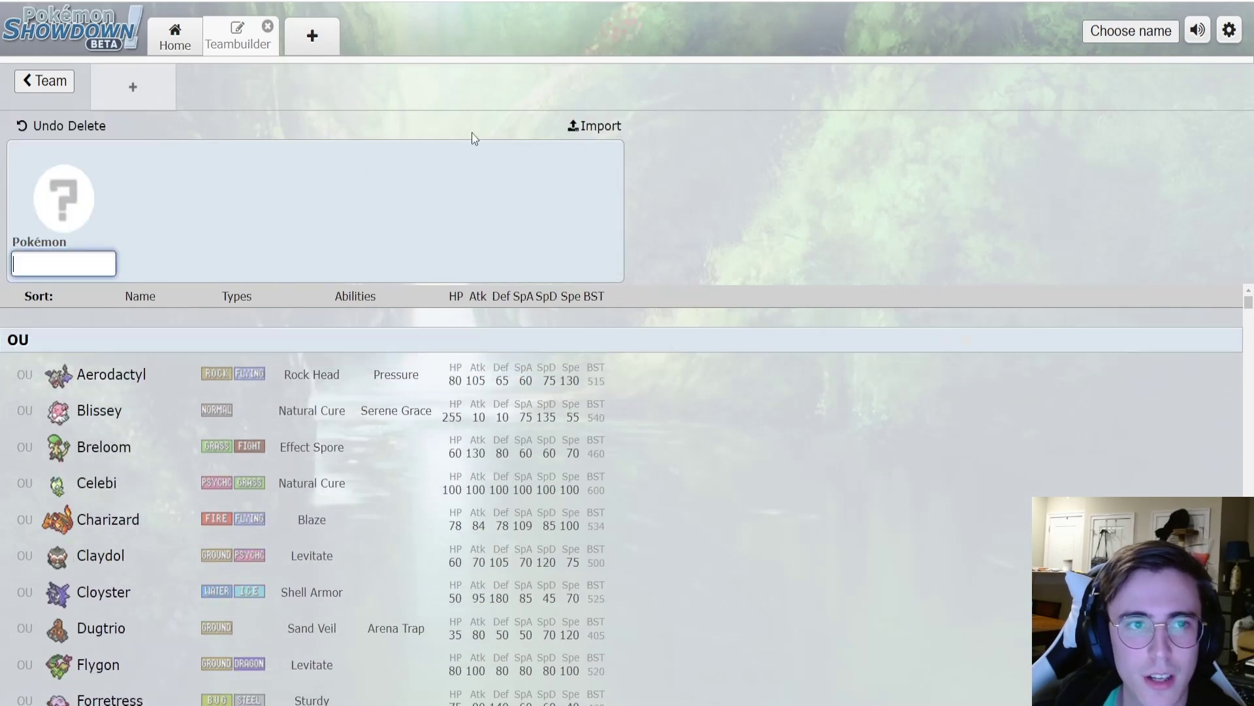
Step: Add Volbeat to the emptied team and go back to its species selection
type("volbe")
key("Return")
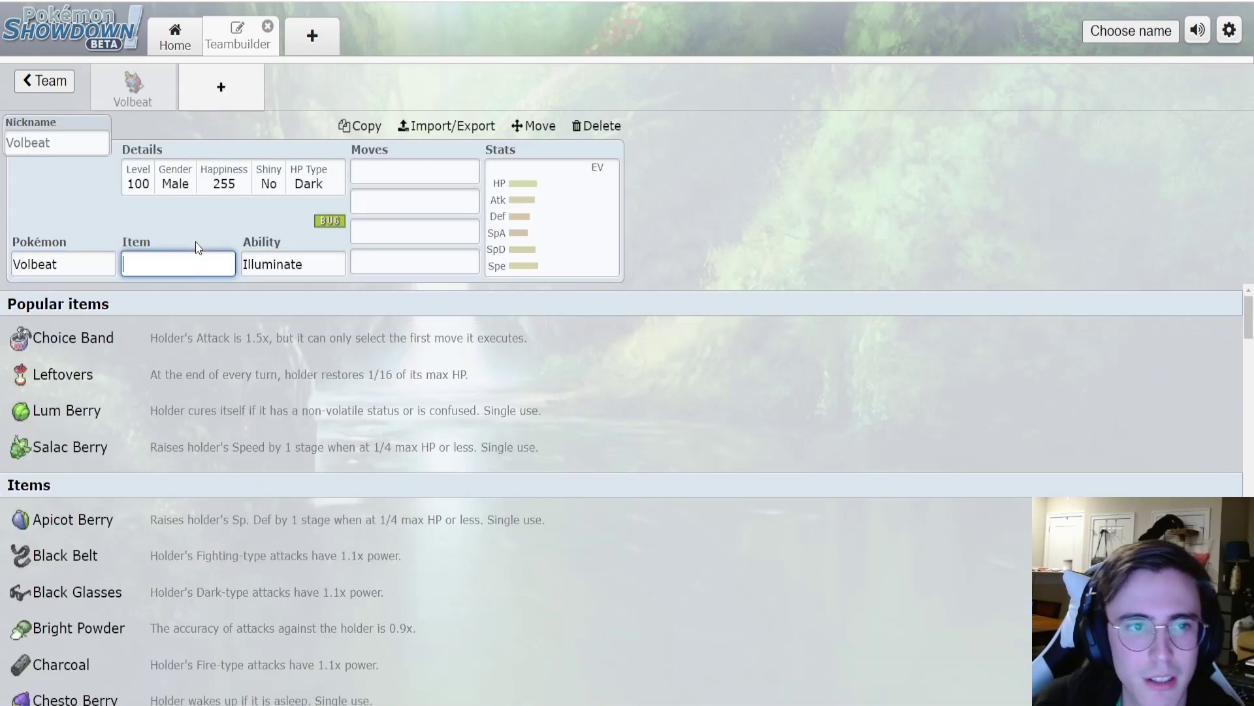
key("shift+Tab")
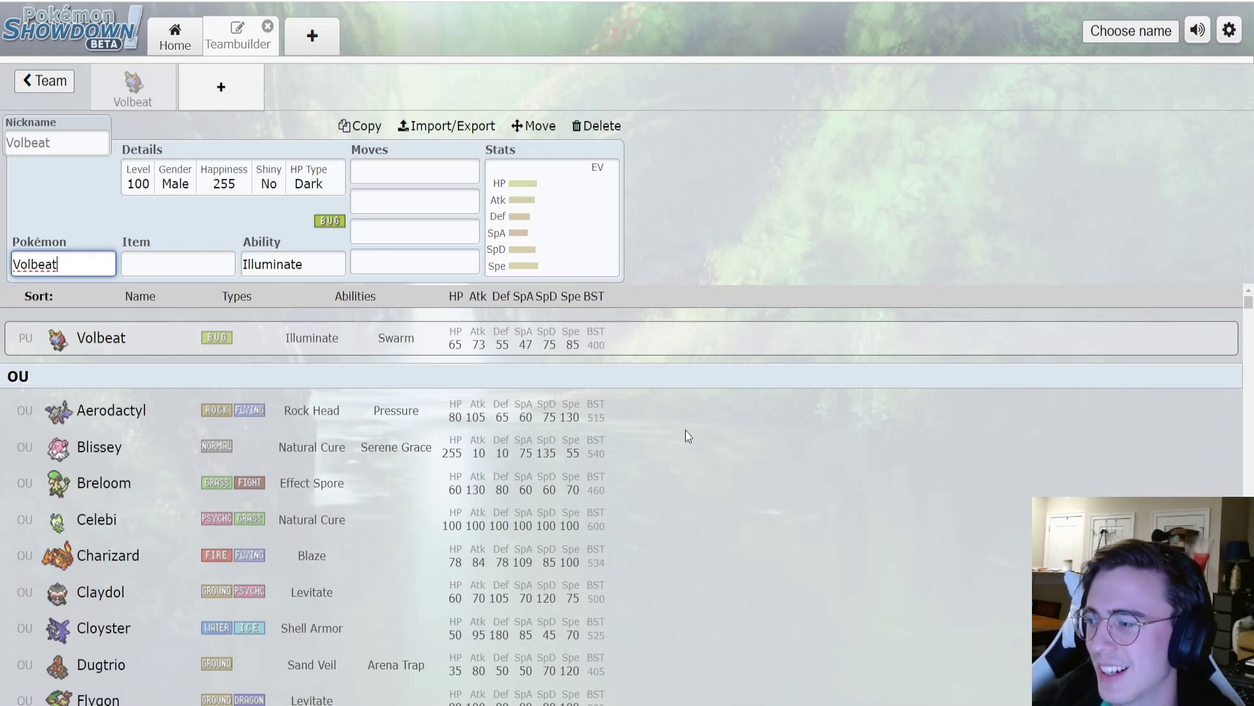
Step: Display Volbeat's detailed base stats in the teambuilder and compare them with its entry in the Pokemon Editor
mouse_move(762, 704)
left_click(818, 650)
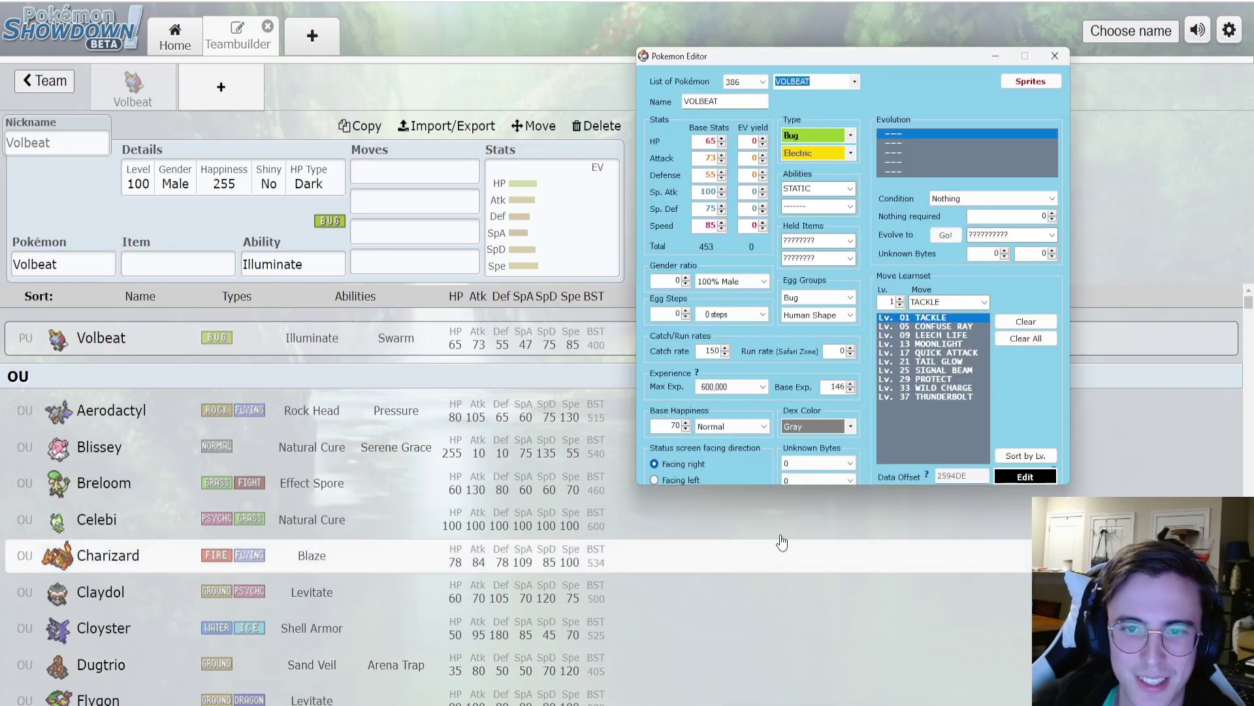
left_click(578, 215)
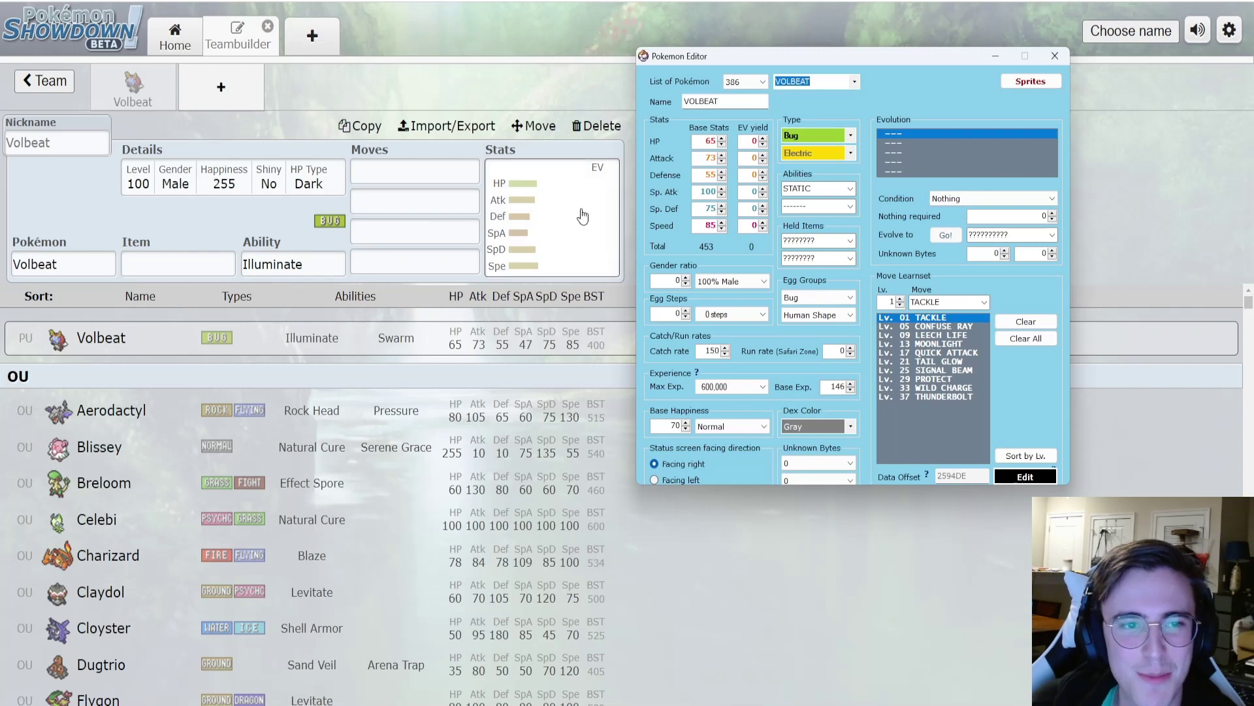
mouse_move(740, 704)
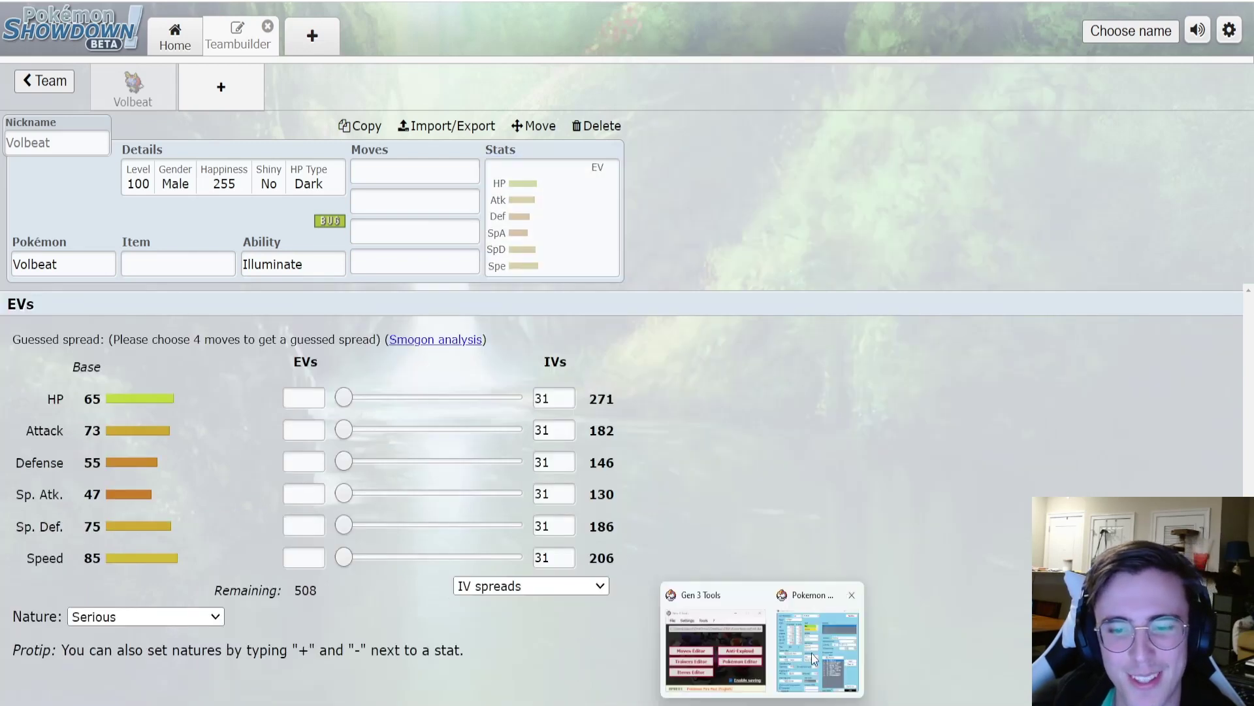
left_click(811, 653)
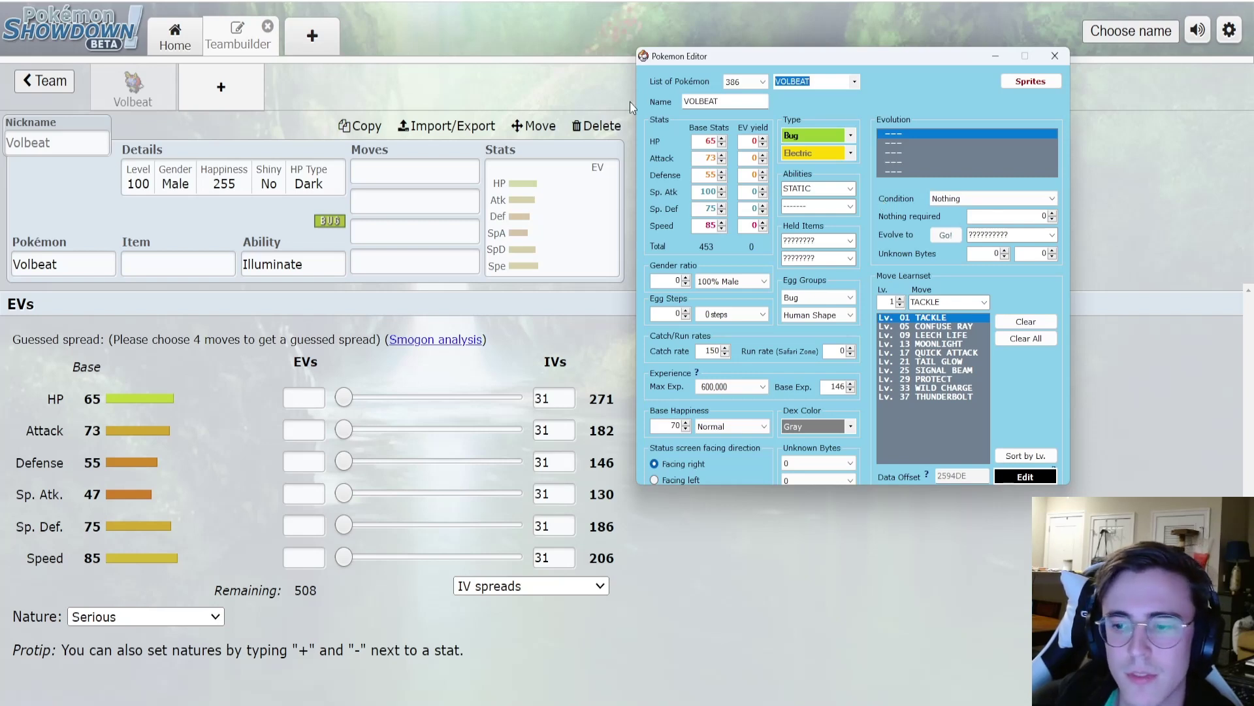
Step: Check the Wi-Fi connection and the YouTube music tab, and return to the teambuilder with the Pokemon Editor
key("super+a")
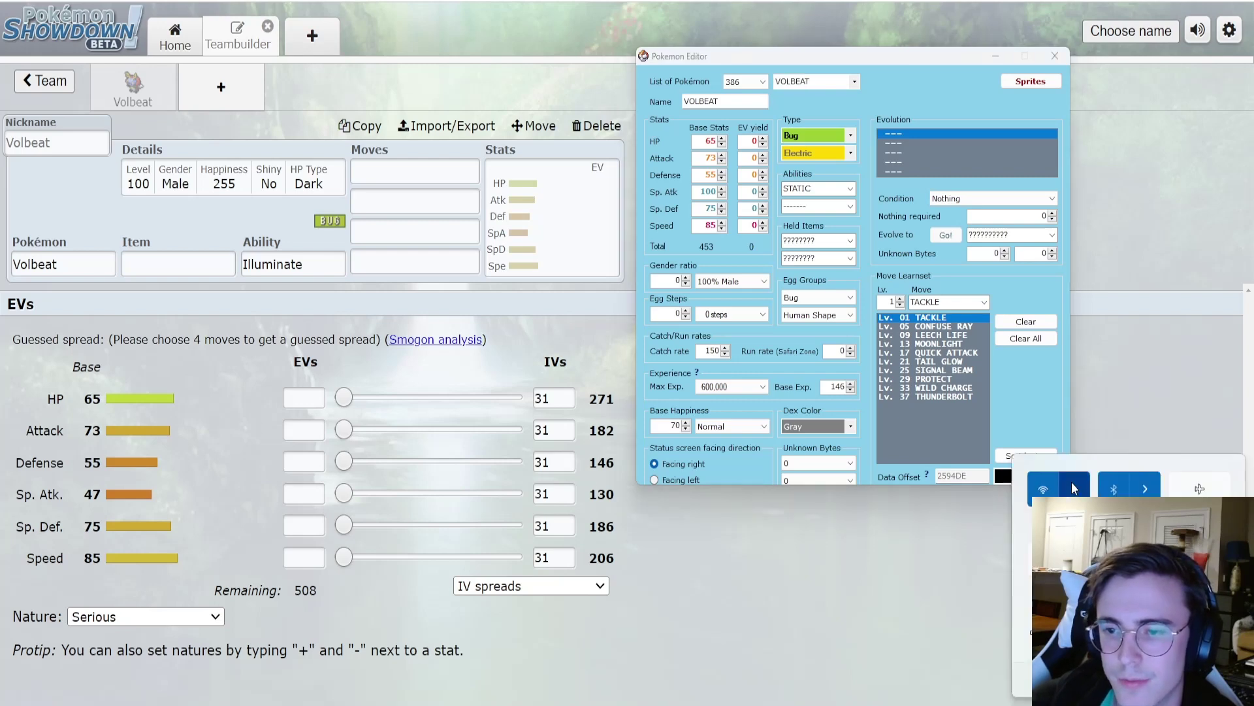
left_click(1071, 481)
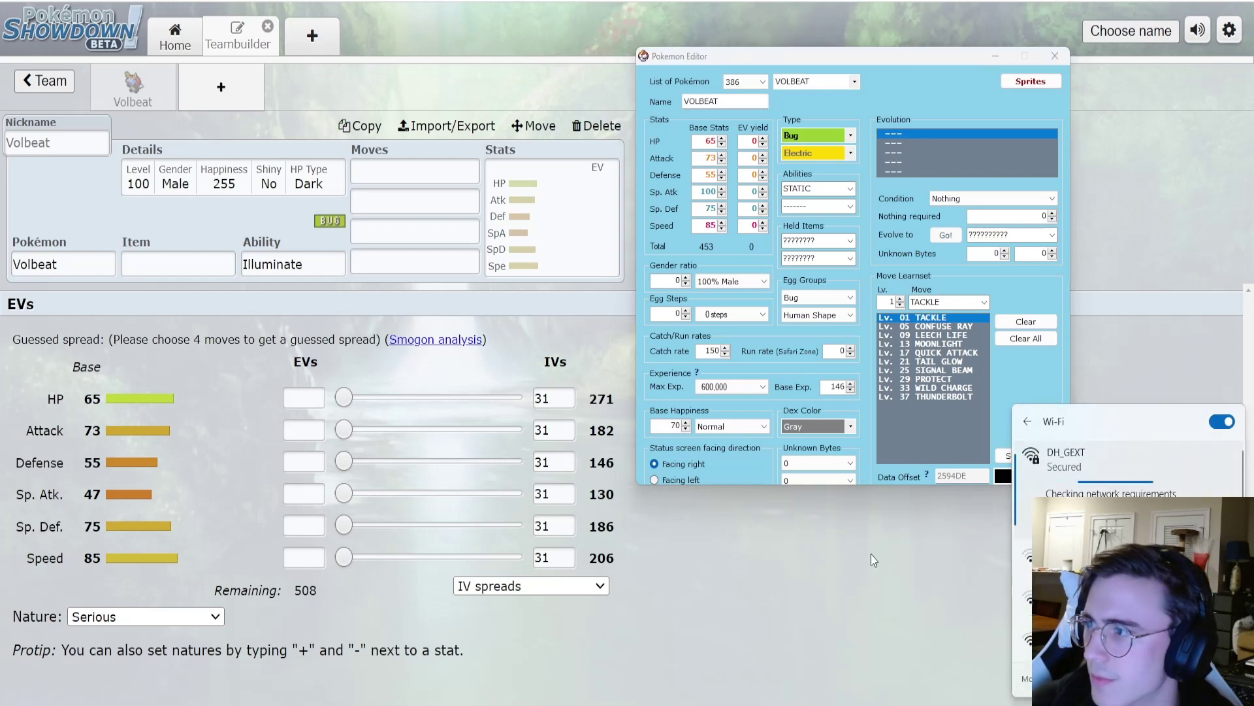
left_click(909, 589)
key("ctrl+Tab")
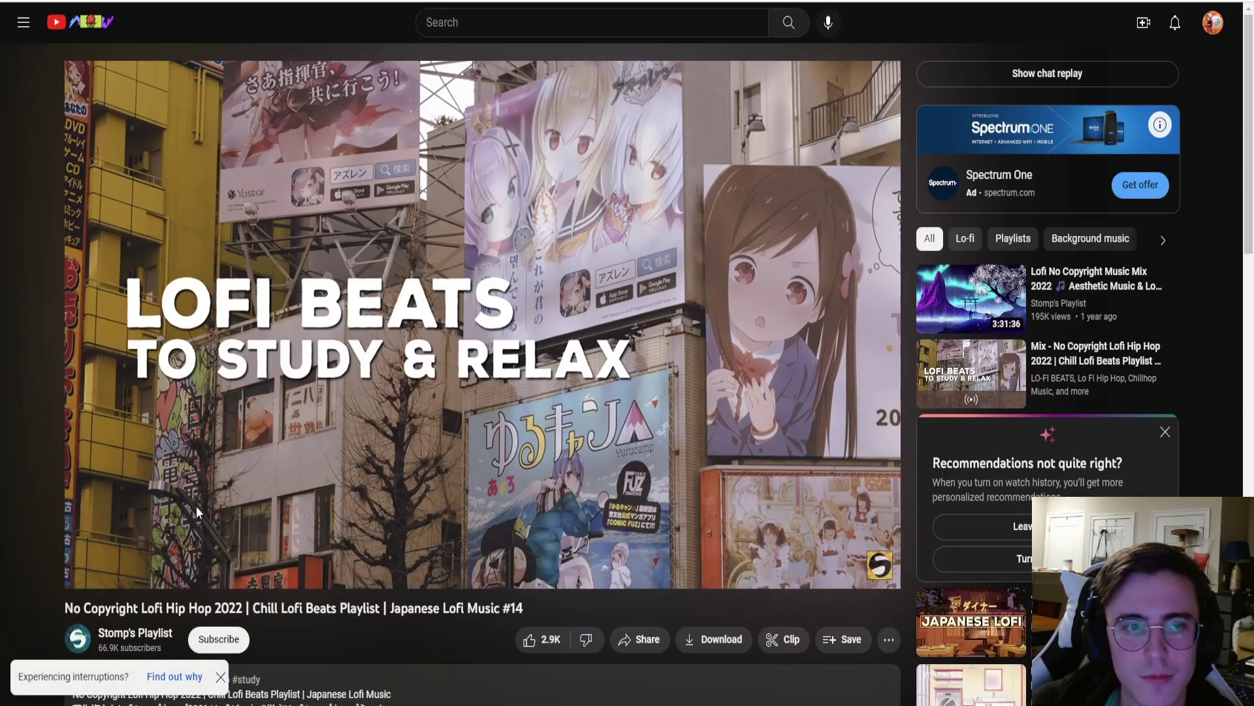
key("ctrl+shift+Tab")
left_click(820, 634)
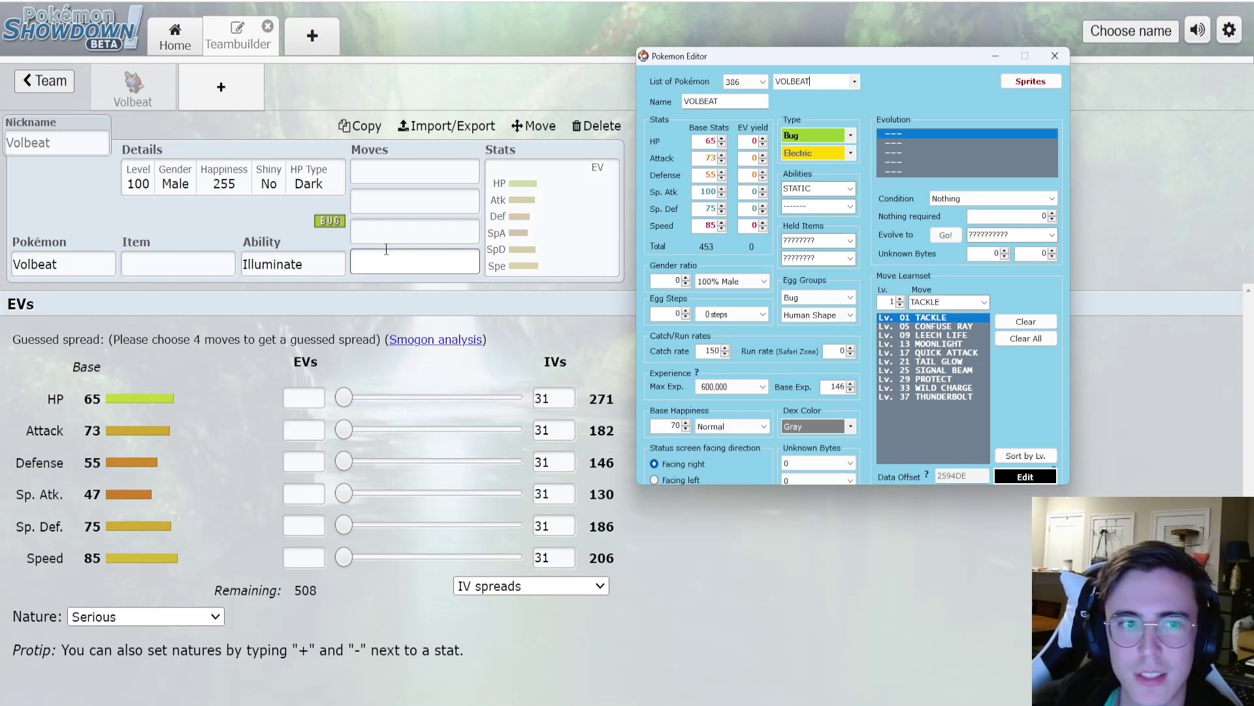
Step: Reselect Volbeat as the team member, reload the Showdown page and reopen the team Untitled 15
left_click(78, 264)
left_click(101, 338)
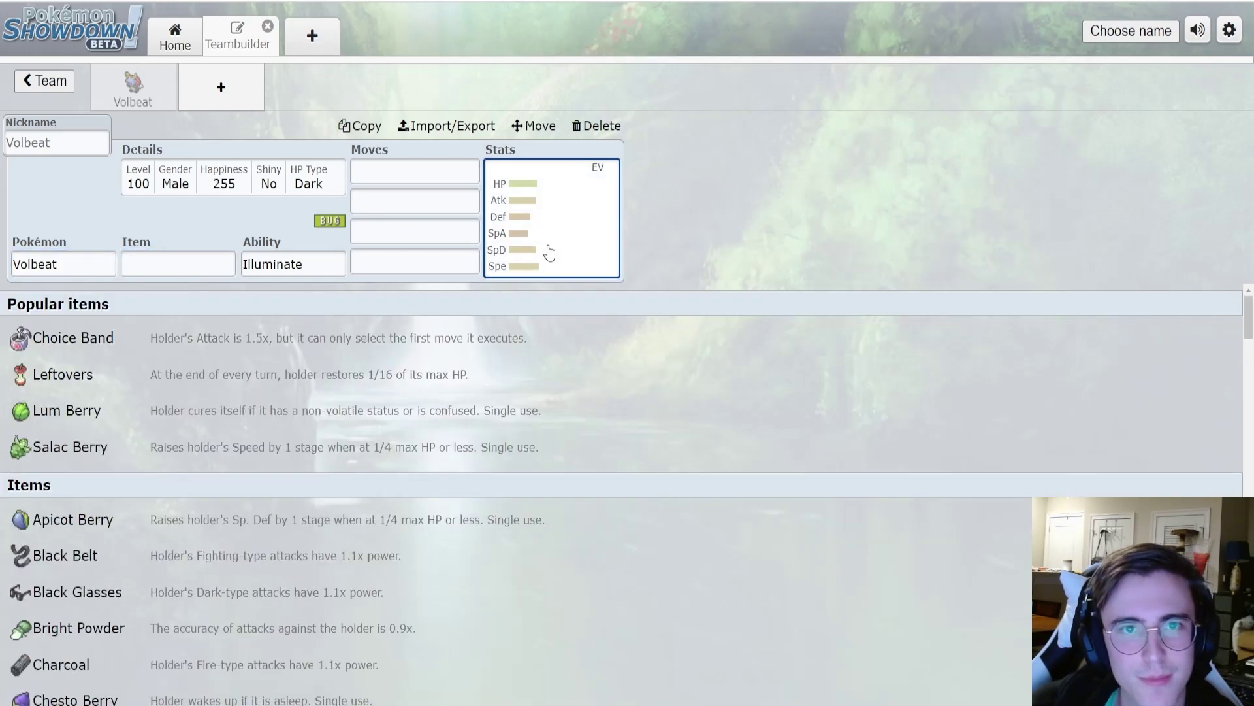
key("F5")
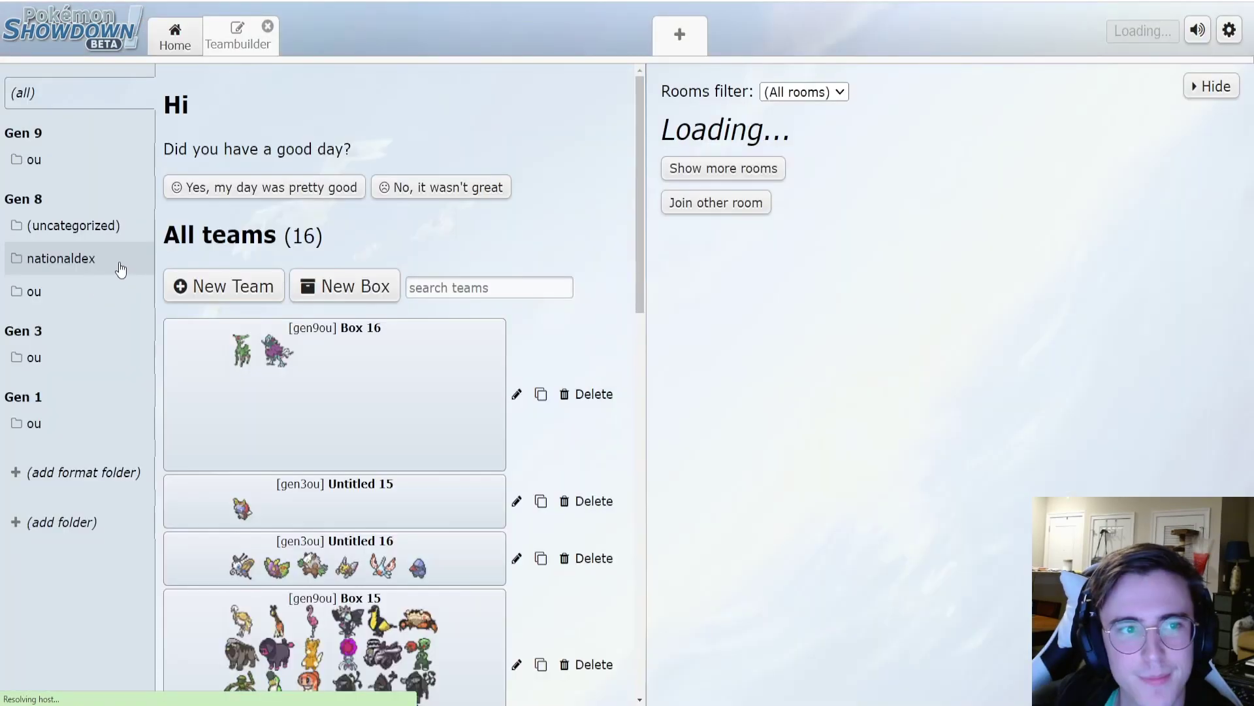
left_click(312, 517)
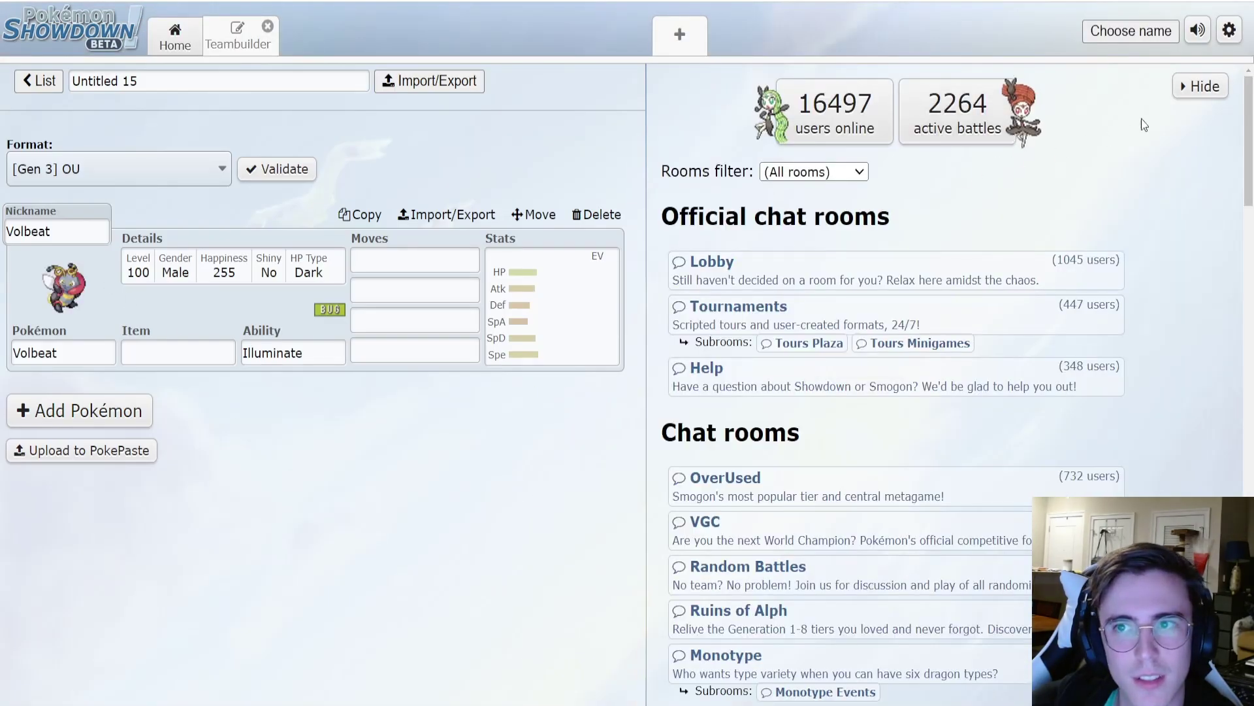
Step: Hide the chat room list and compare Volbeat's detailed base stats with its entry in the Pokemon Editor
left_click(1201, 86)
left_click(594, 291)
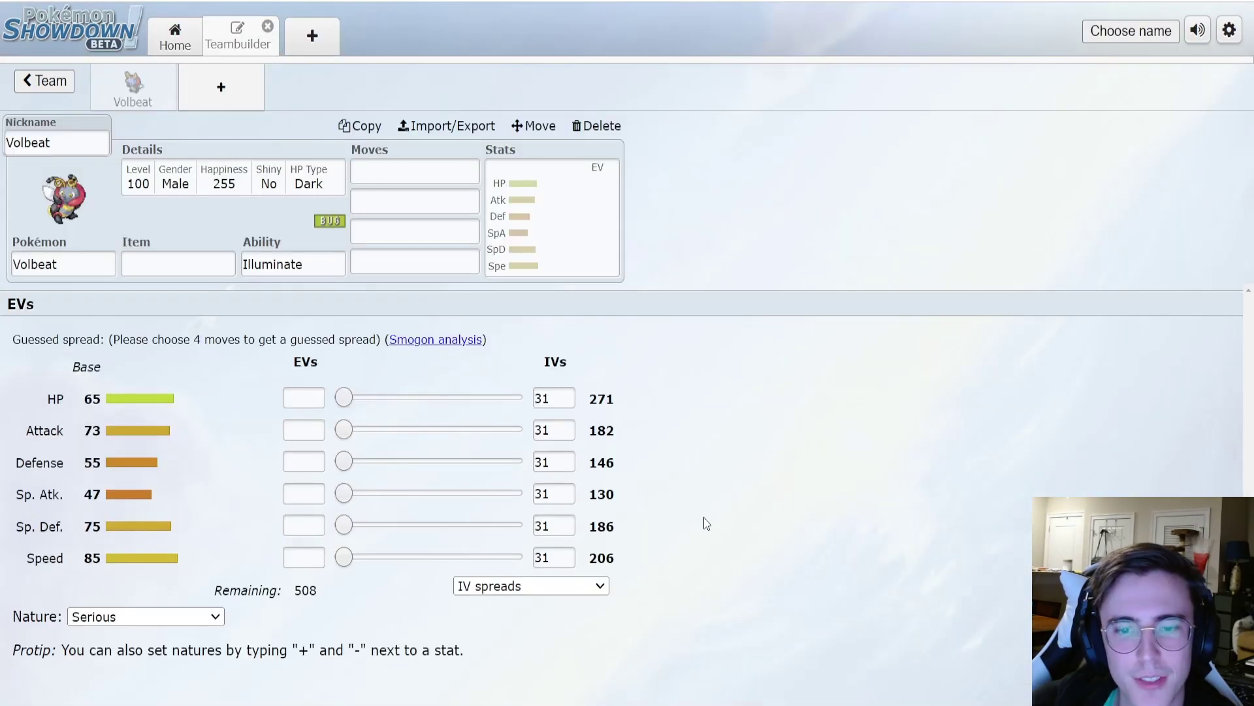
left_click(817, 626)
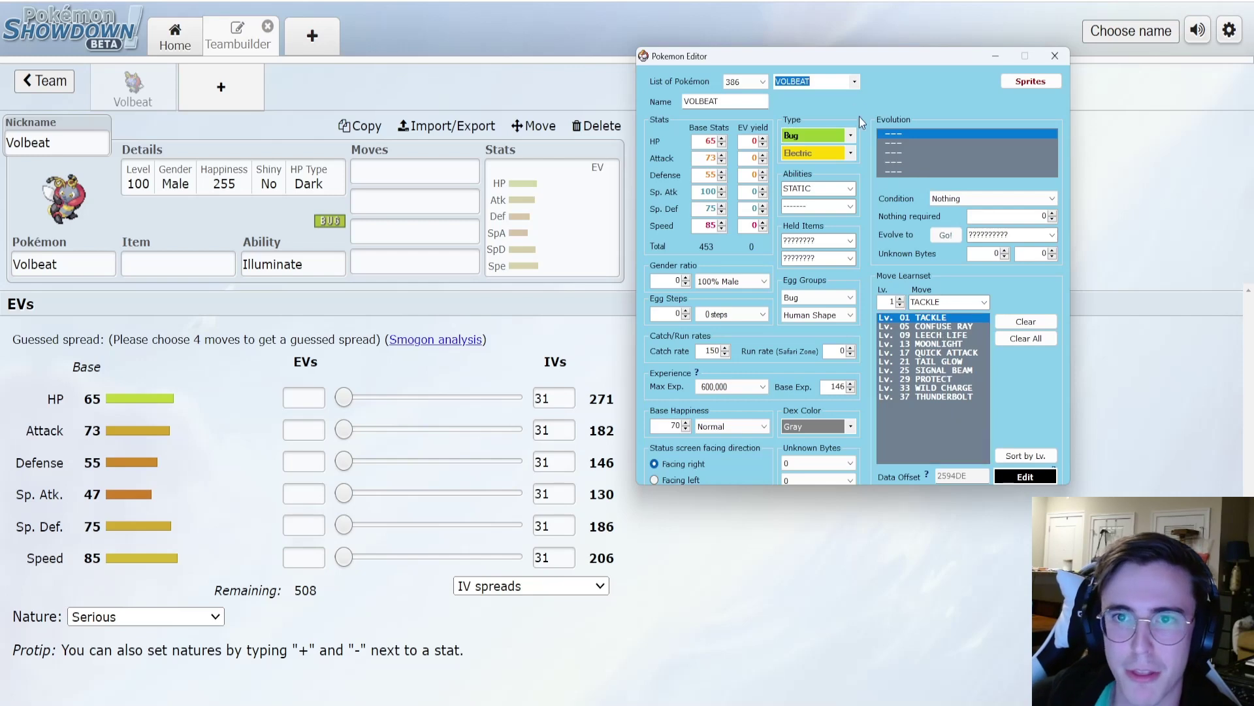
Step: Load Illumise's entry in the Pokemon Editor
left_click(829, 80)
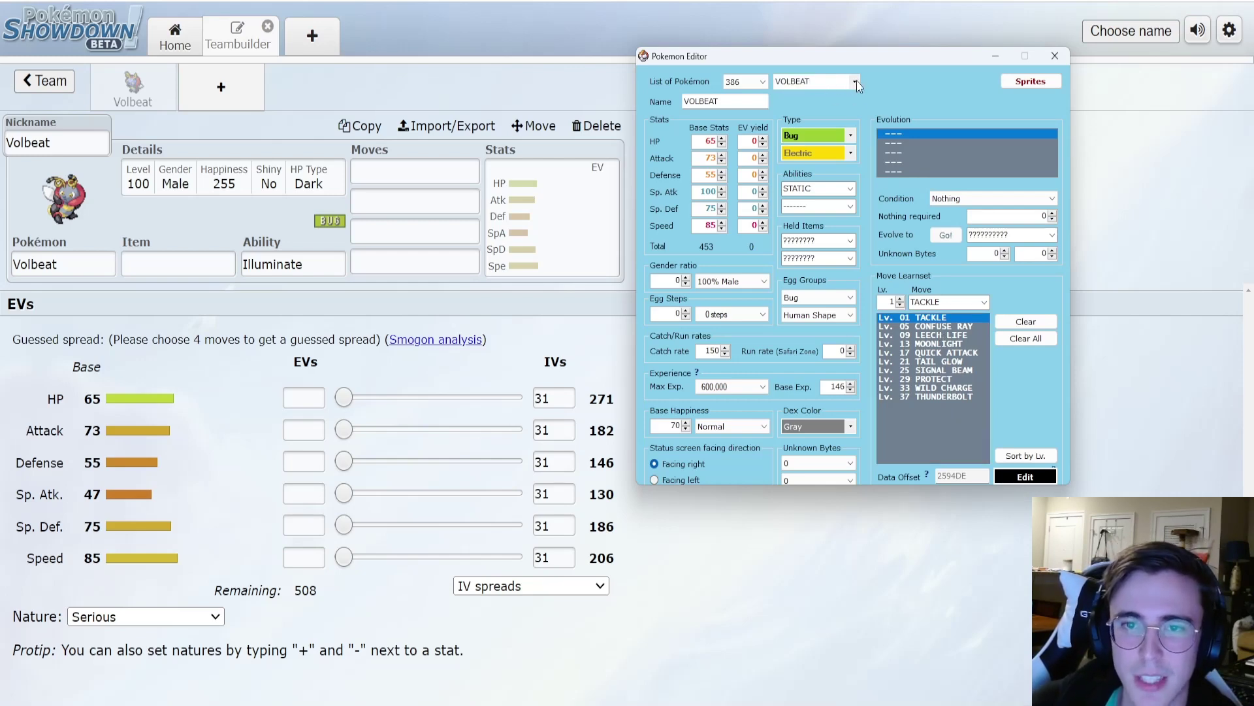
left_click(855, 81)
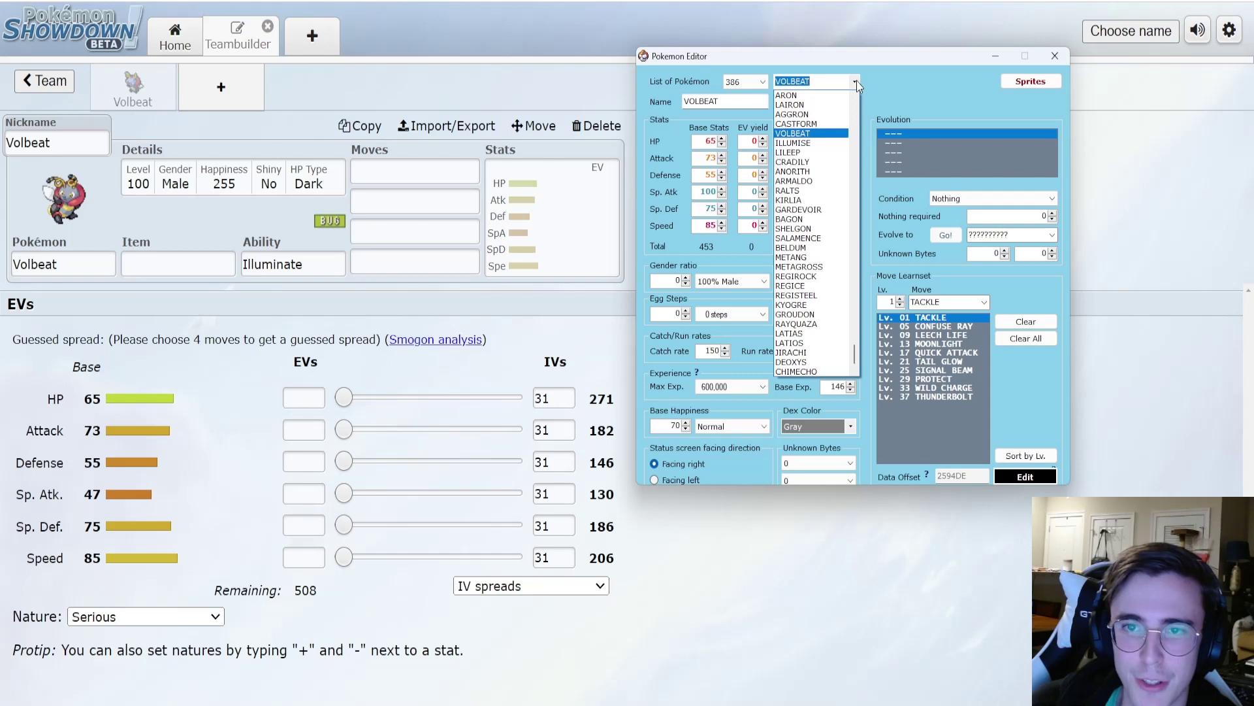
left_click(827, 144)
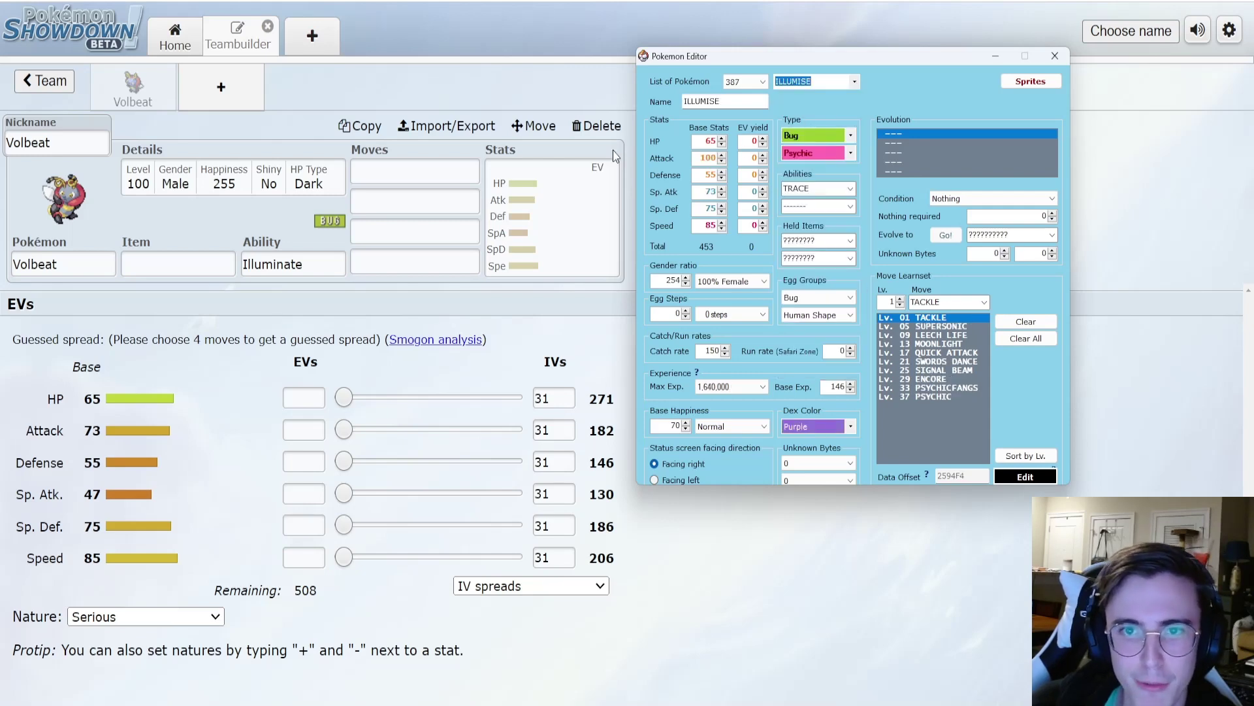
Step: Add Illumise to the Showdown team and compare its detailed base stats with its Pokemon Editor entry
left_click(206, 85)
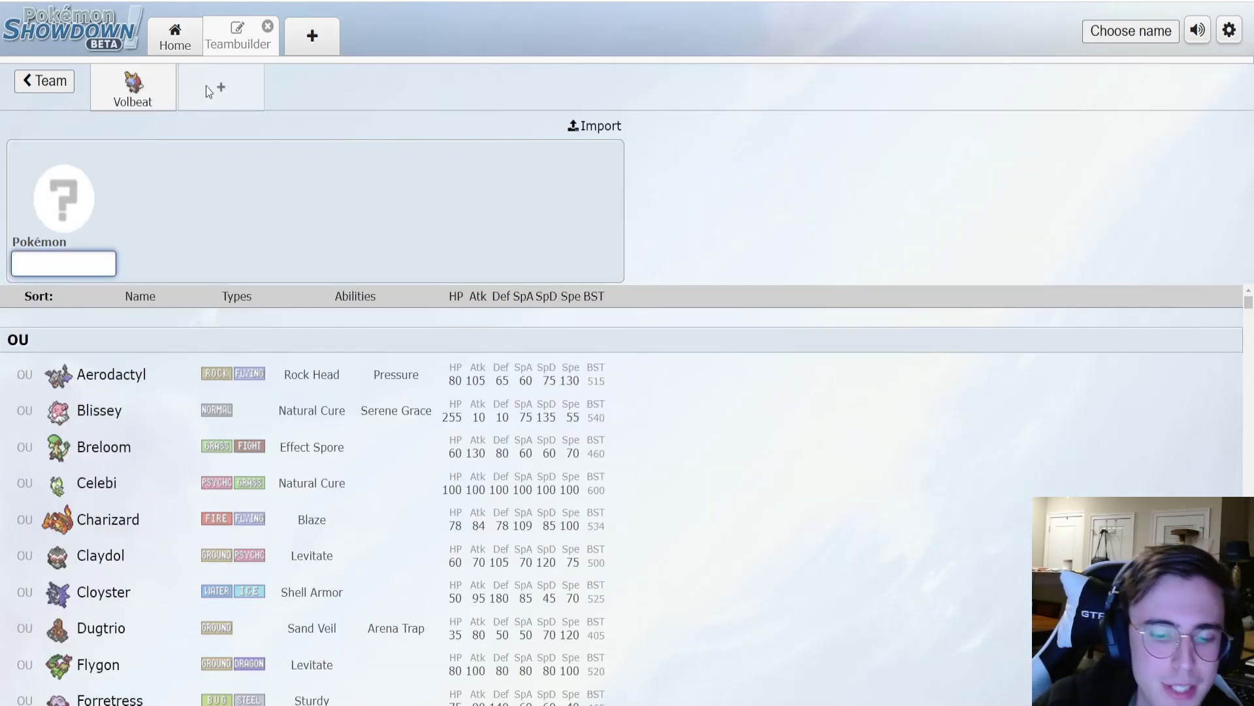
type("ill")
key("Return")
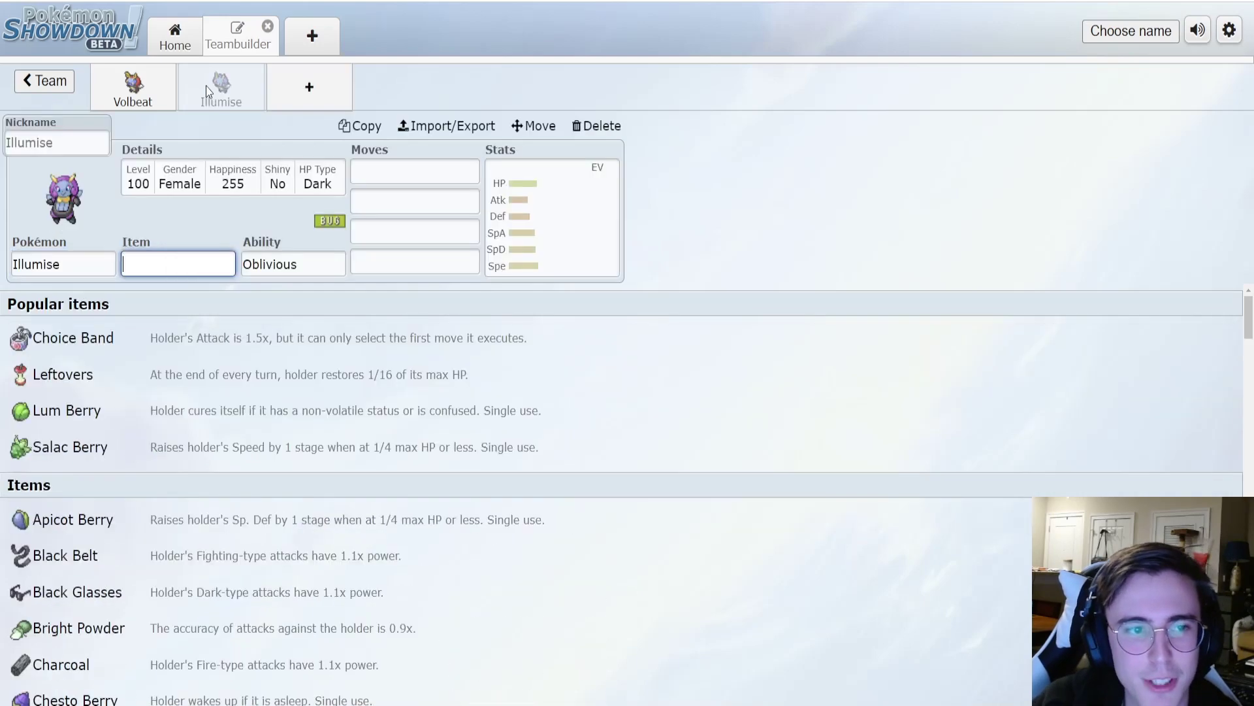
left_click(612, 260)
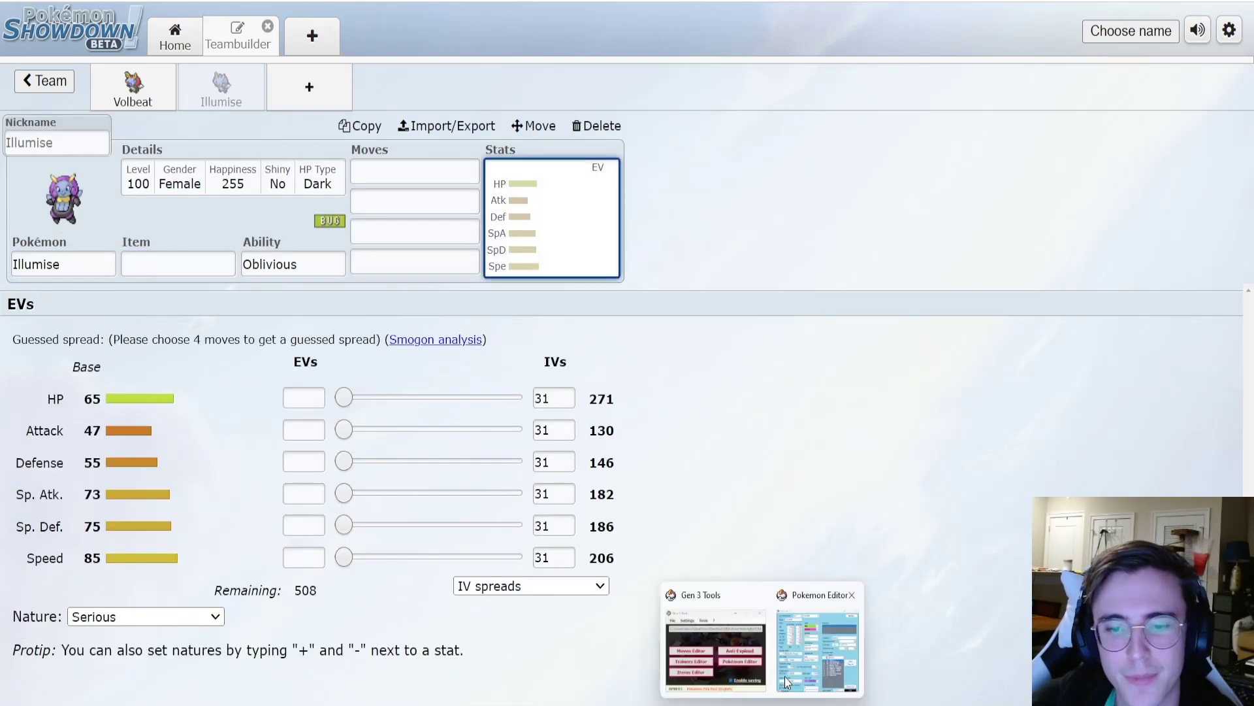
left_click(786, 676)
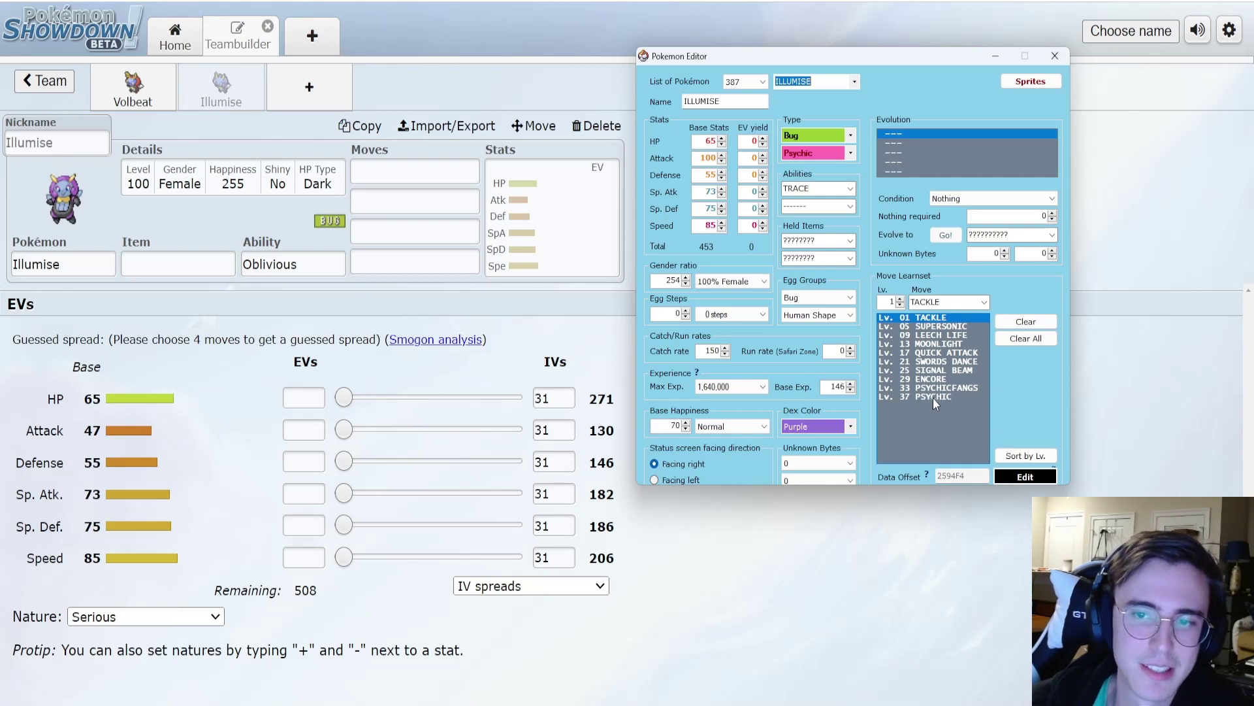
Step: Load Lileep's entry in the Pokemon Editor
left_click(831, 81)
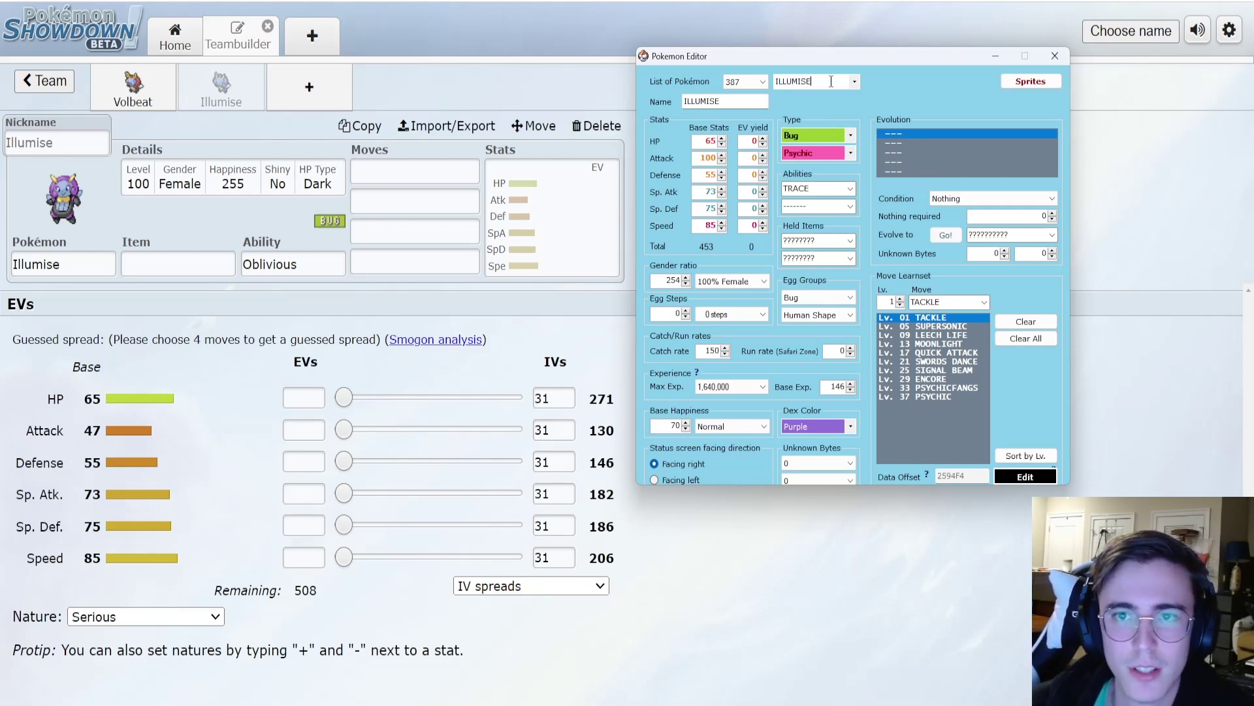
left_click(853, 82)
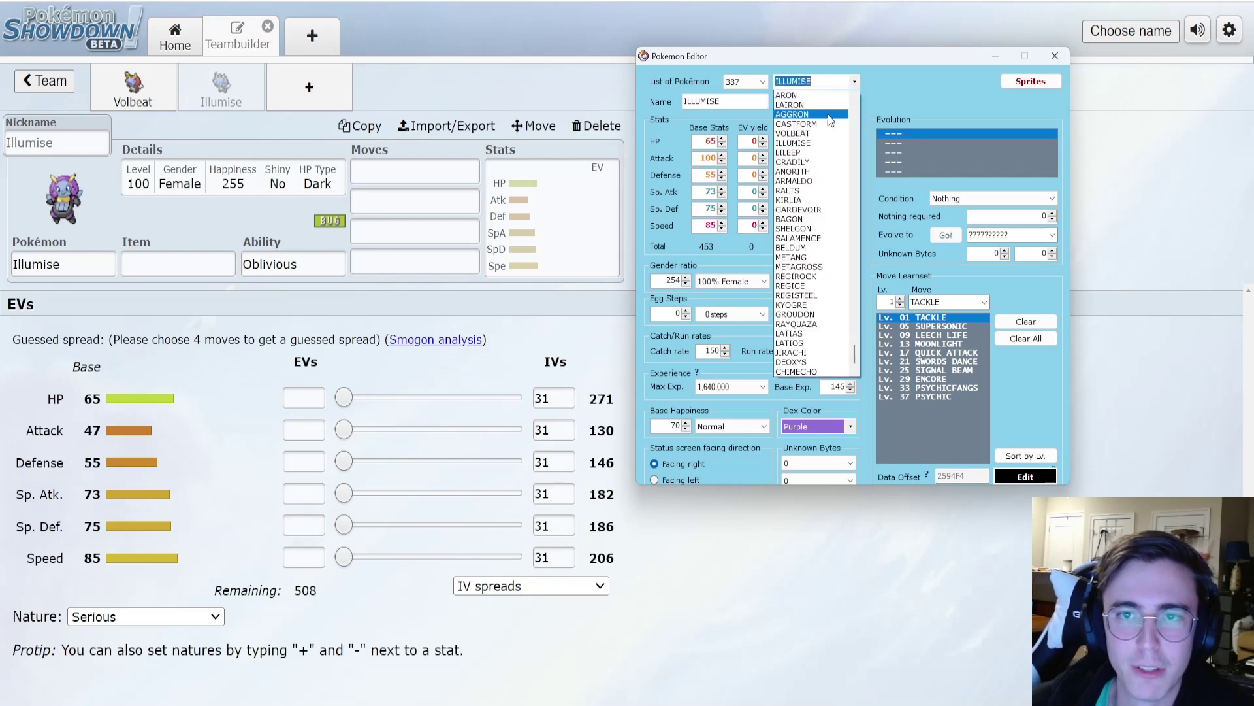
left_click(801, 155)
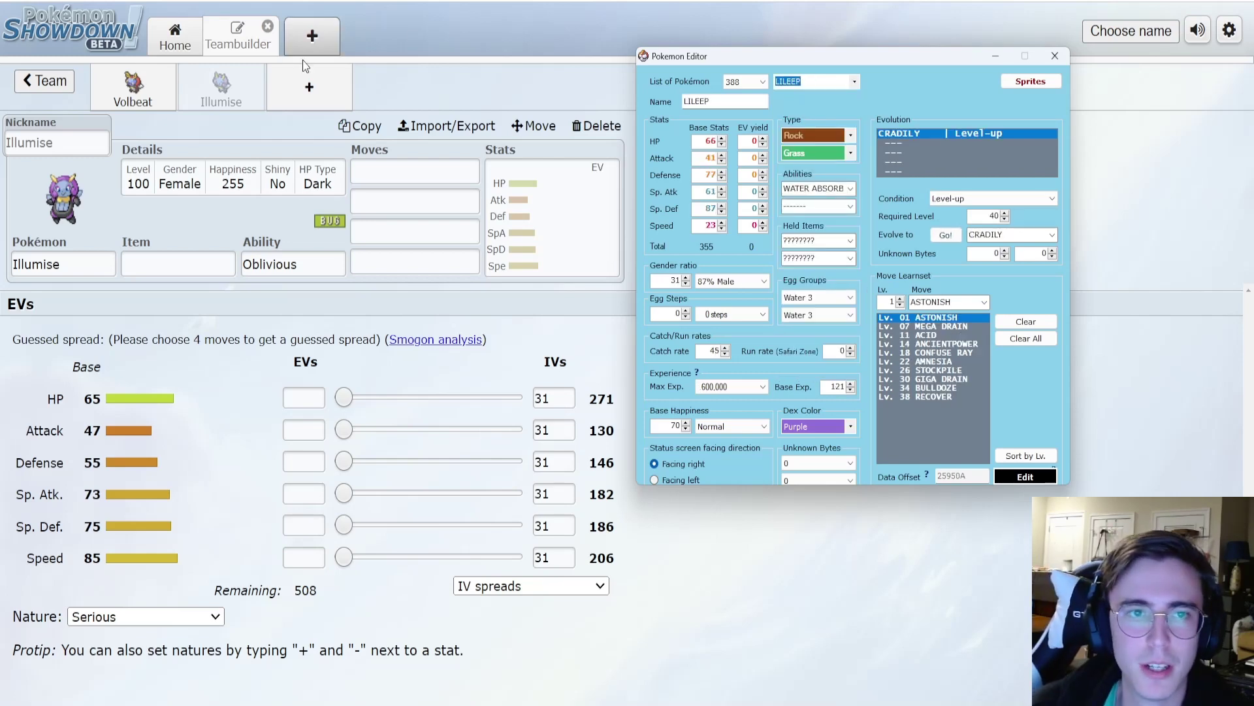
Step: Add Lileep to the Showdown team and compare its detailed base stats with its Pokemon Editor entry
left_click(311, 81)
type("lil")
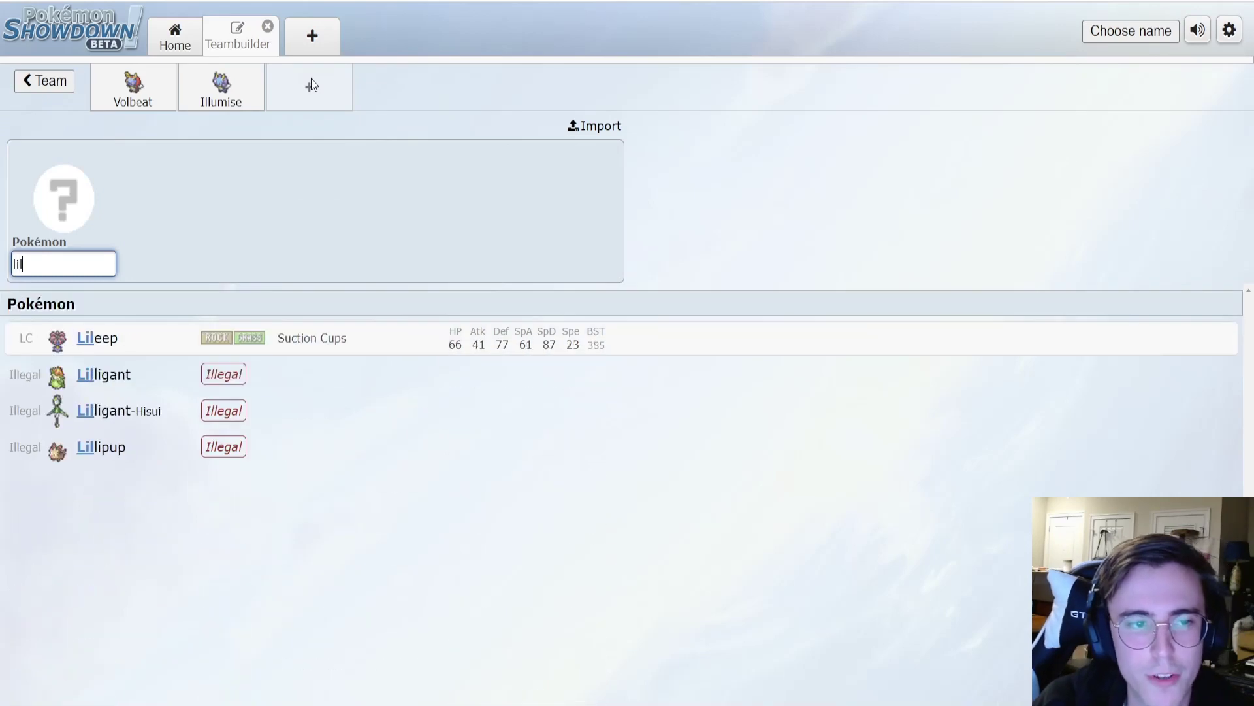
key("Return")
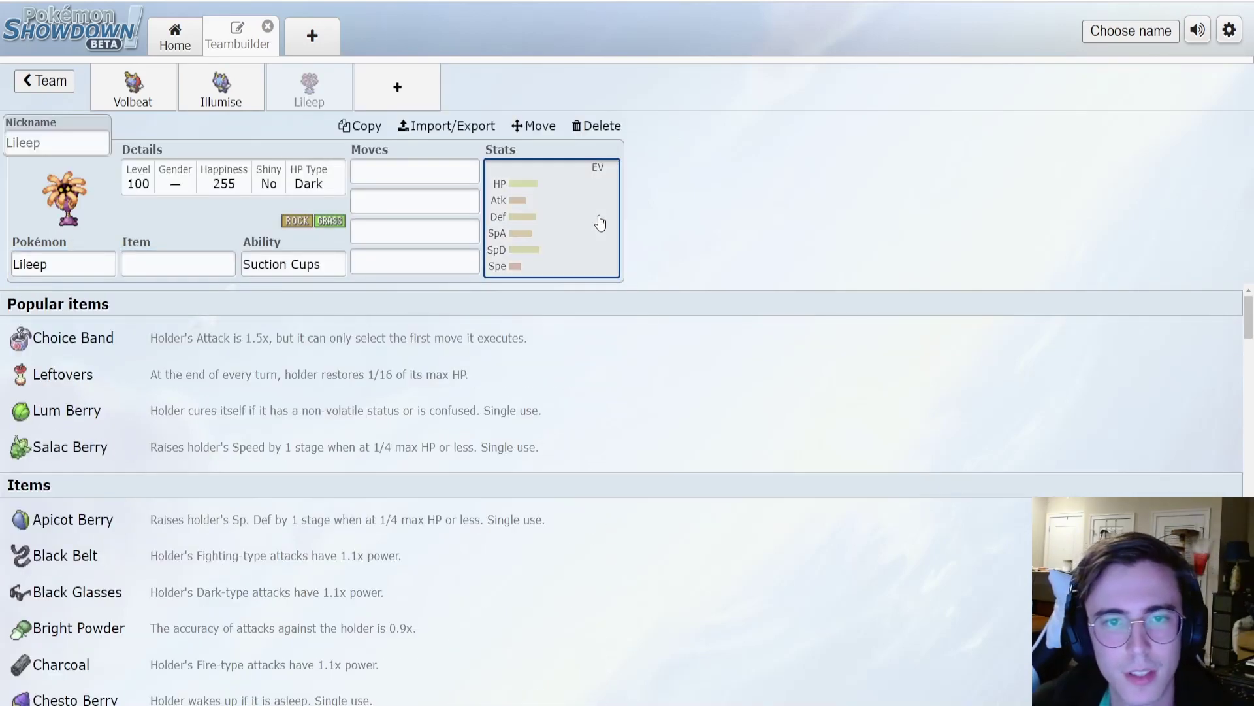
left_click(597, 219)
left_click(822, 637)
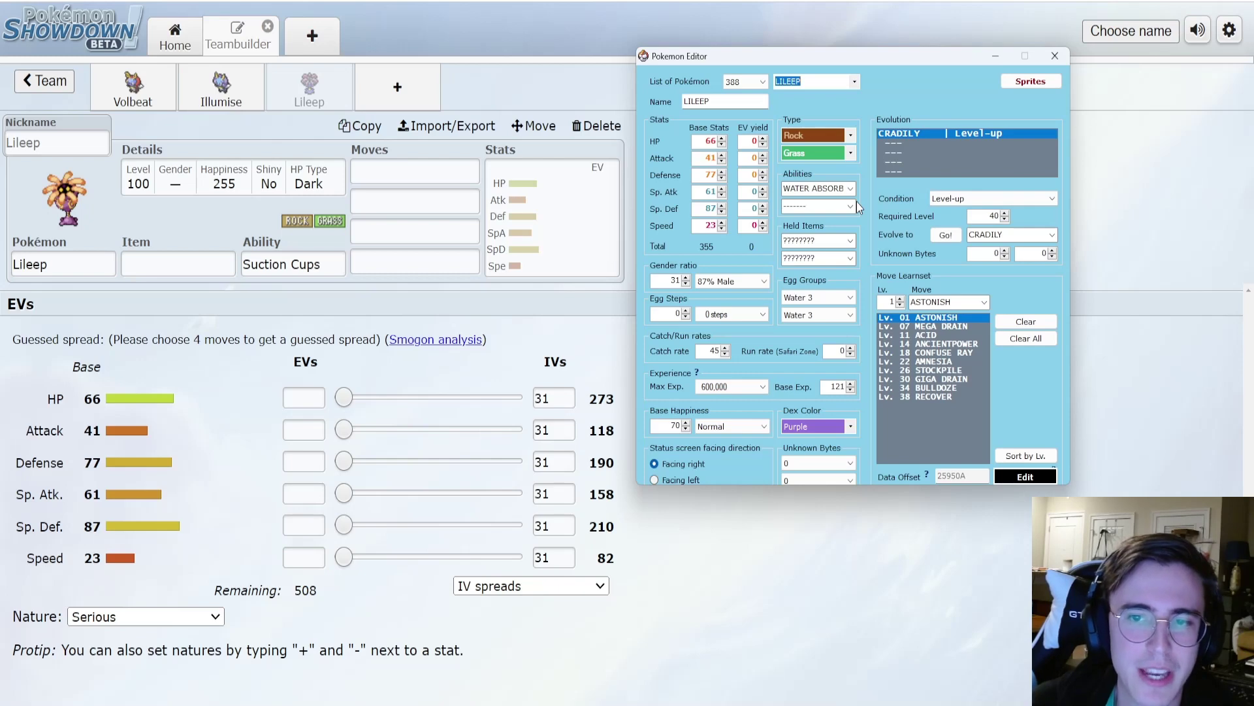
Step: Load Cradily in the Pokemon Editor and compare it with the base stats of a Cradily added to the Showdown team
left_click(857, 80)
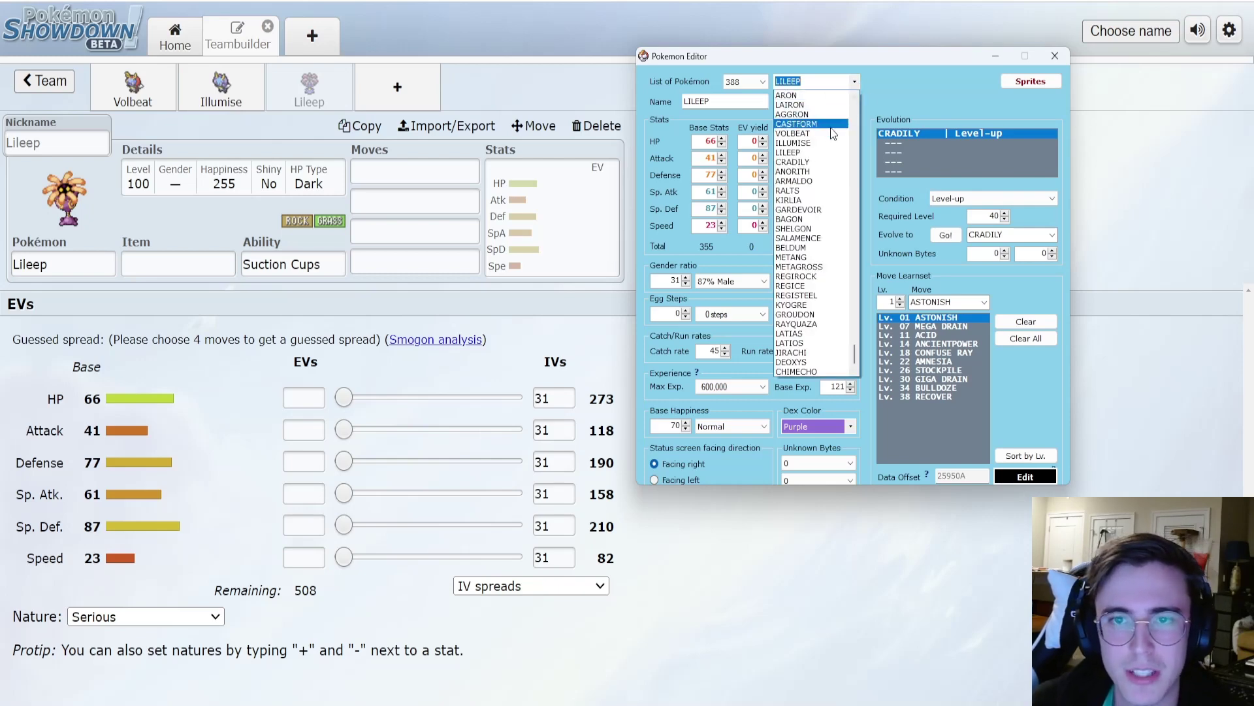
left_click(810, 162)
left_click(425, 98)
type("crad")
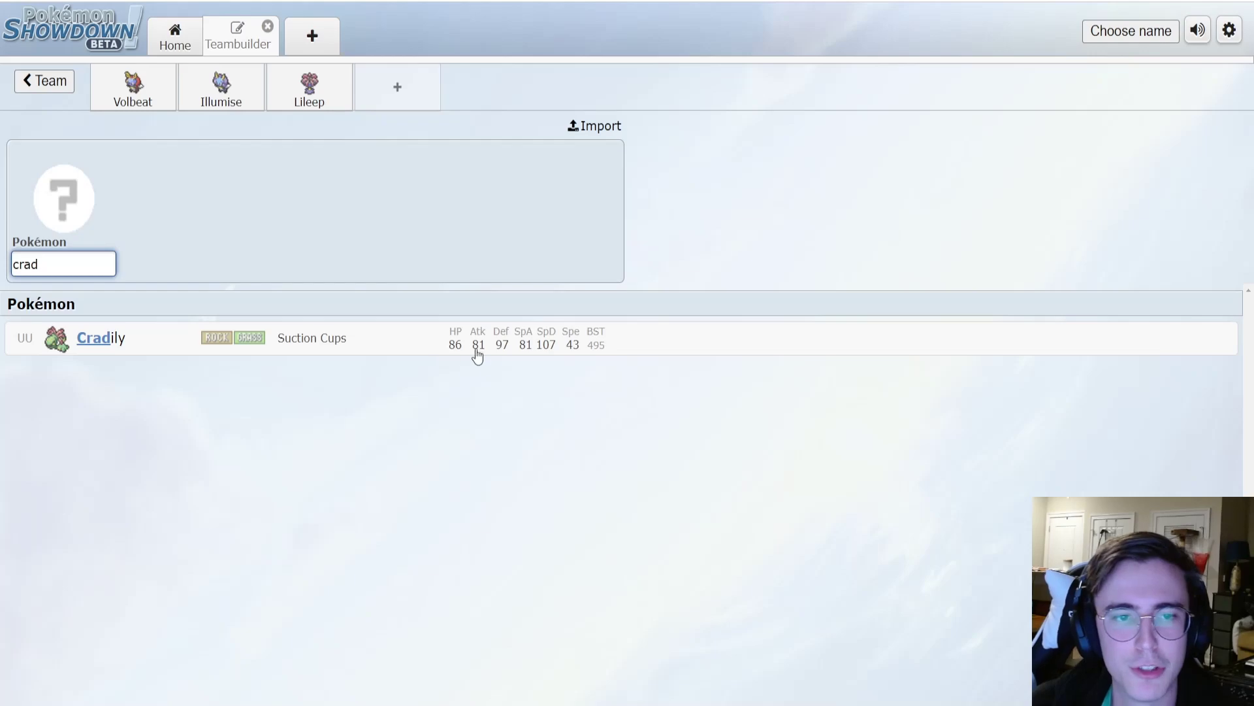
left_click(474, 353)
left_click(606, 211)
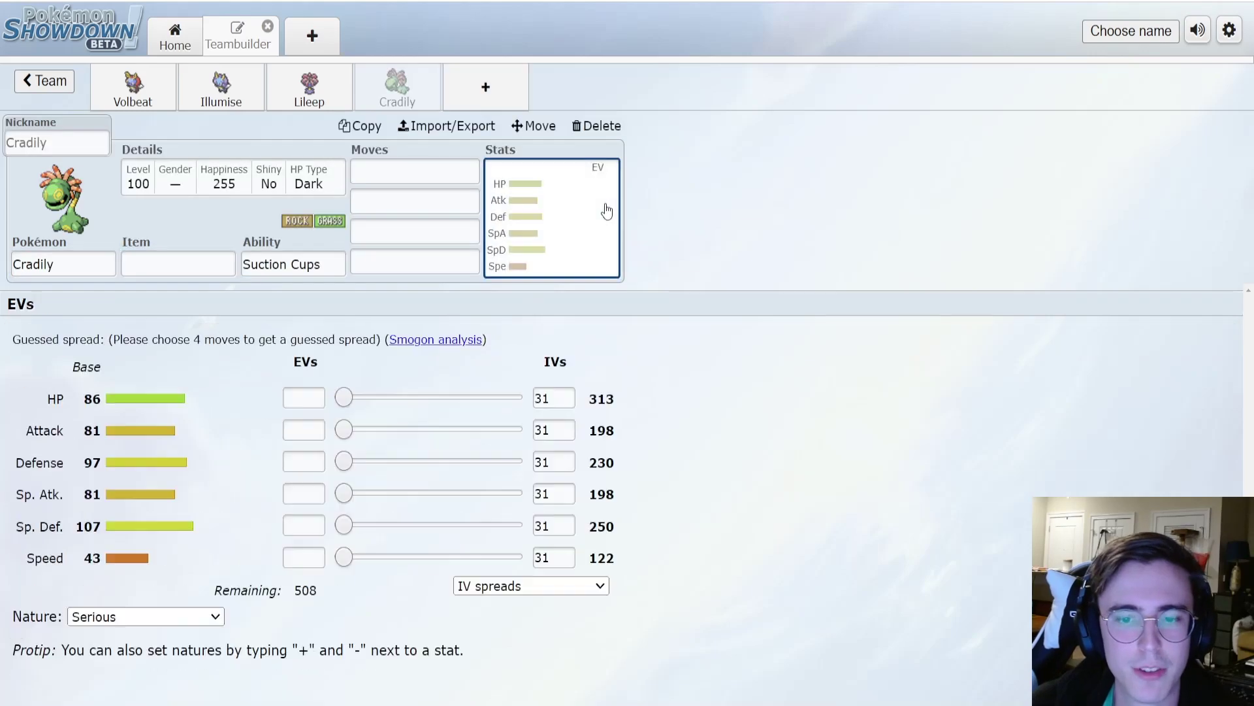
key("alt+Tab")
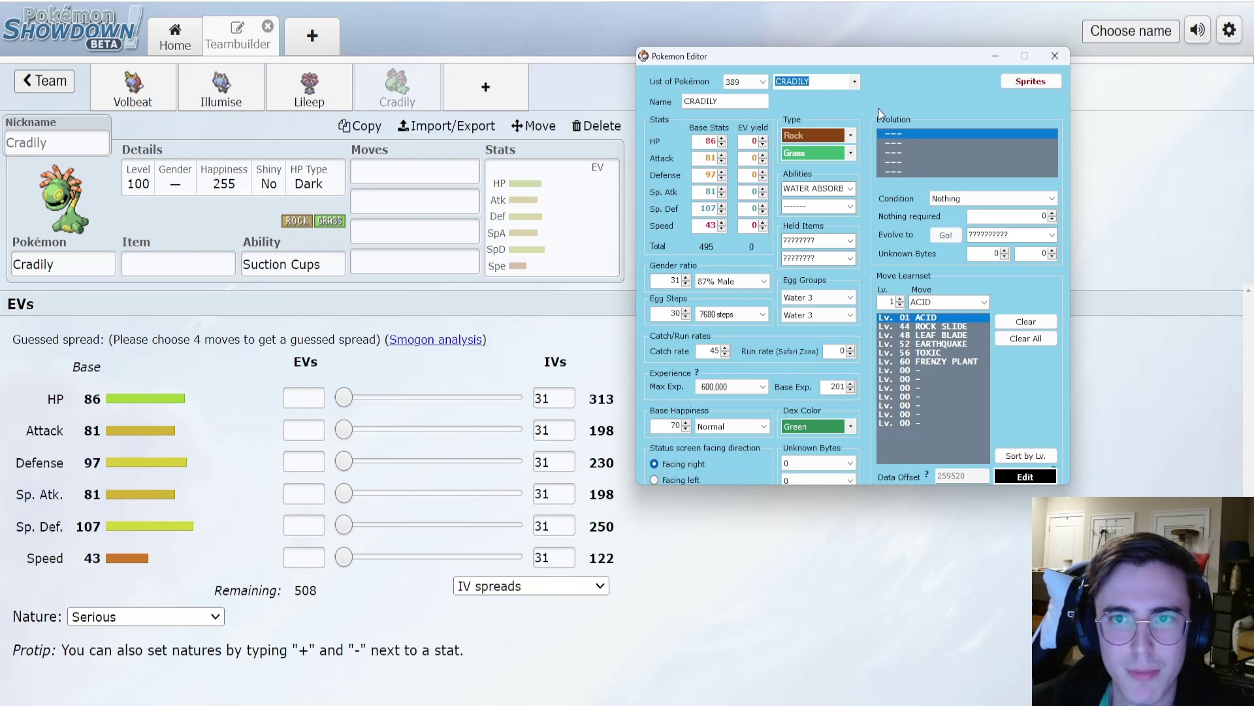
Step: Load Anorith's entry in the Pokemon Editor and add Anorith to the Showdown team
left_click(856, 81)
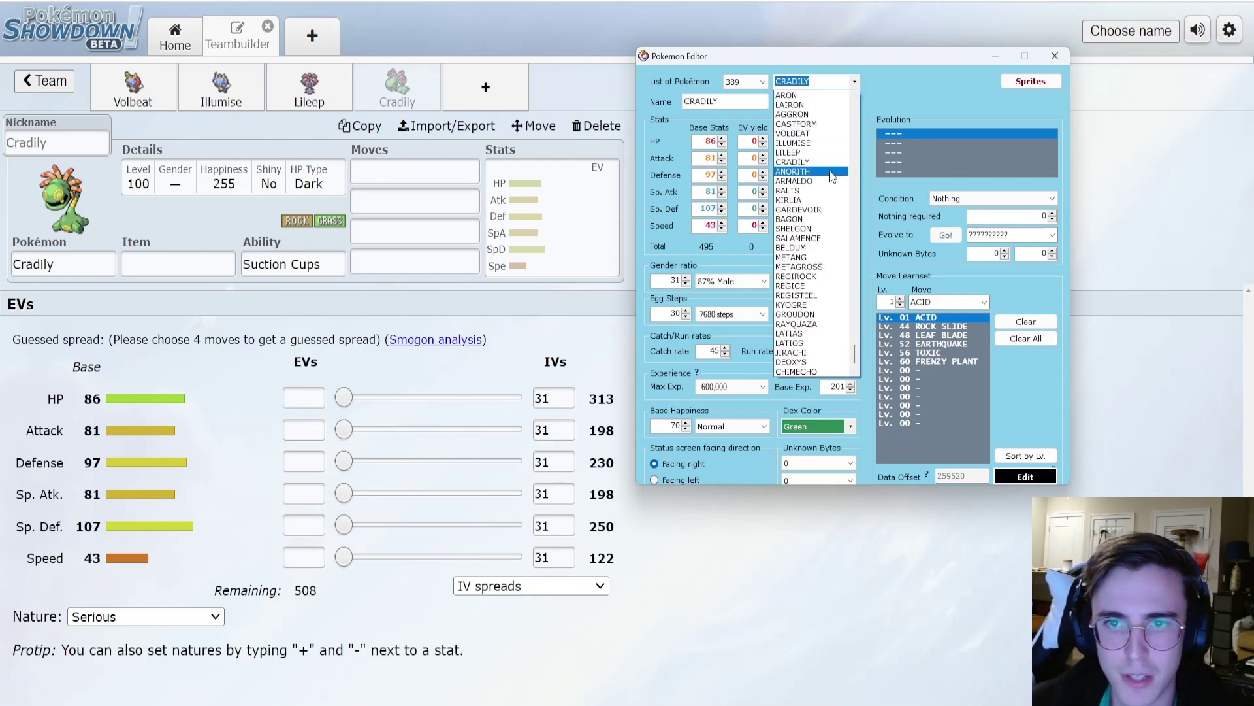
left_click(832, 172)
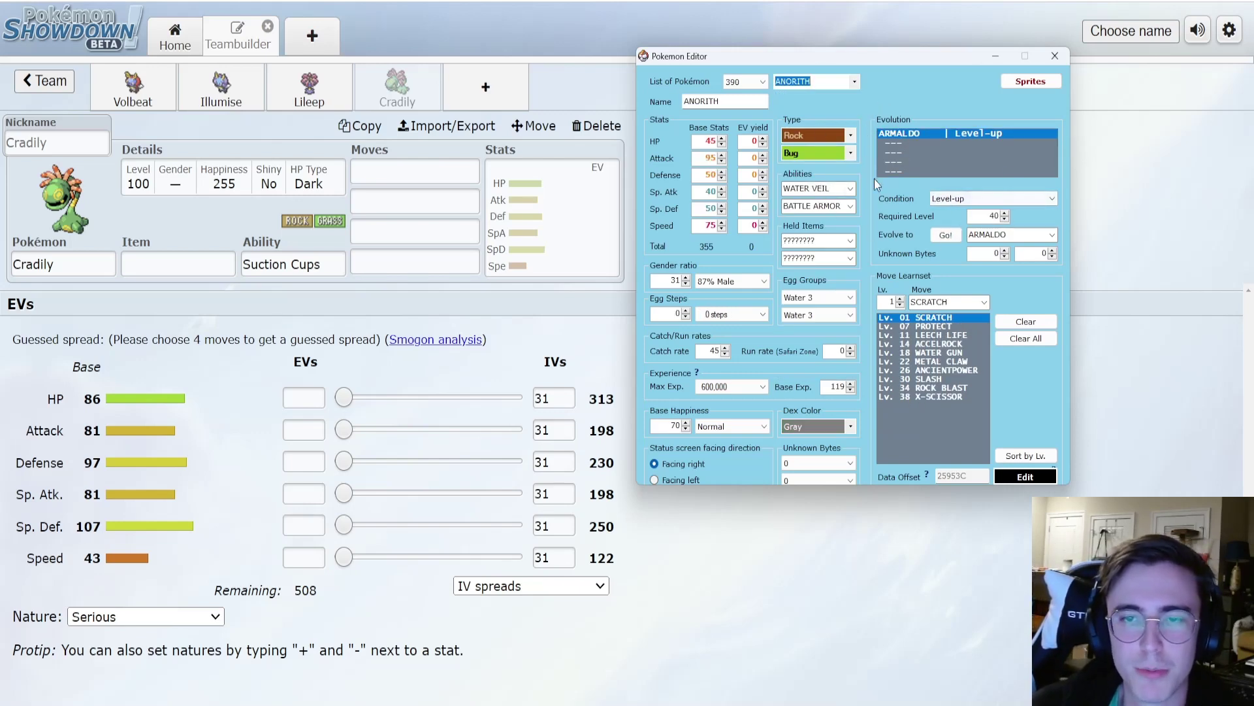
left_click(480, 93)
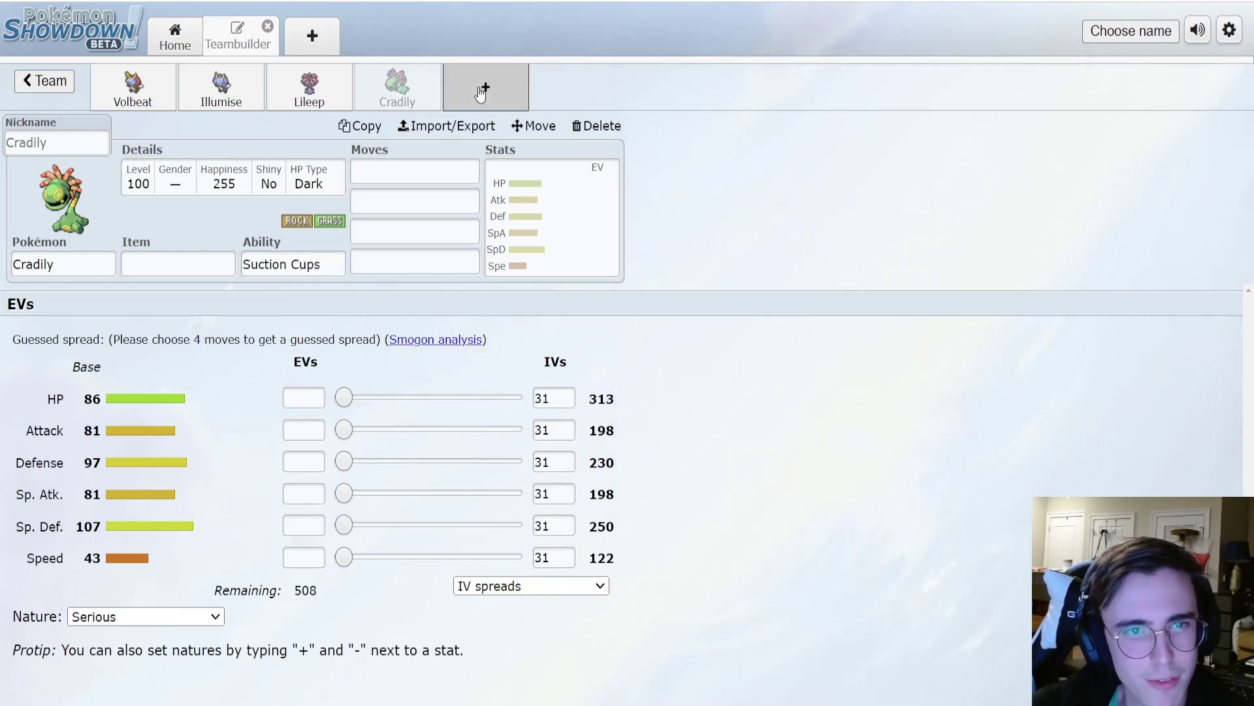
left_click(481, 90)
type("anori")
key("Return")
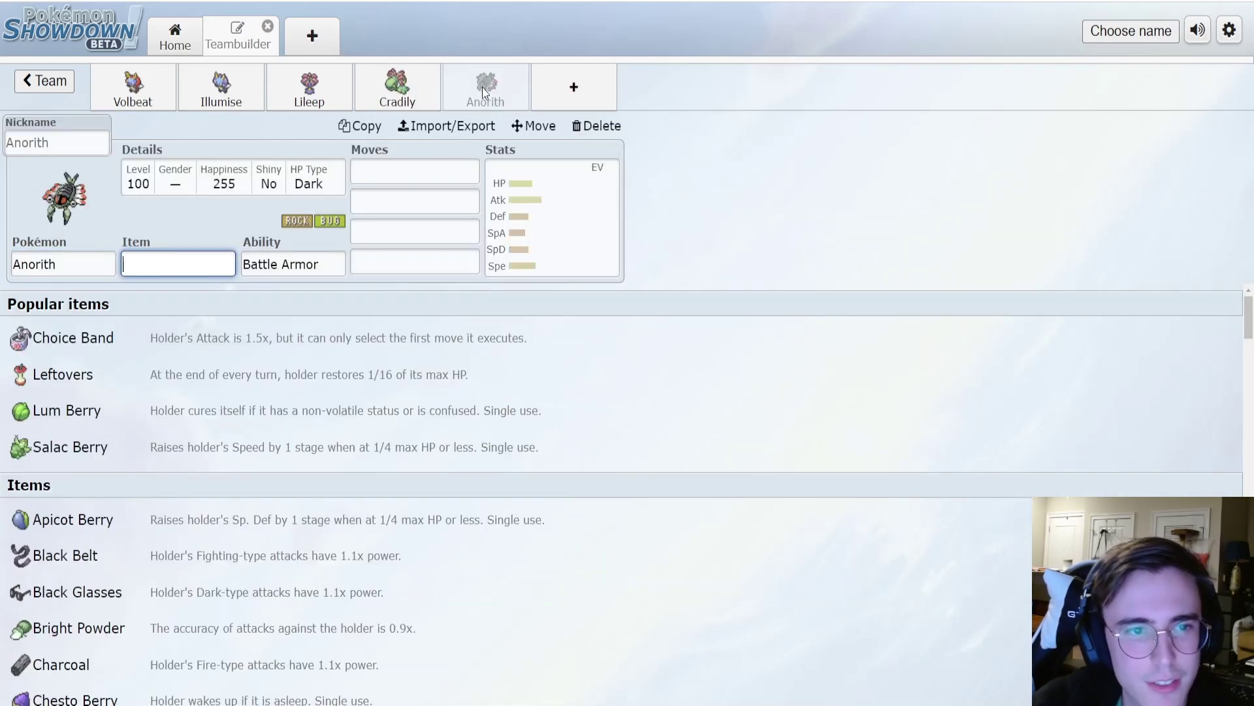
Step: Try to look up the Water Veil ability in Anorith's ability selection
left_click(338, 264)
left_click_drag(338, 265, 243, 265)
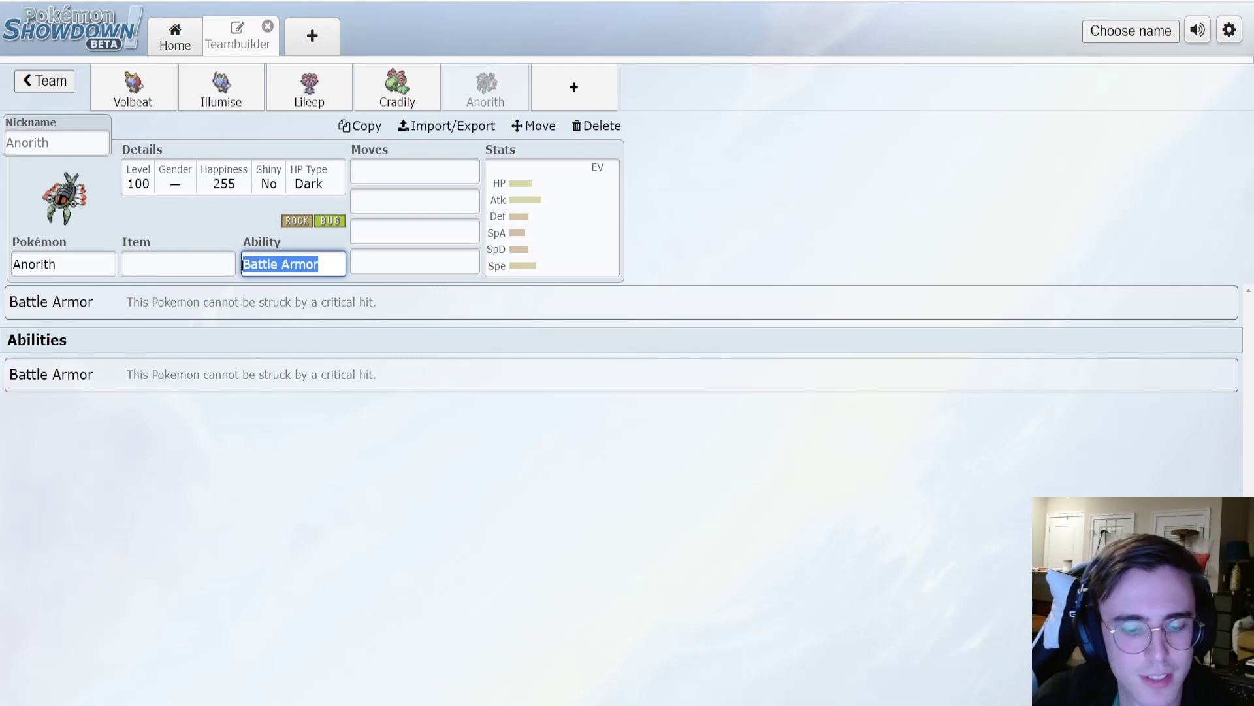
type("wat")
key("BackSpace")
key("BackSpace")
key("BackSpace")
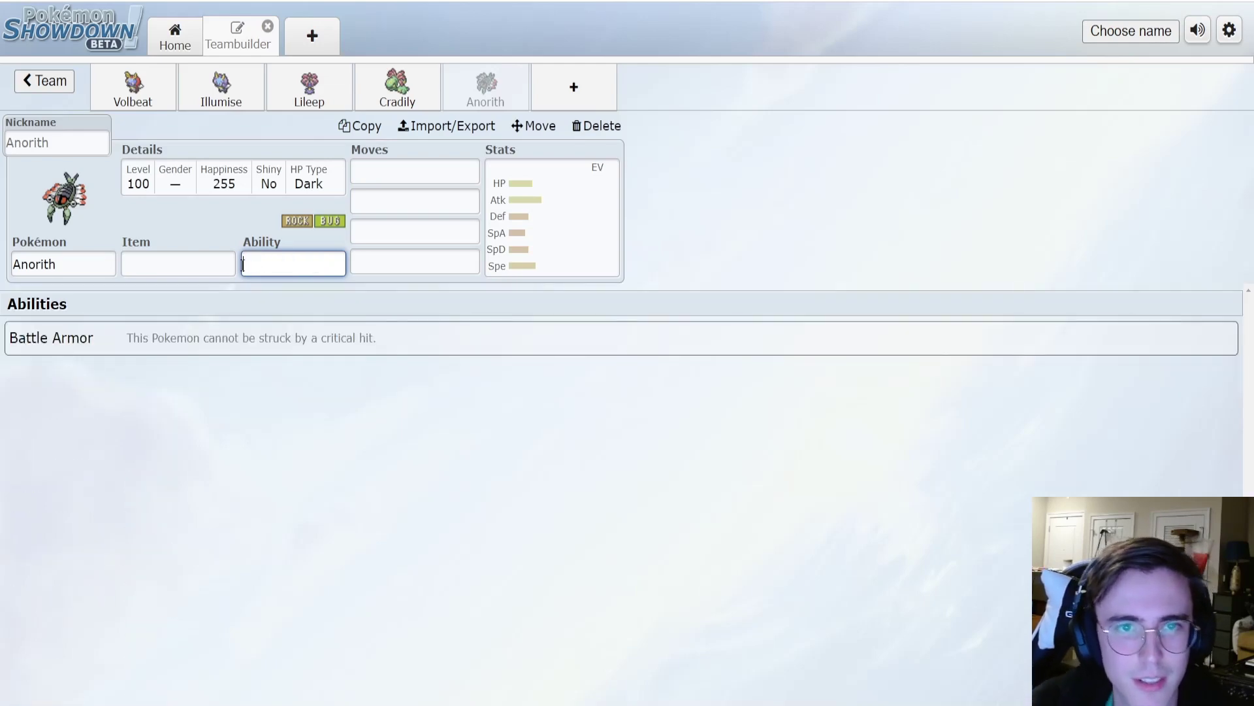
Step: Filter the Pokémon for a sixth team slot by Water Veil, add Wailord and read its ability description
left_click(607, 100)
type("water")
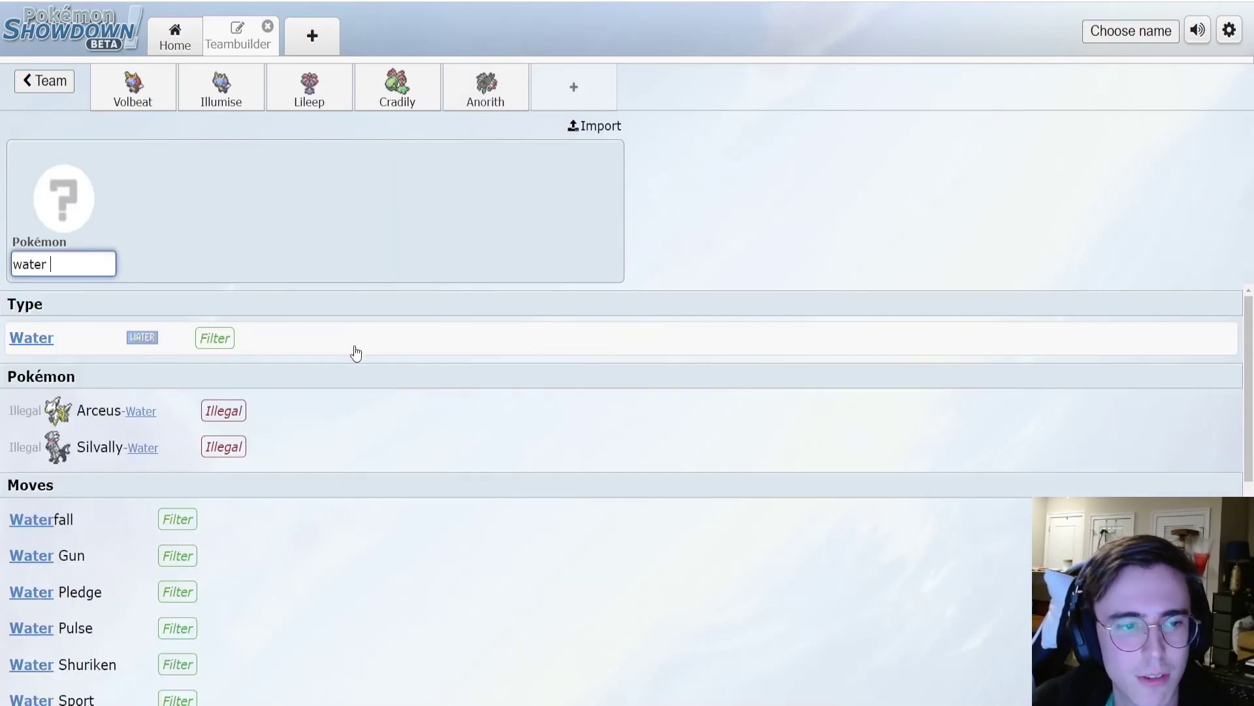
type(" v")
key("Return")
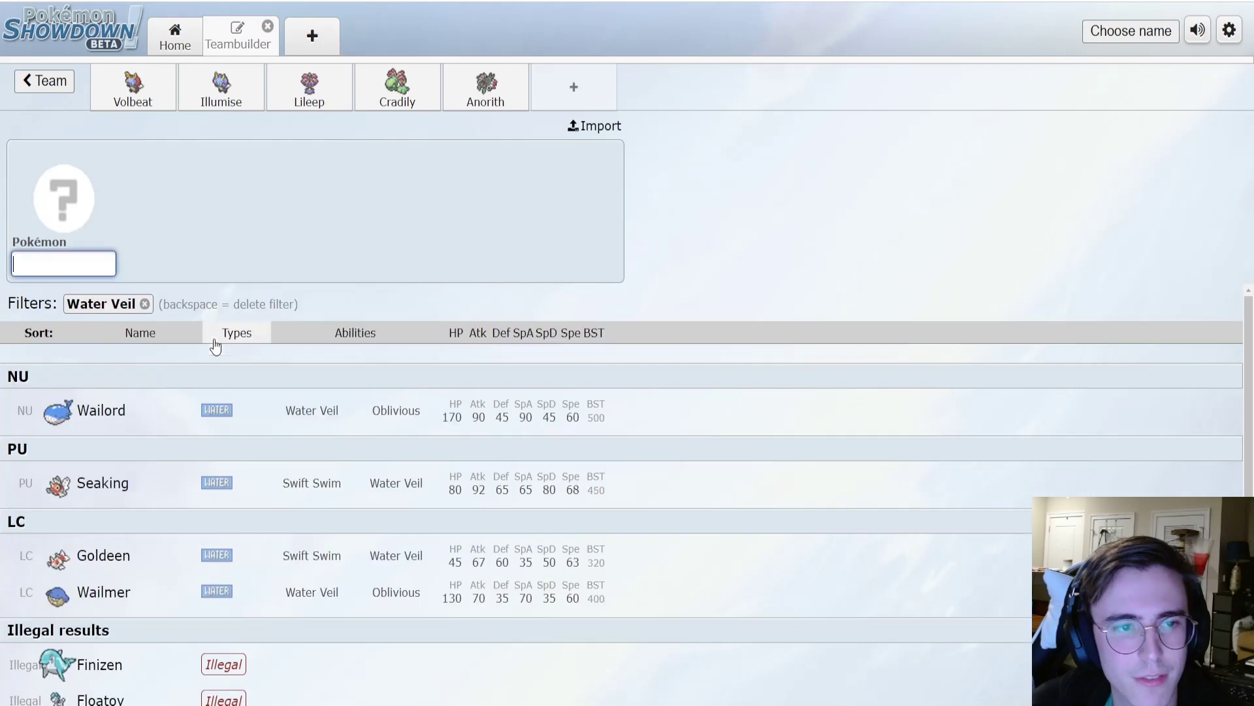
left_click(177, 414)
left_click(290, 264)
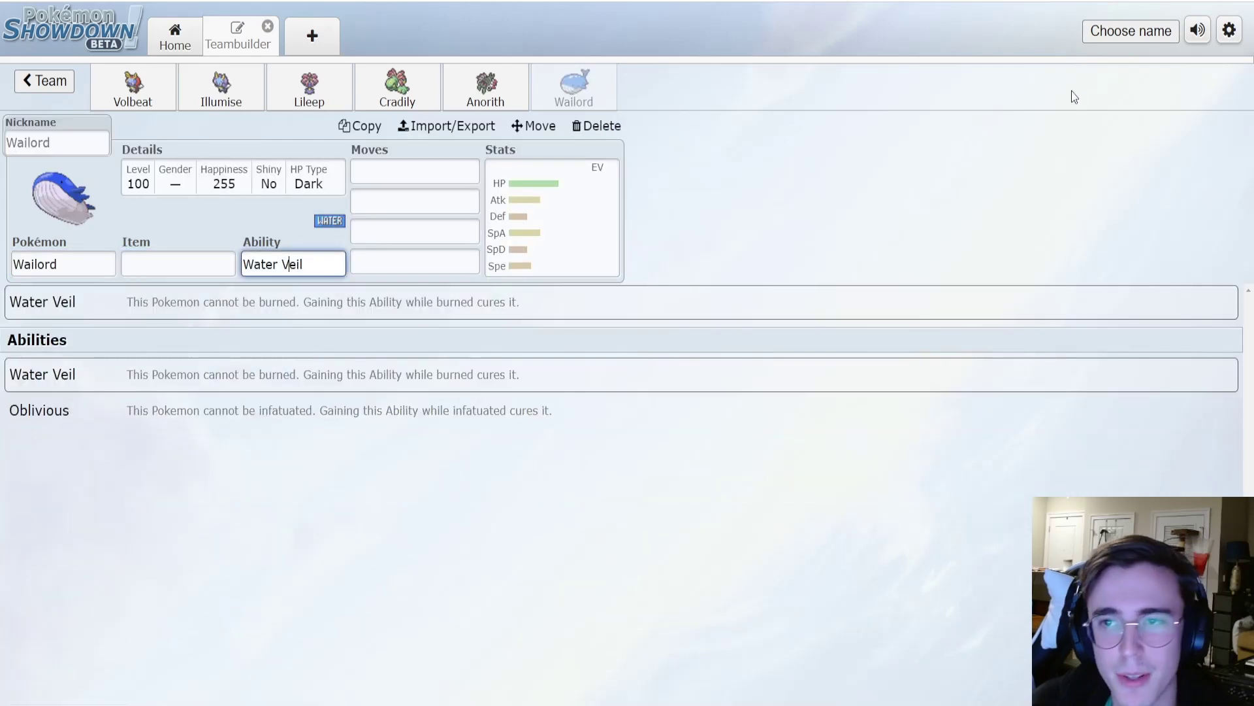
Step: Delete Wailord from the team and switch back to the Pokemon Editor to review Anorith's entry
left_click(597, 125)
mouse_move(762, 705)
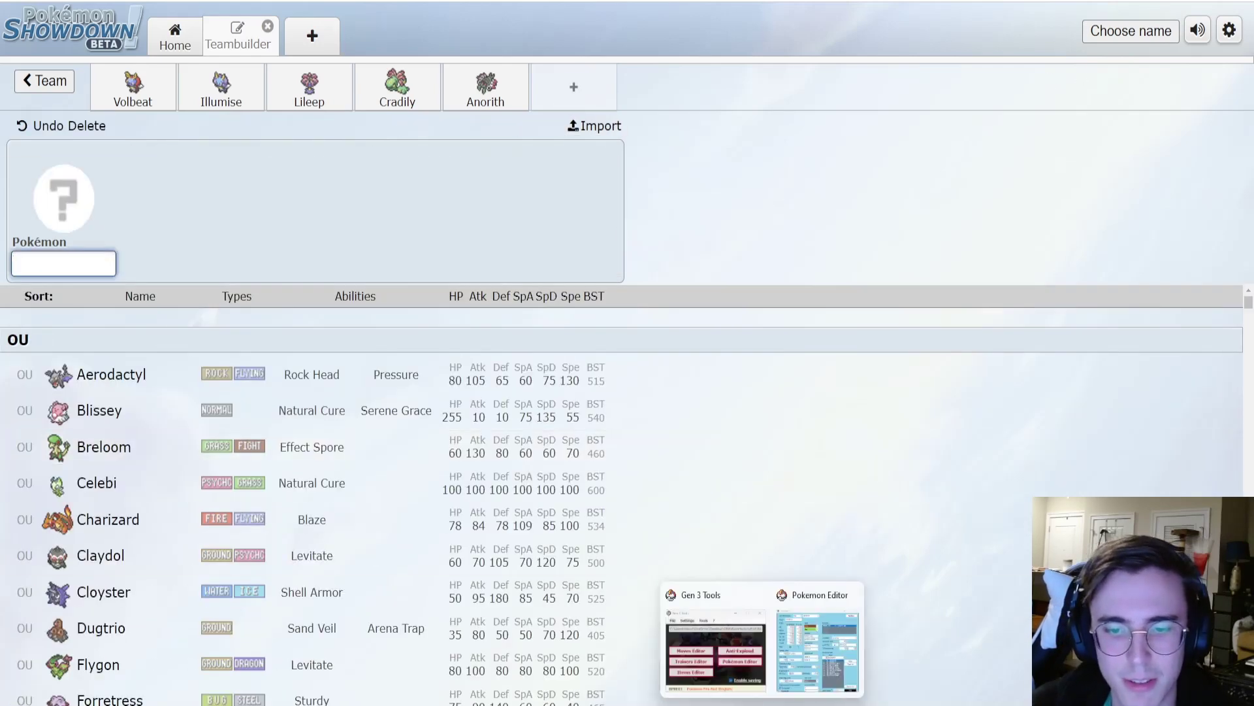
left_click(826, 611)
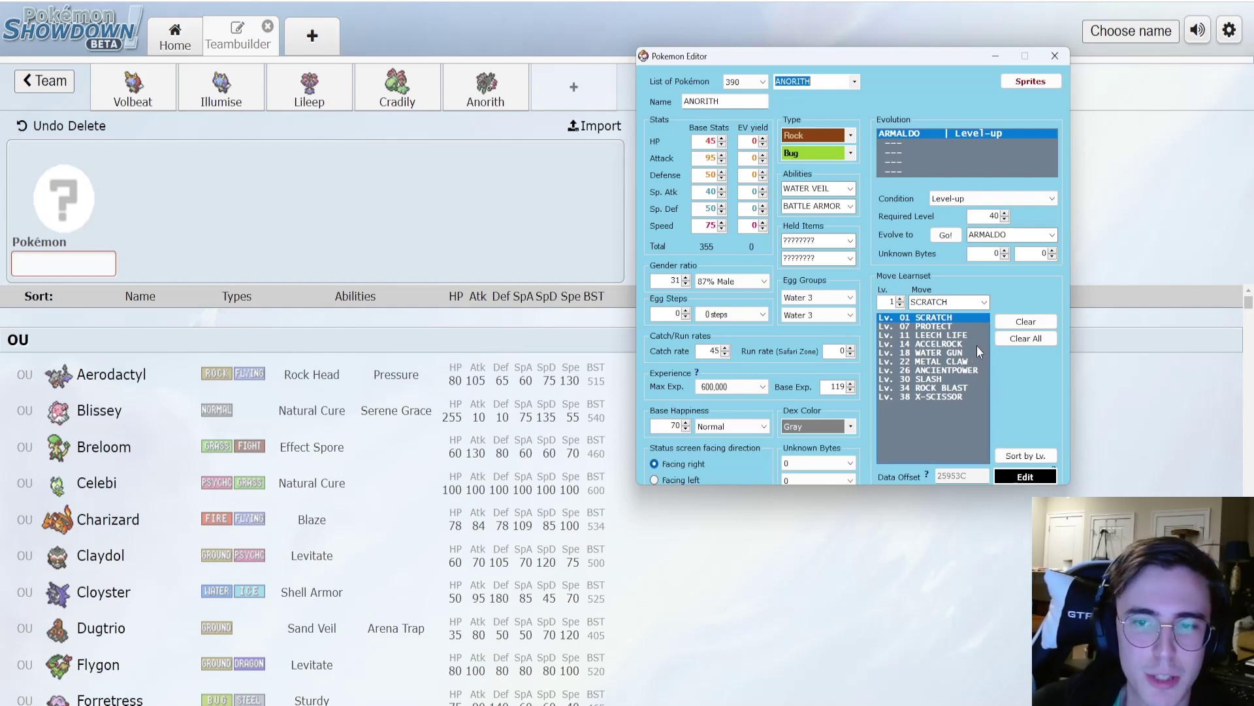
Step: Load Armaldo's entry in the Pokemon Editor and add Armaldo to the Showdown team
left_click(856, 82)
left_click(823, 171)
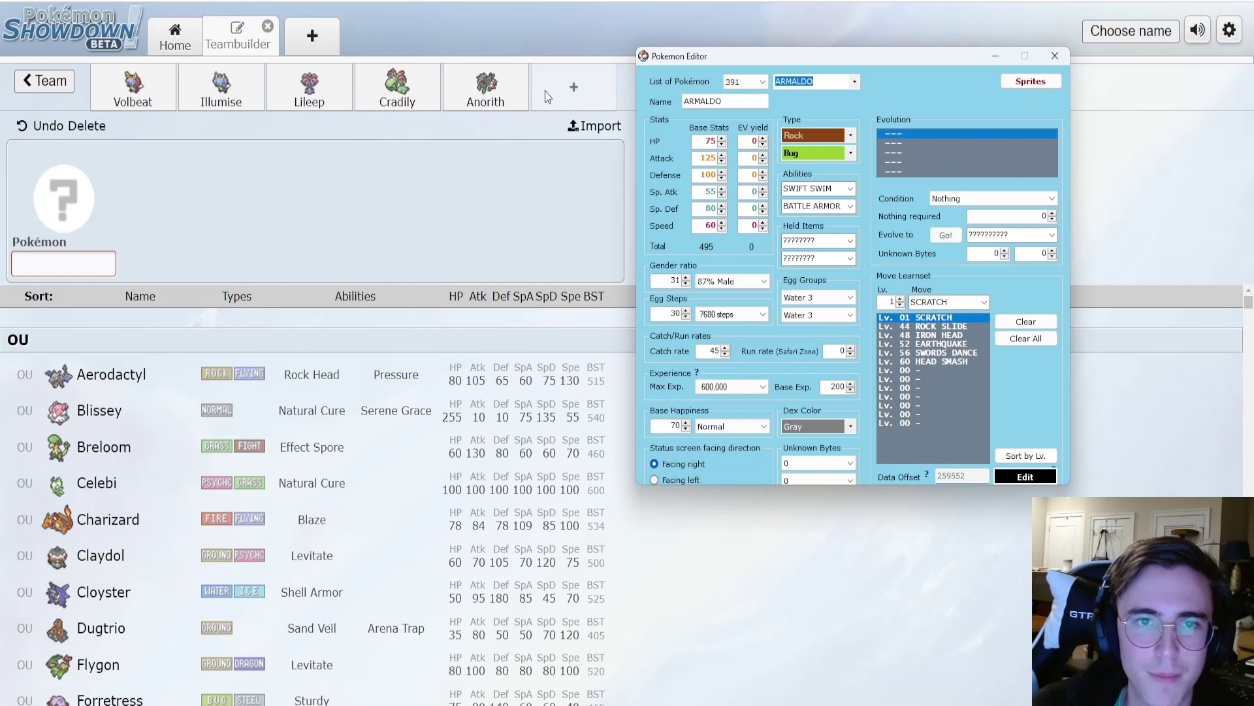
left_click(101, 262)
type("a")
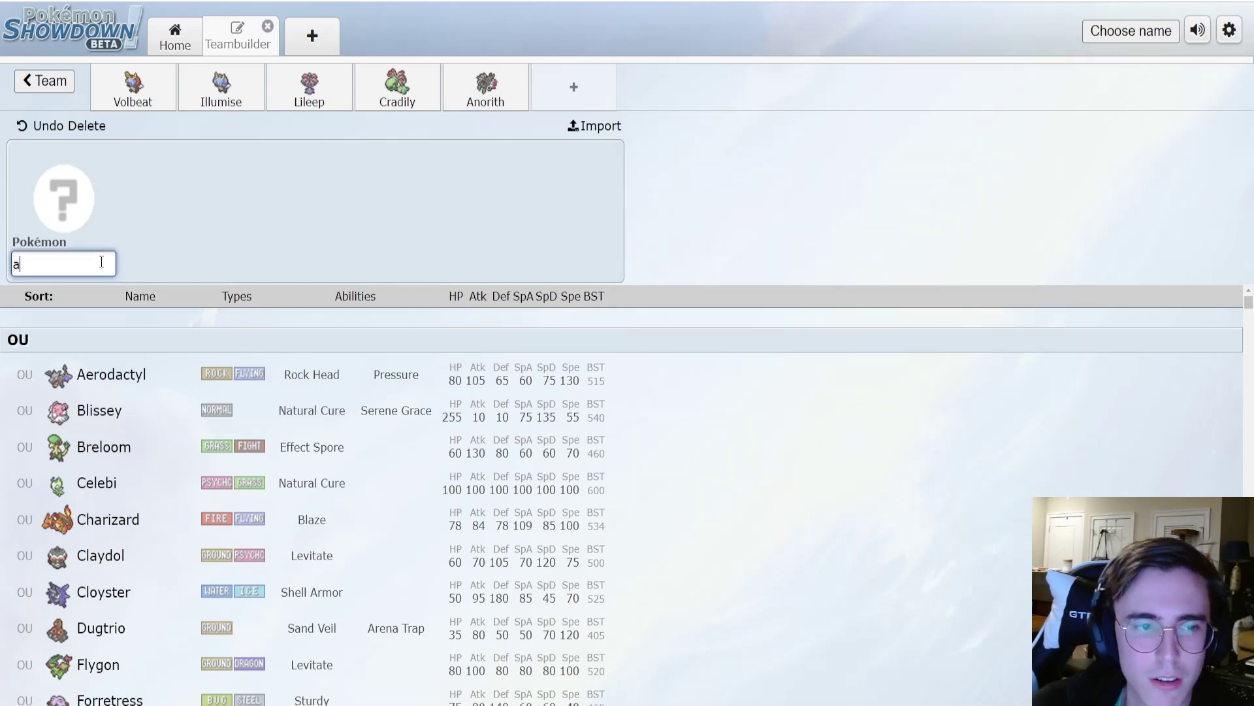
type("rm")
key("Return")
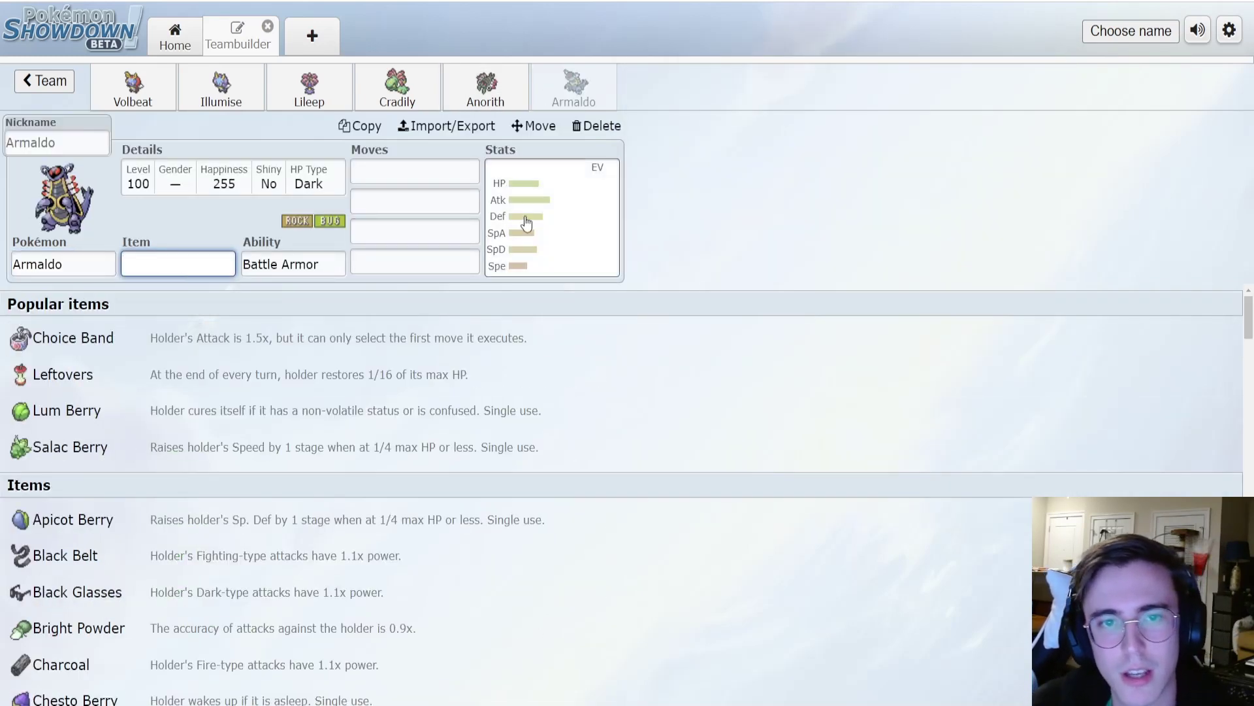
Step: Compare Armaldo's base stats in the Showdown teambuilder with its Pokemon Editor entry, and load Ralts's entry
left_click(578, 220)
left_click(803, 657)
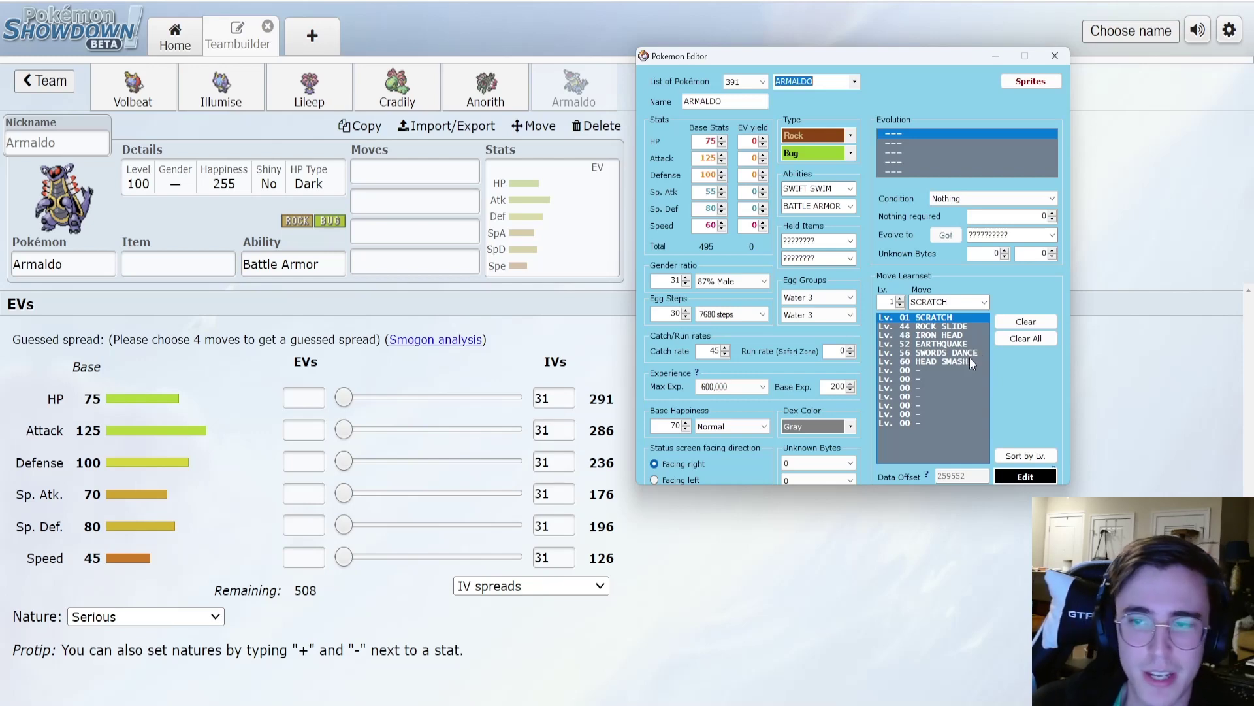
left_click(853, 83)
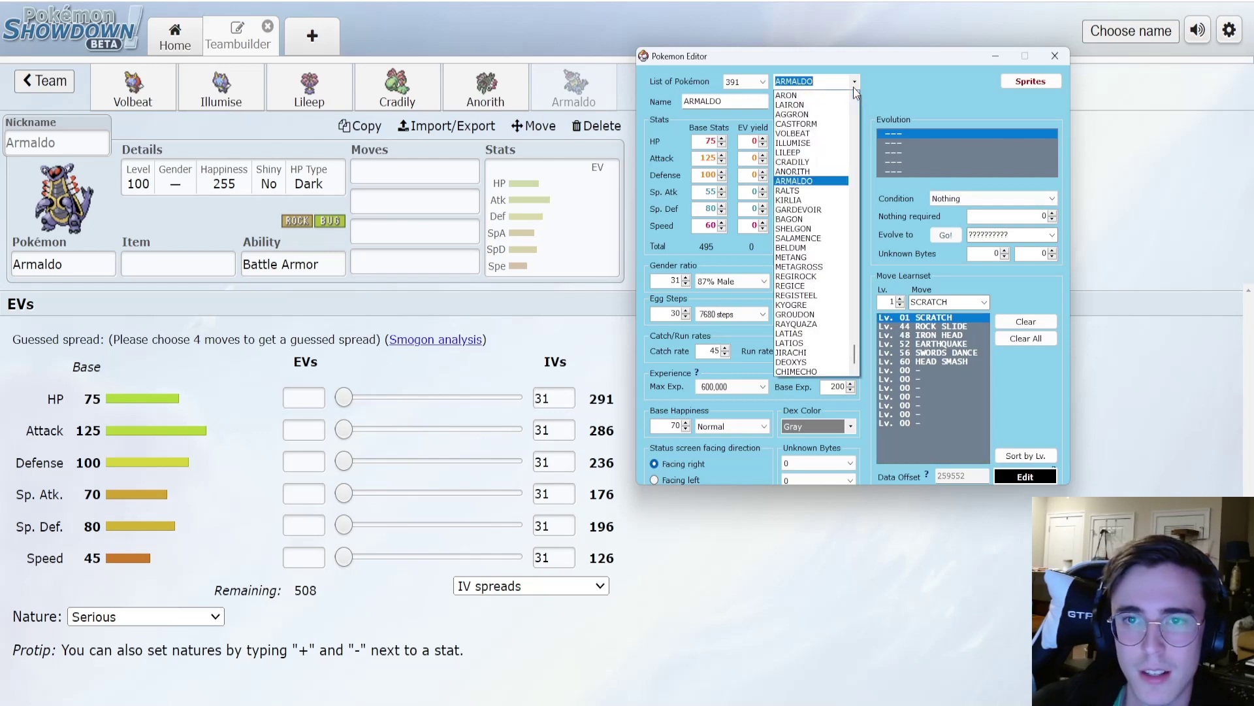
left_click(811, 191)
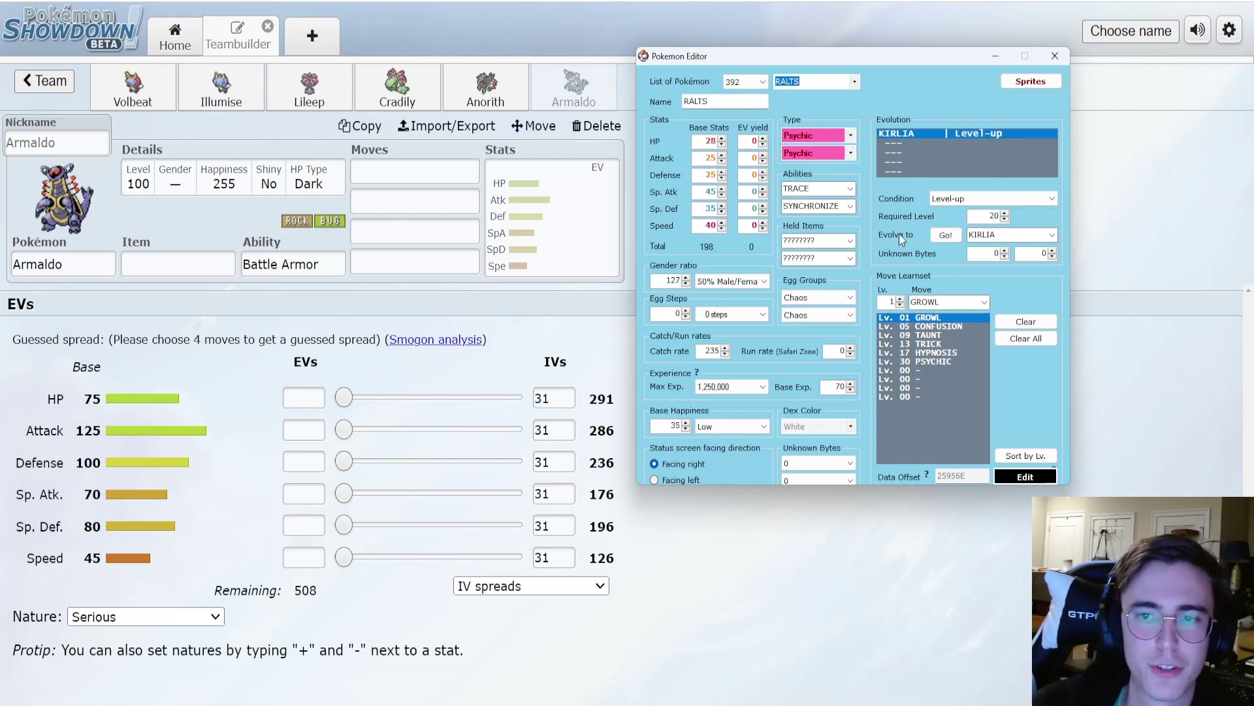
Step: Load Kirlia's entry in the Pokemon Editor to review its evolution and moves, followed by Gardevoir's entry
left_click(855, 82)
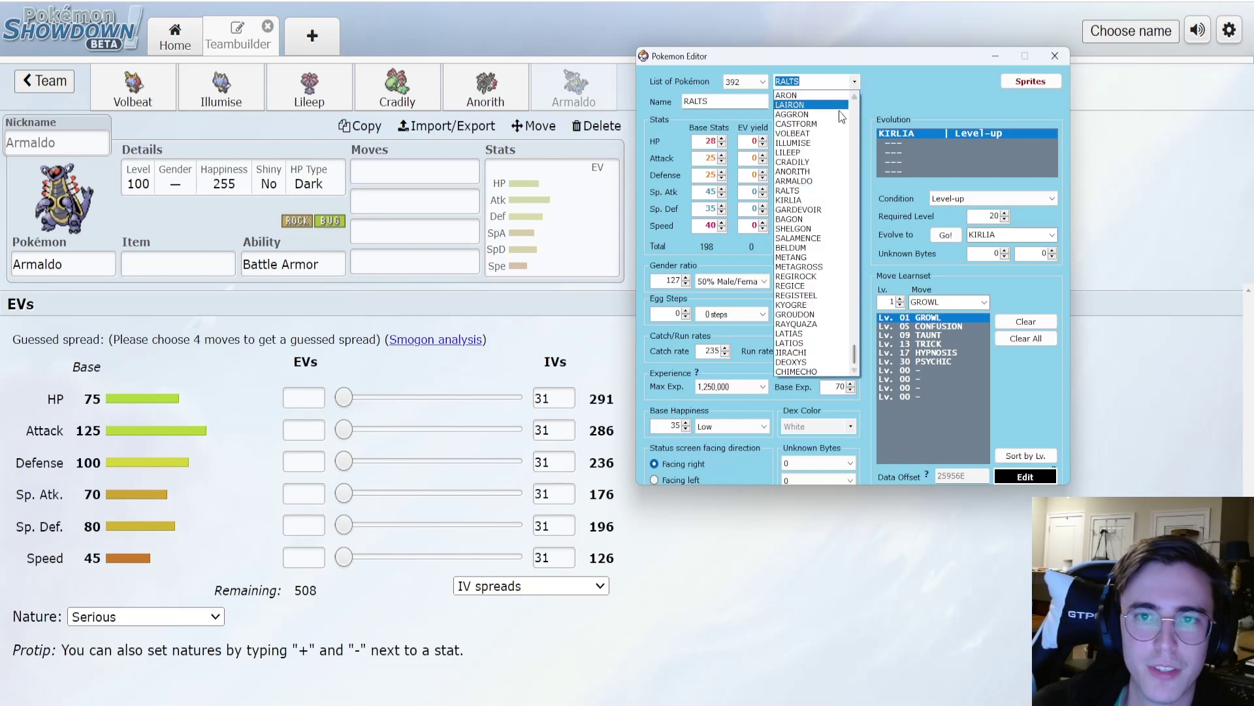
left_click(834, 202)
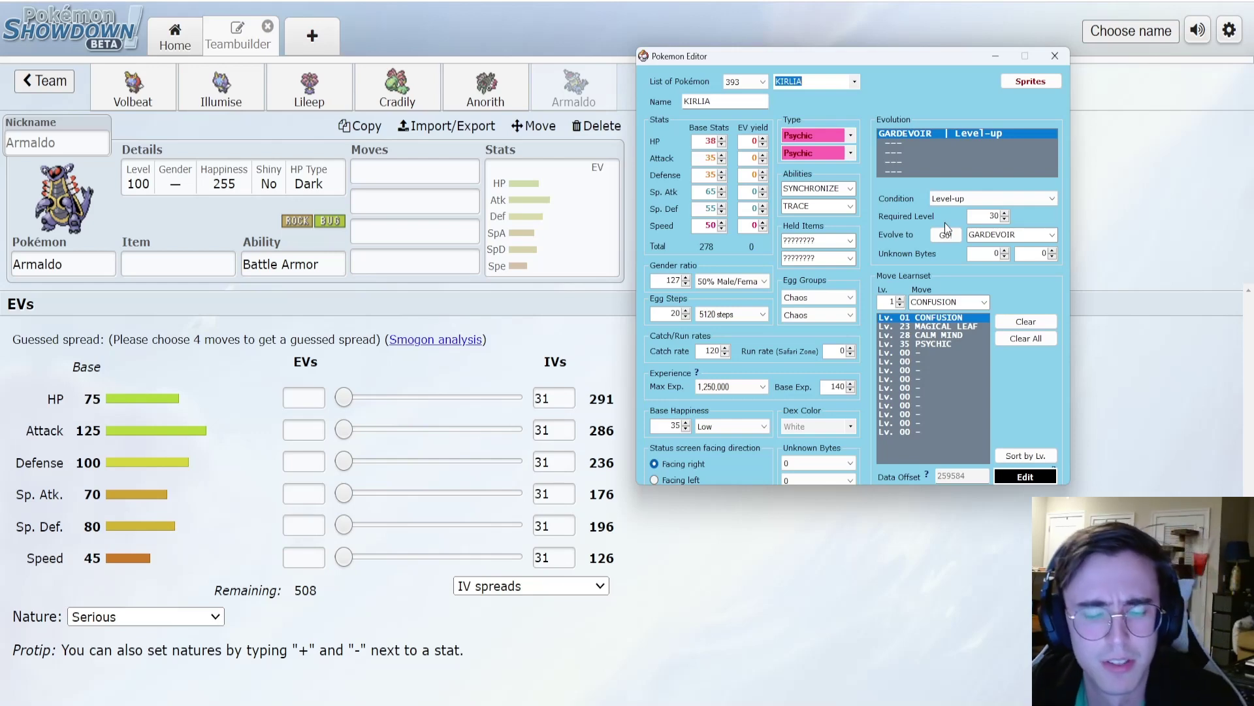
left_click(820, 81)
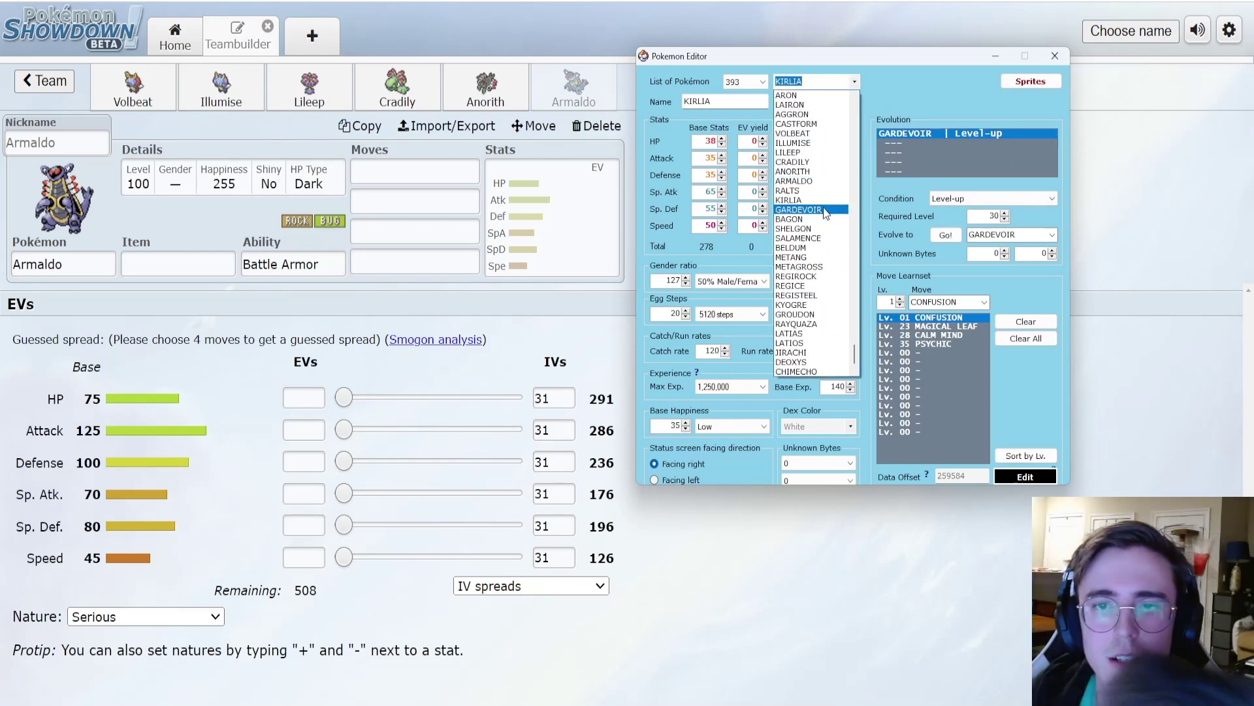
left_click(829, 209)
Step: Switch to the Showdown teambuilder and delete Volbeat, Illumise, Lileep and Cradily from the team
left_click(132, 88)
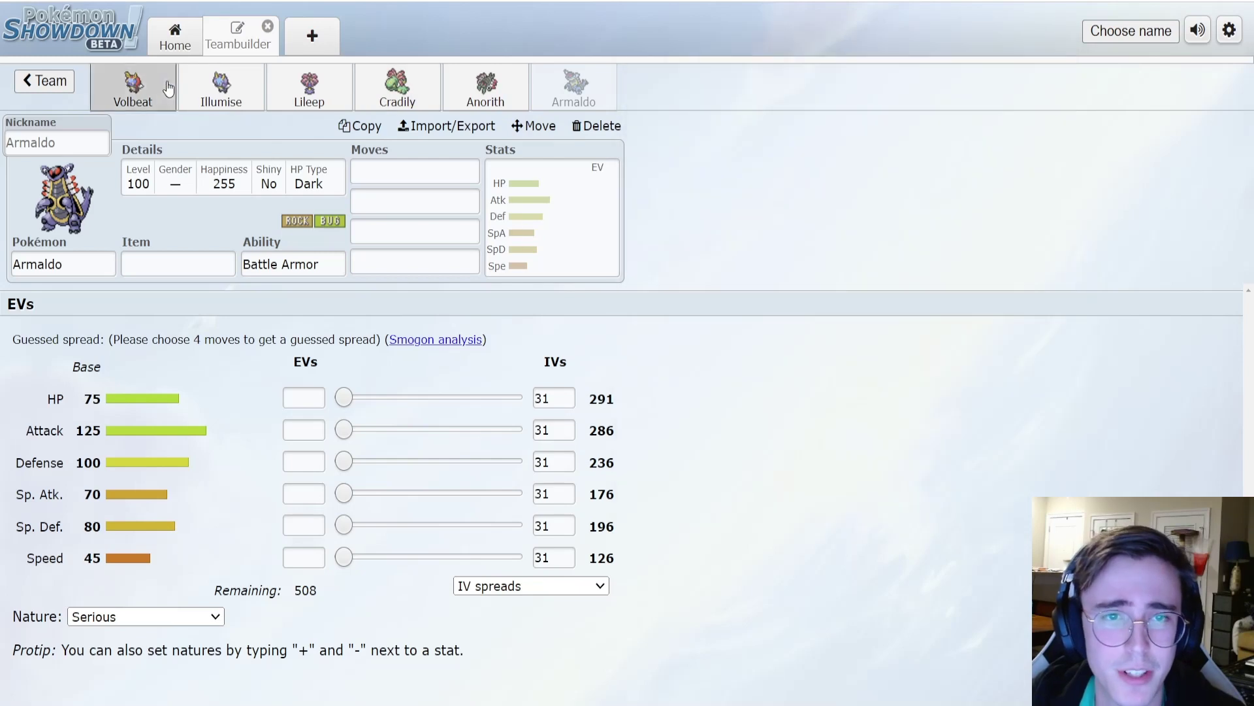
left_click(597, 125)
left_click(596, 126)
left_click(132, 88)
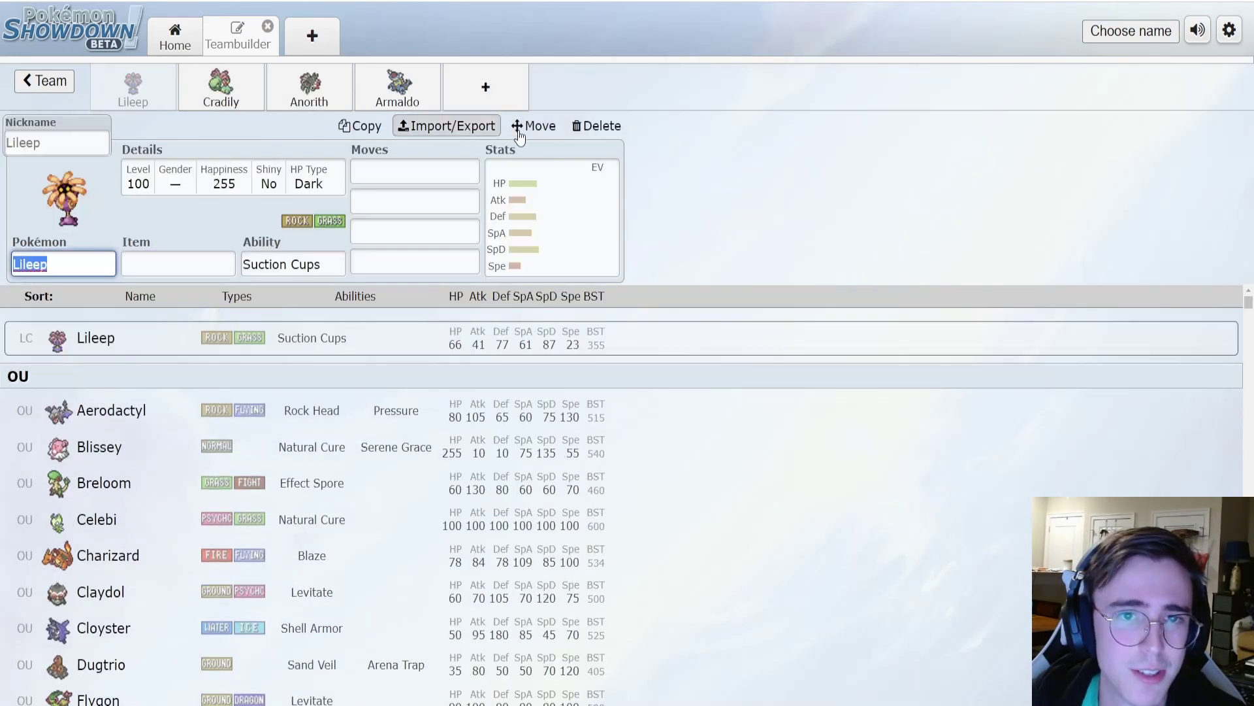
left_click(597, 126)
left_click(141, 89)
left_click(597, 126)
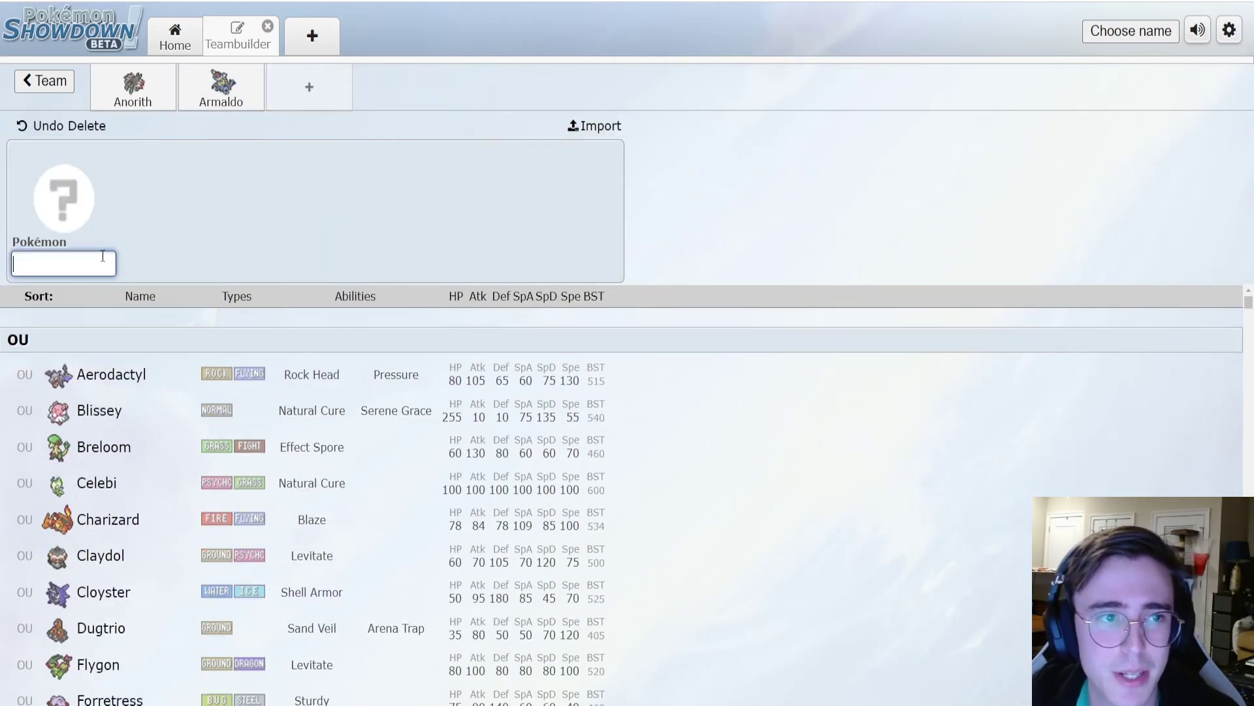
Step: Add Gardevoir to the Showdown team and show its base stats alongside its Pokemon Editor entry
type("gard")
key("Return")
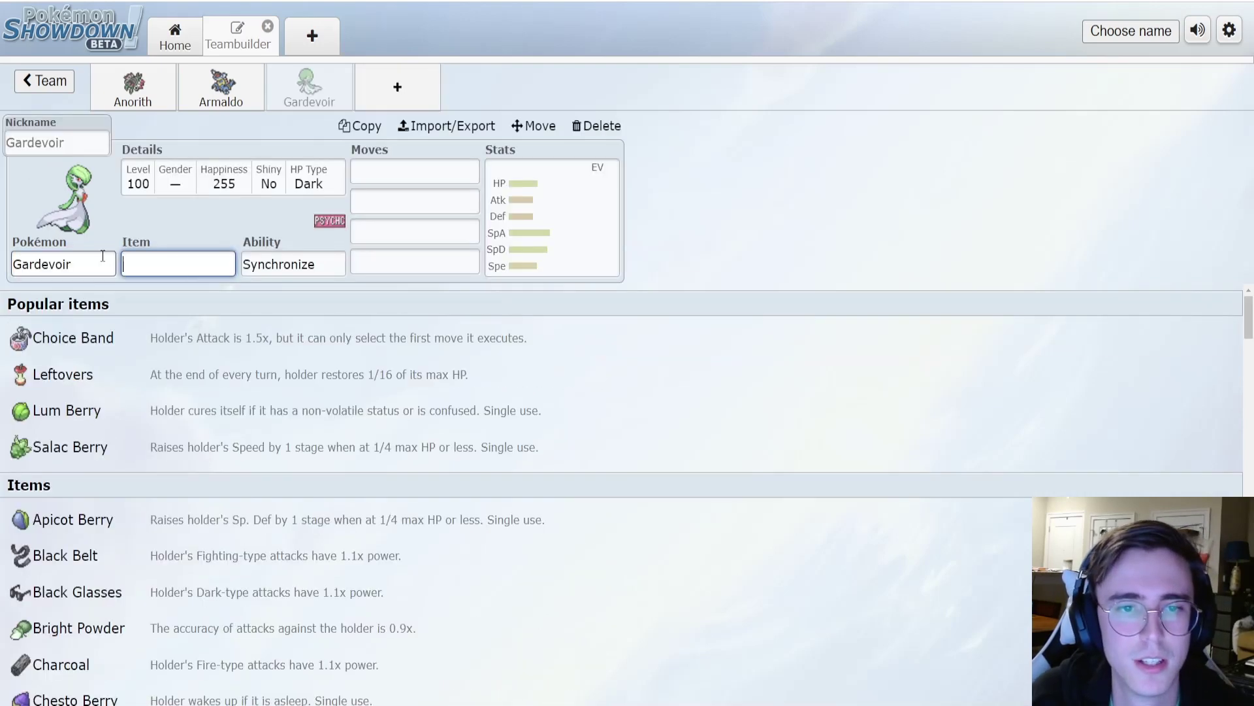
left_click(579, 225)
mouse_move(762, 704)
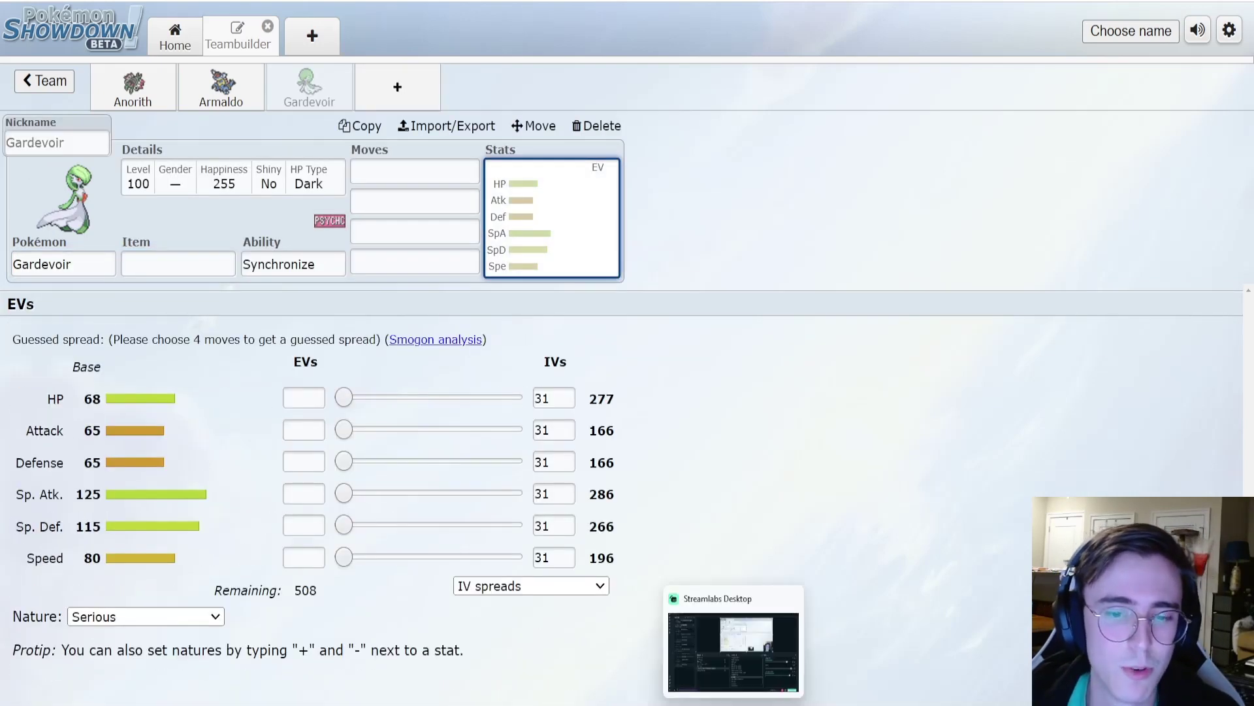
left_click(812, 661)
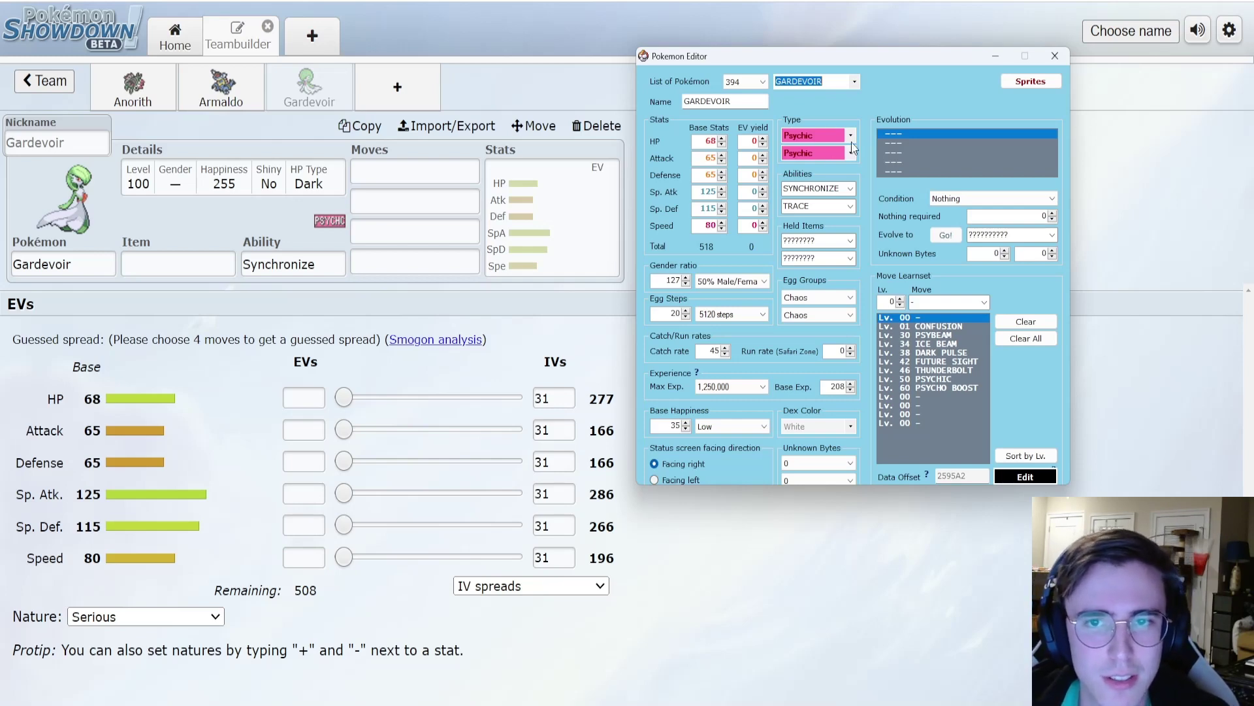
Step: Recheck Kirlia's entry in the Pokemon Editor and return to Gardevoir's entry
left_click(854, 81)
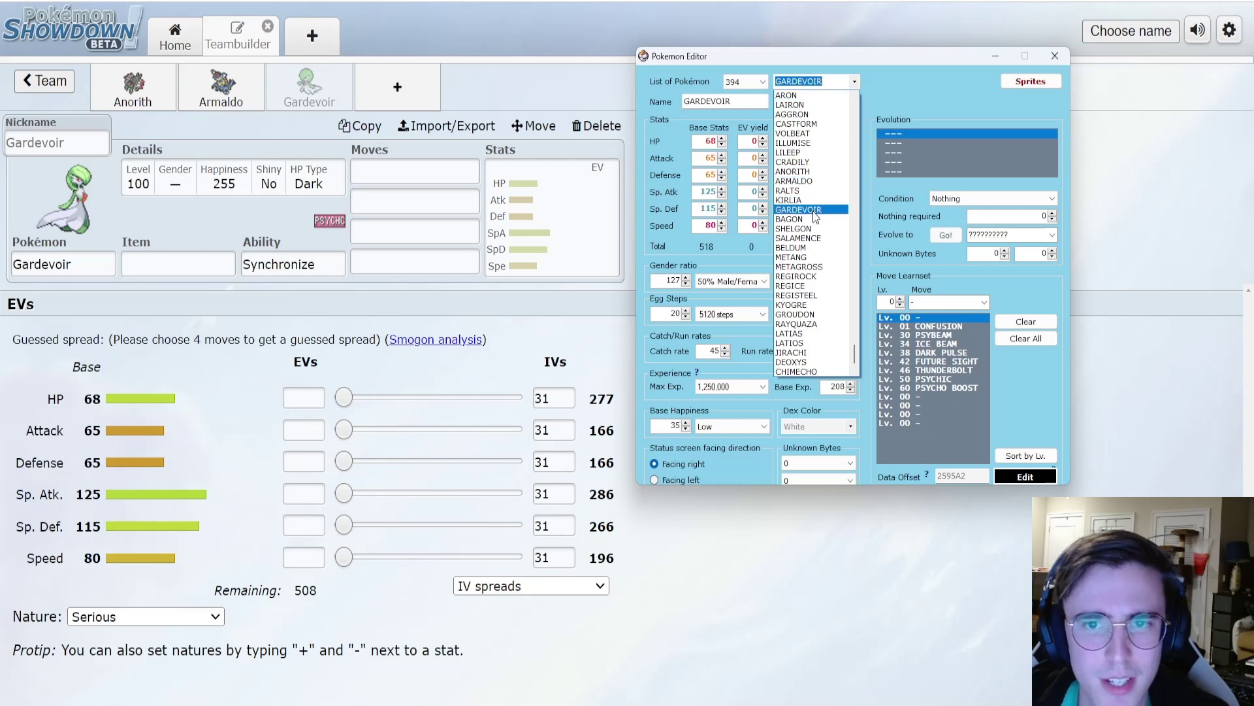
left_click(815, 200)
left_click(855, 81)
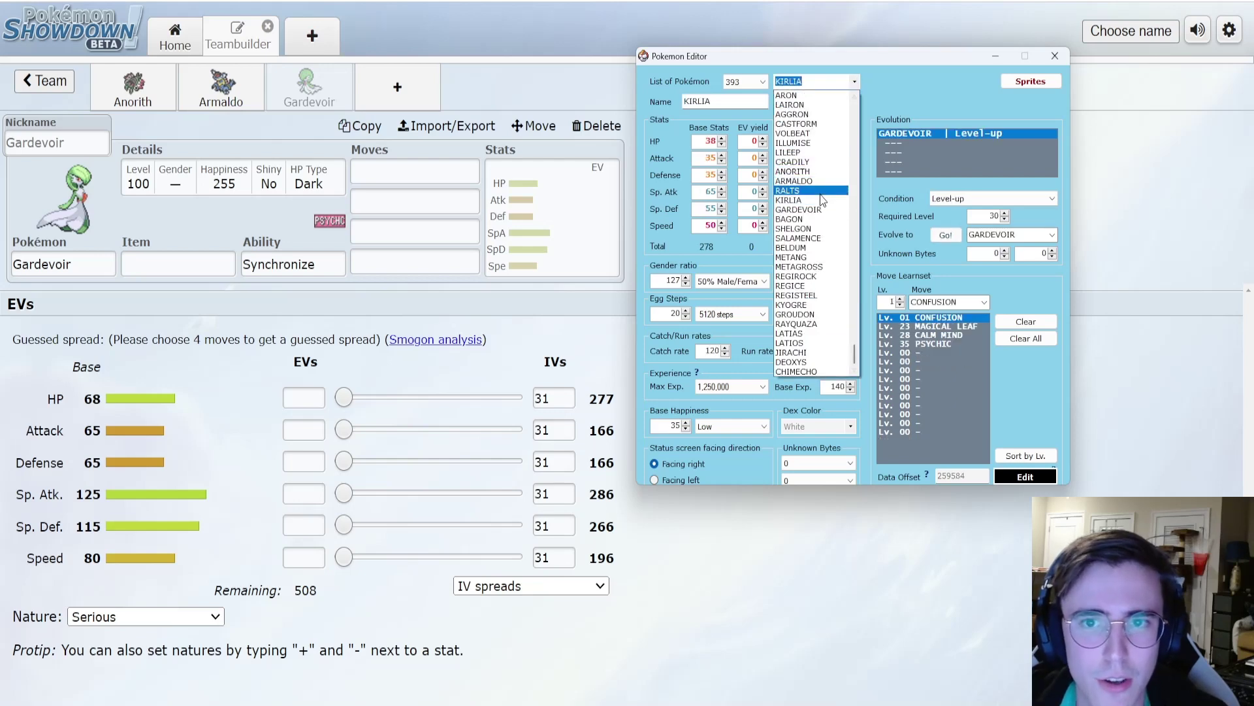
left_click(821, 207)
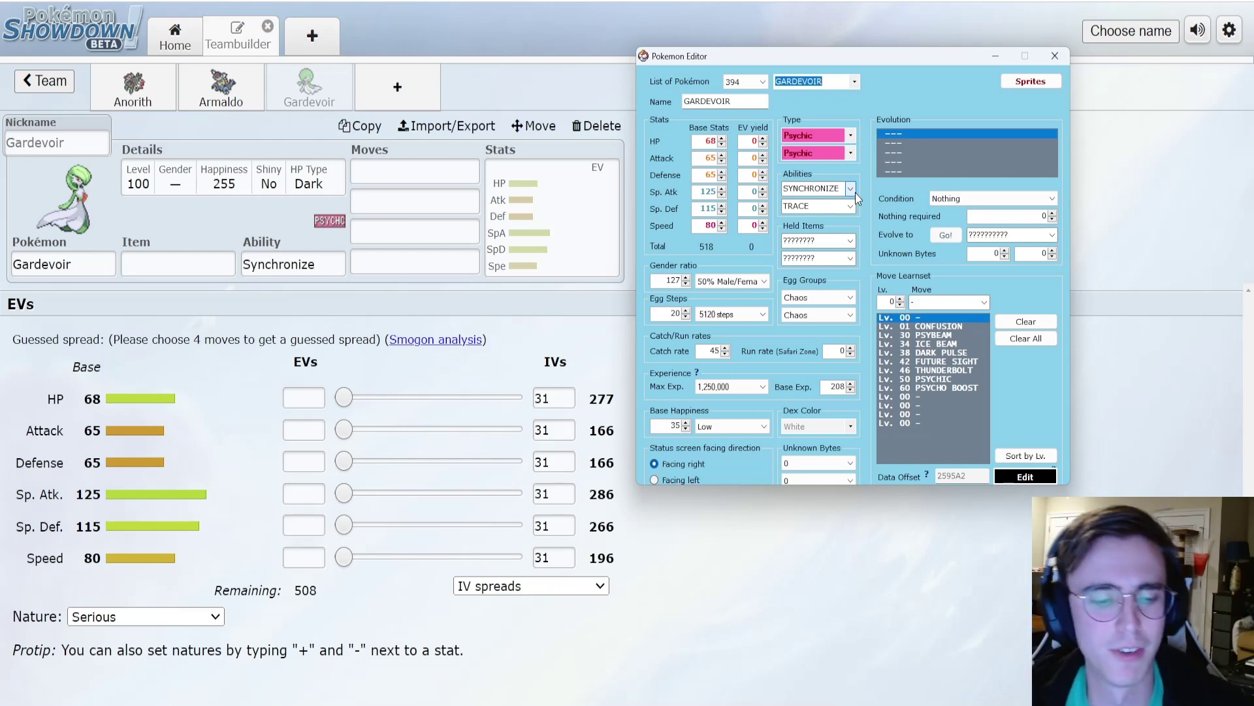
Step: Review the Bagon, Shelgon and Salamence entries one after another in the Pokemon Editor
left_click(854, 81)
left_click(810, 218)
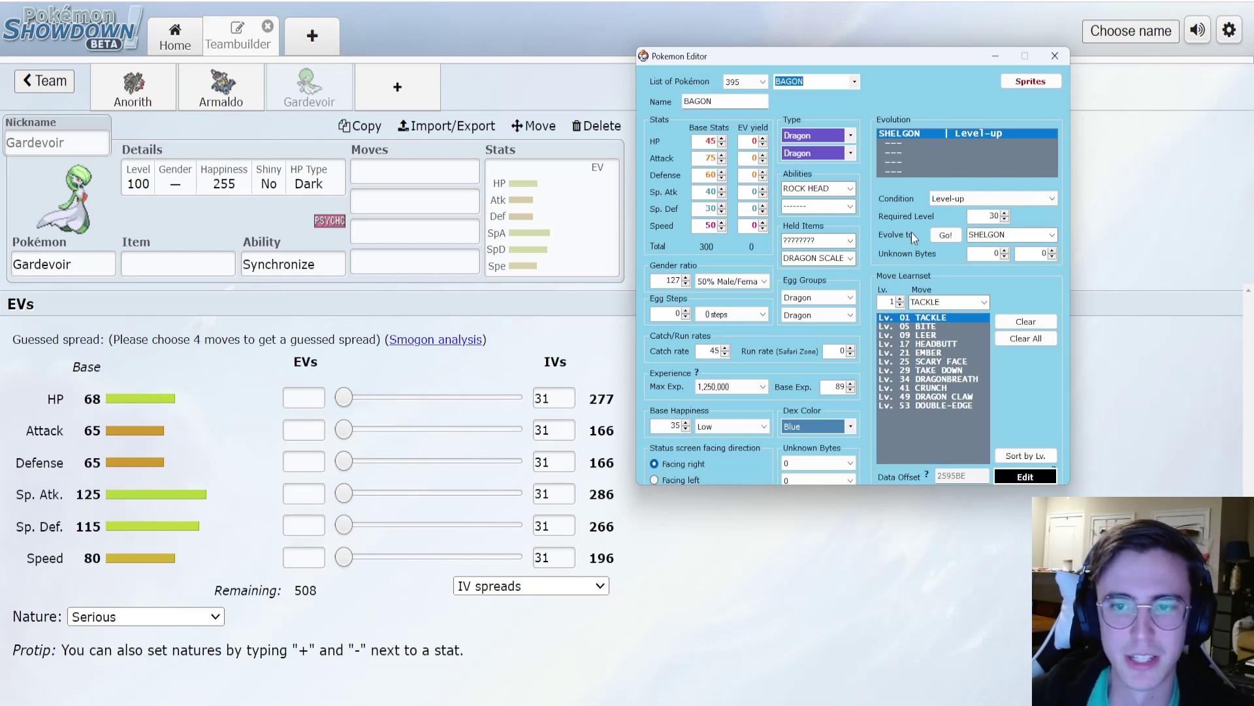
left_click(854, 81)
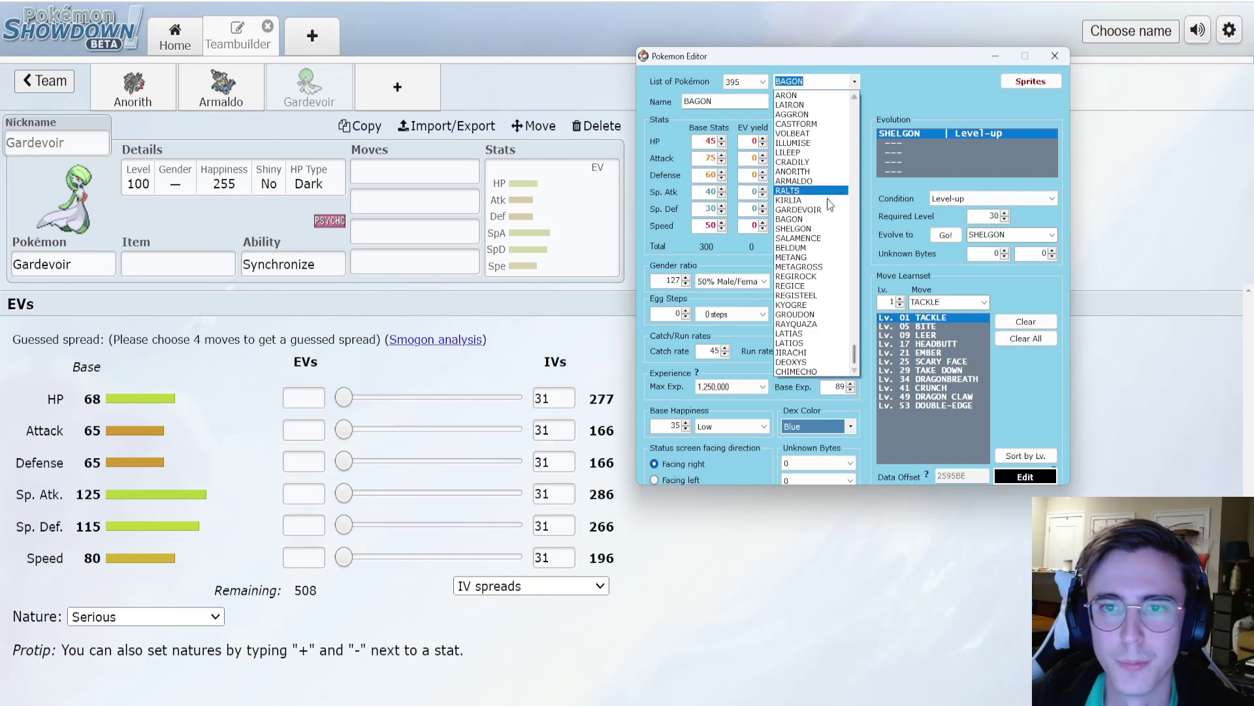
left_click(810, 225)
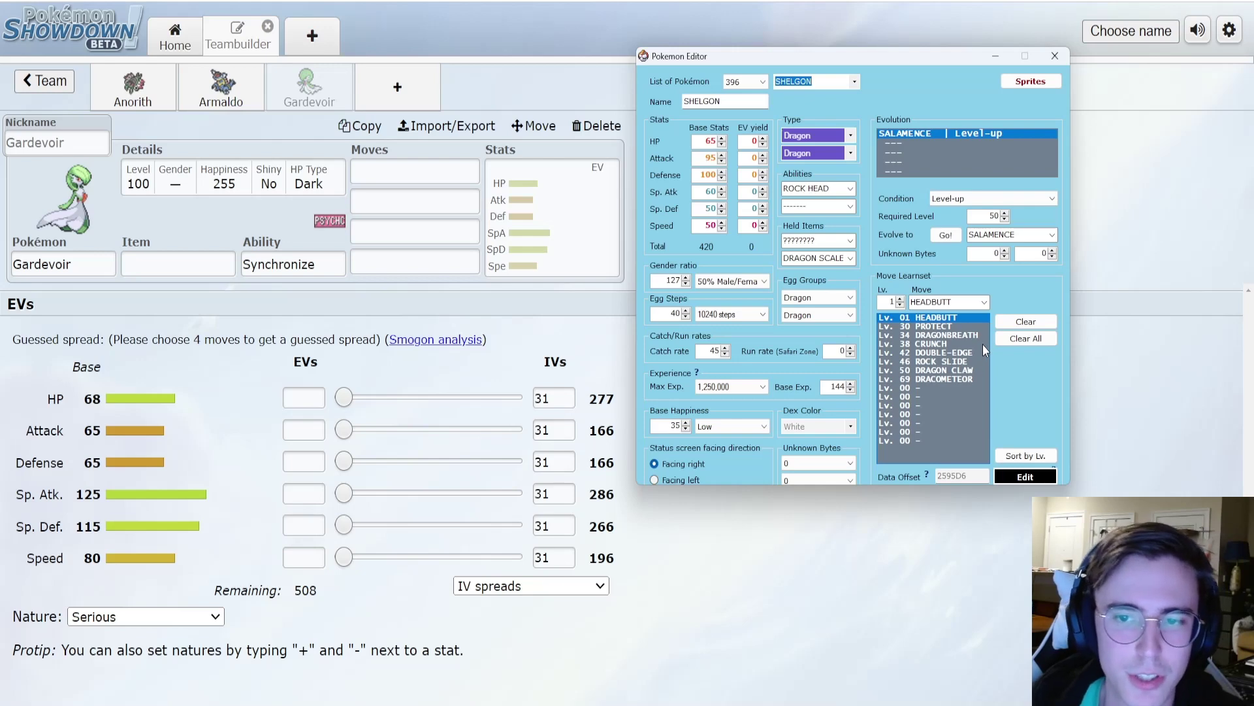
left_click(855, 82)
left_click(826, 236)
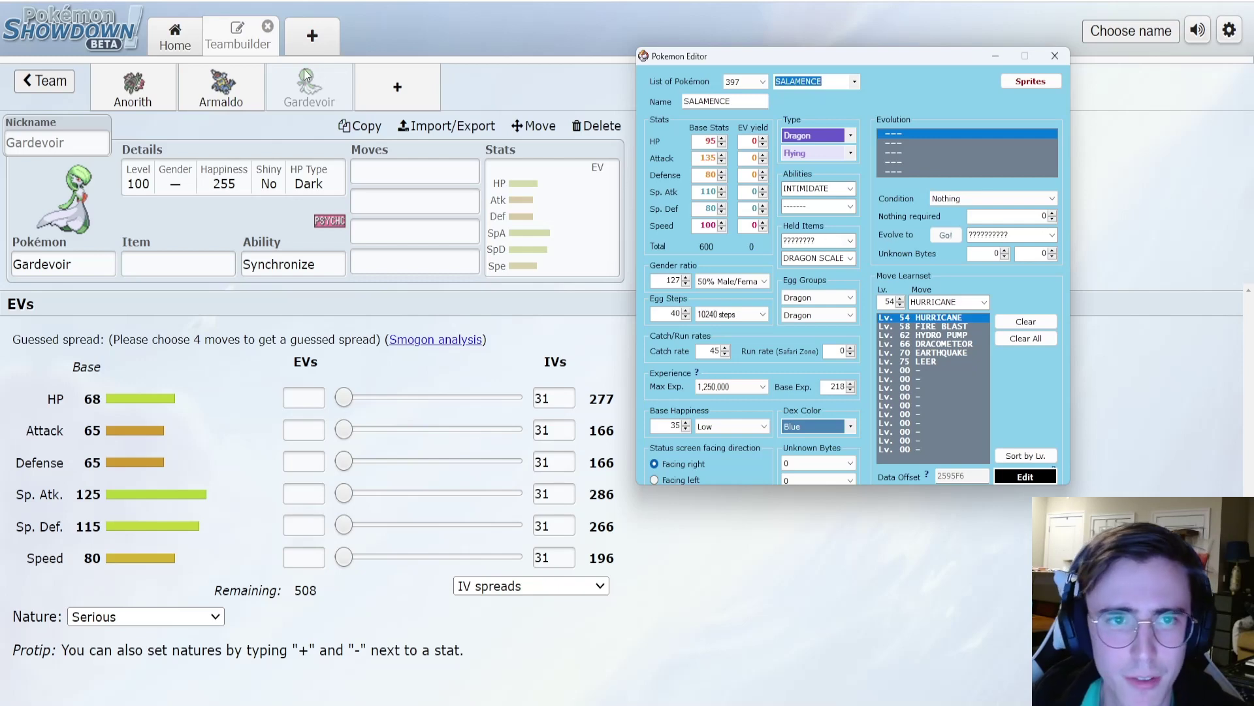
Step: Add Salamence to the Showdown team and show its base stats alongside its Pokemon Editor entry
left_click(405, 87)
type("sa")
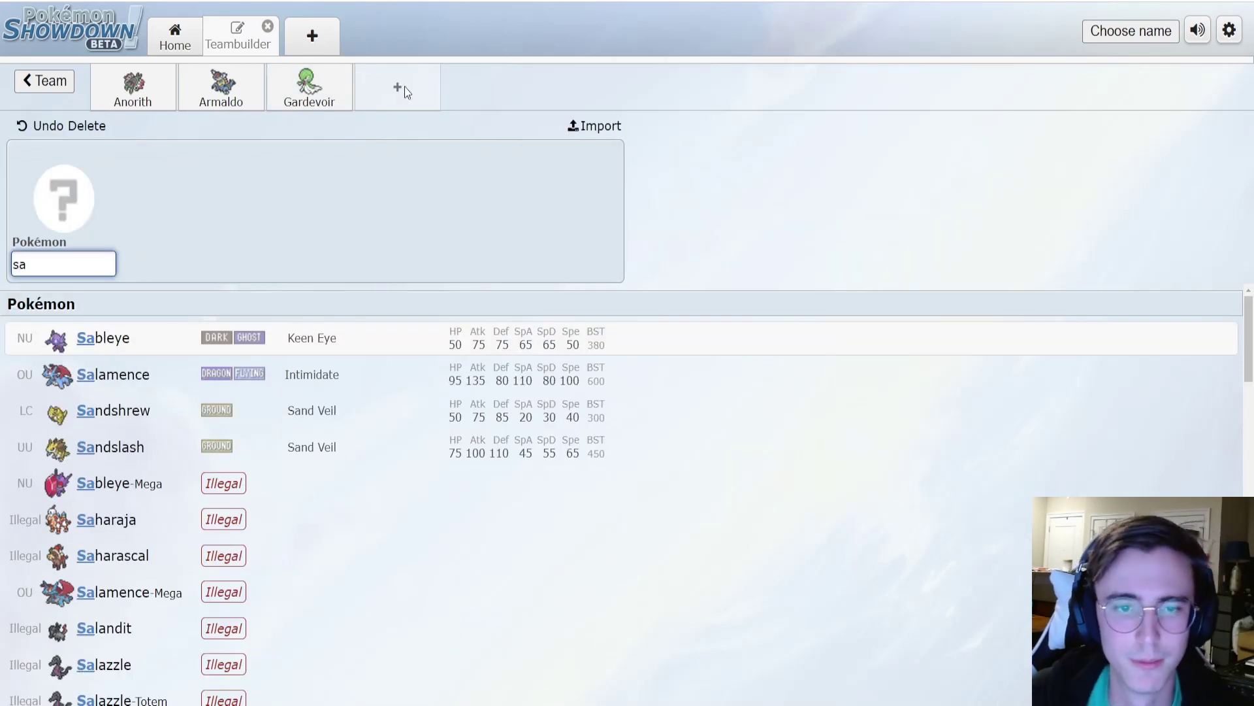
left_click(495, 373)
left_click(608, 273)
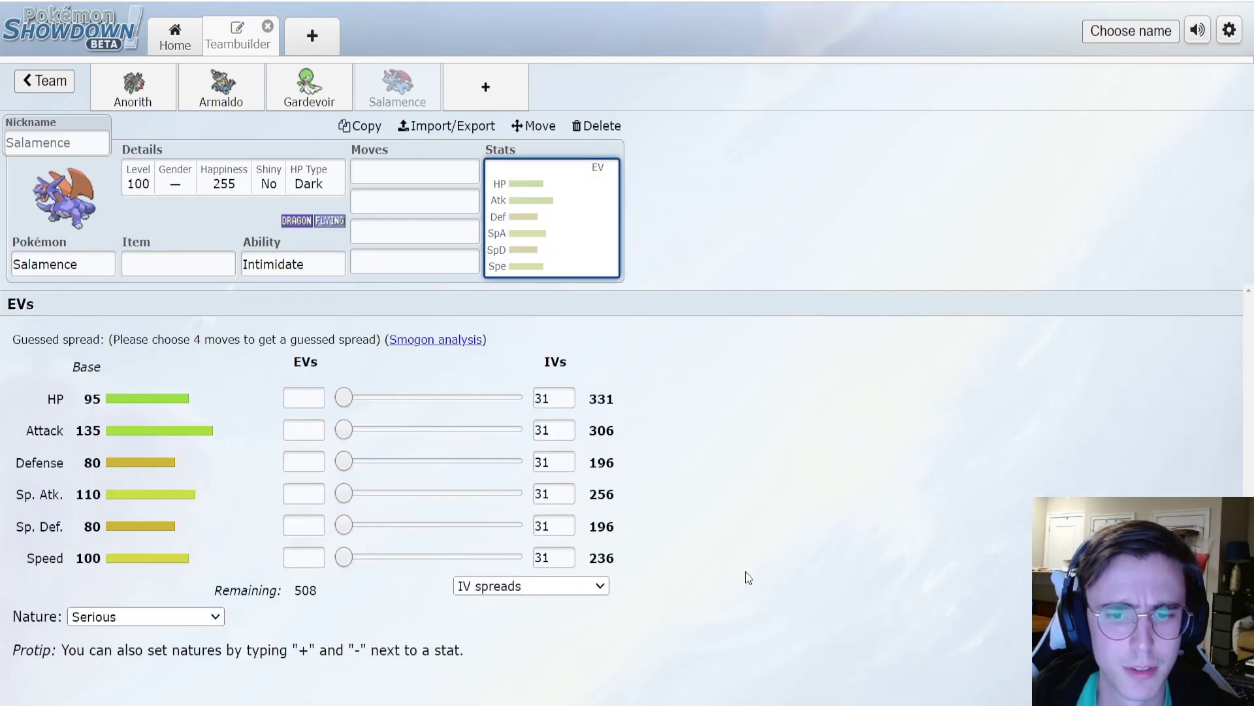
mouse_move(767, 704)
left_click(831, 637)
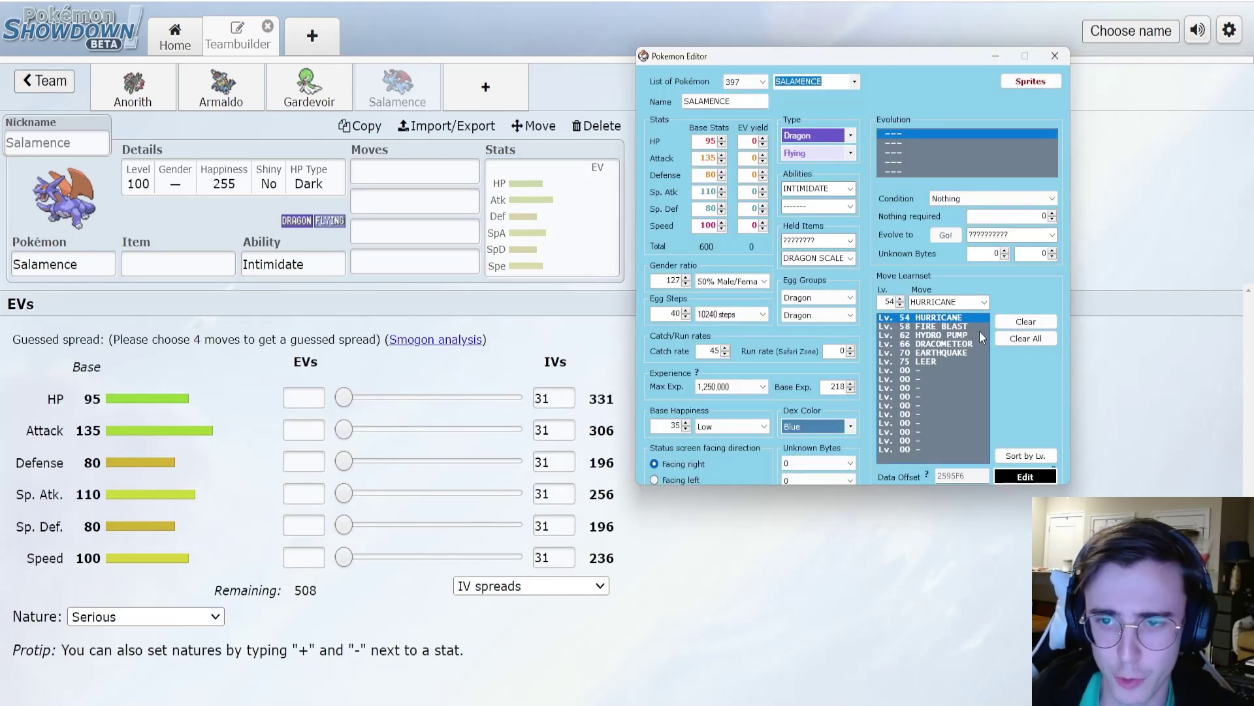
Step: Clear the level 75 Leer move from Salamence's learnset
left_click(937, 360)
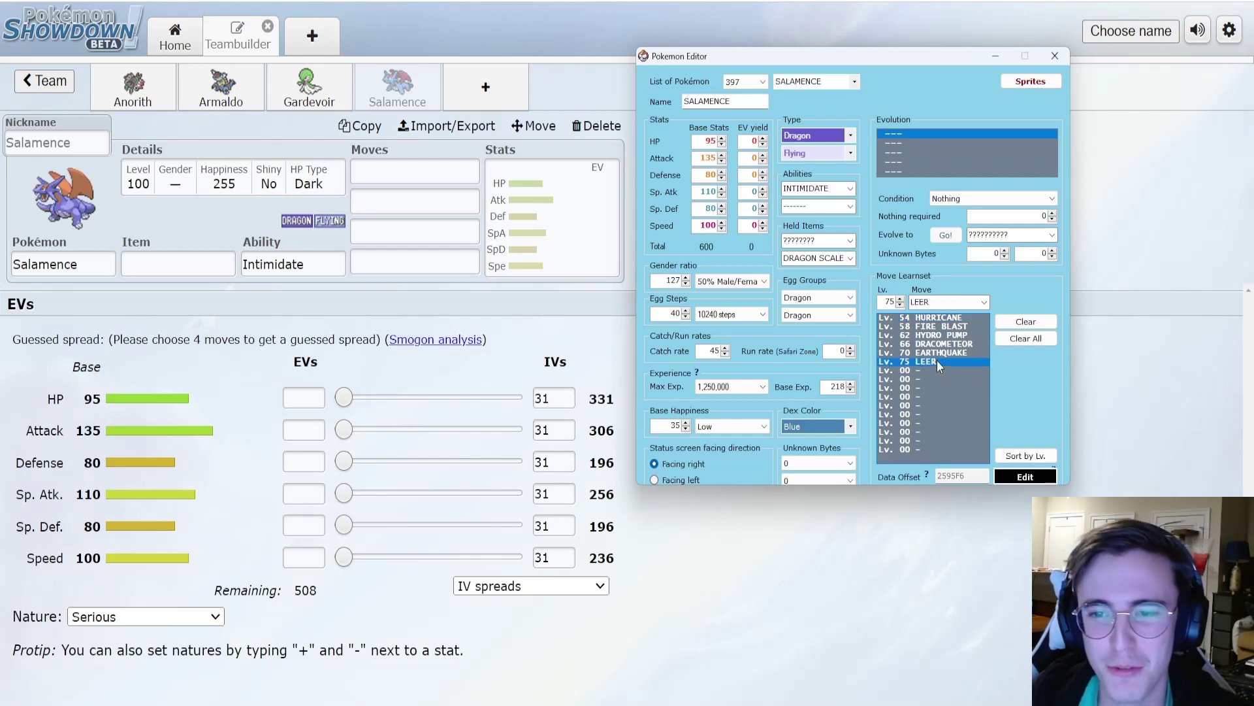
left_click(1029, 325)
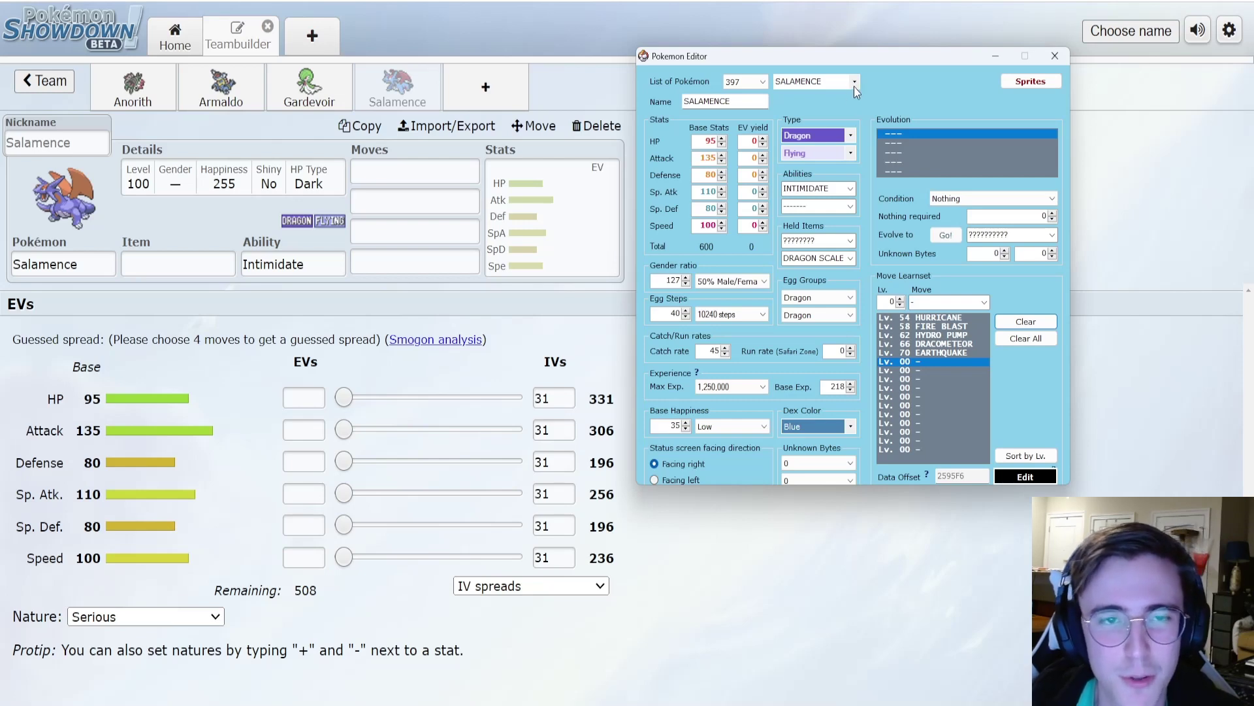
Step: Review the Beldum, Metang and Metagross entries one after another in the Pokemon Editor
left_click(853, 83)
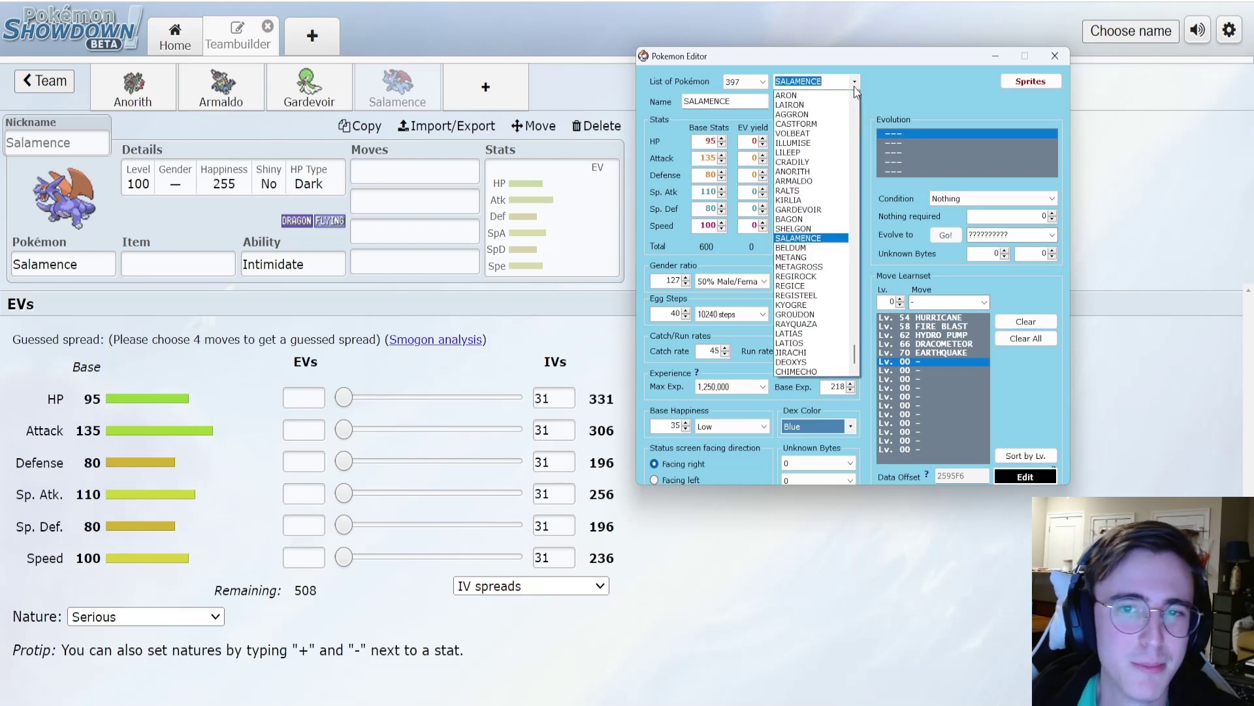
left_click(804, 251)
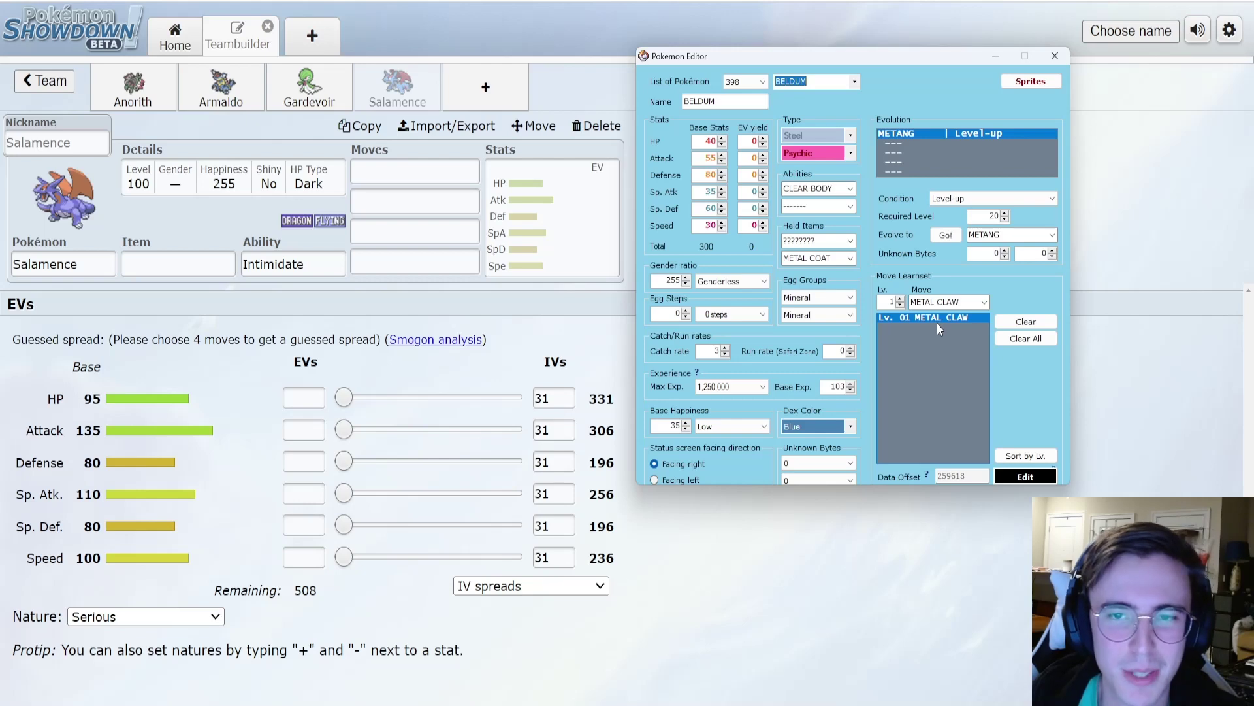
left_click(856, 82)
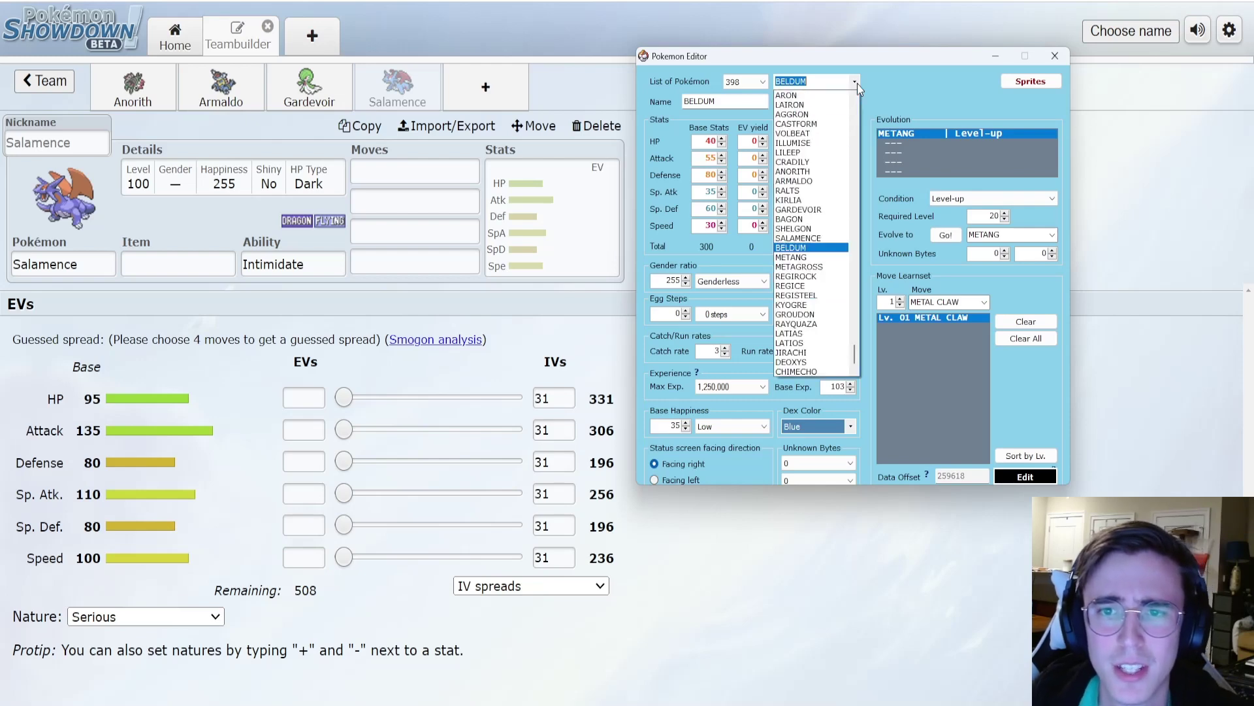
left_click(818, 259)
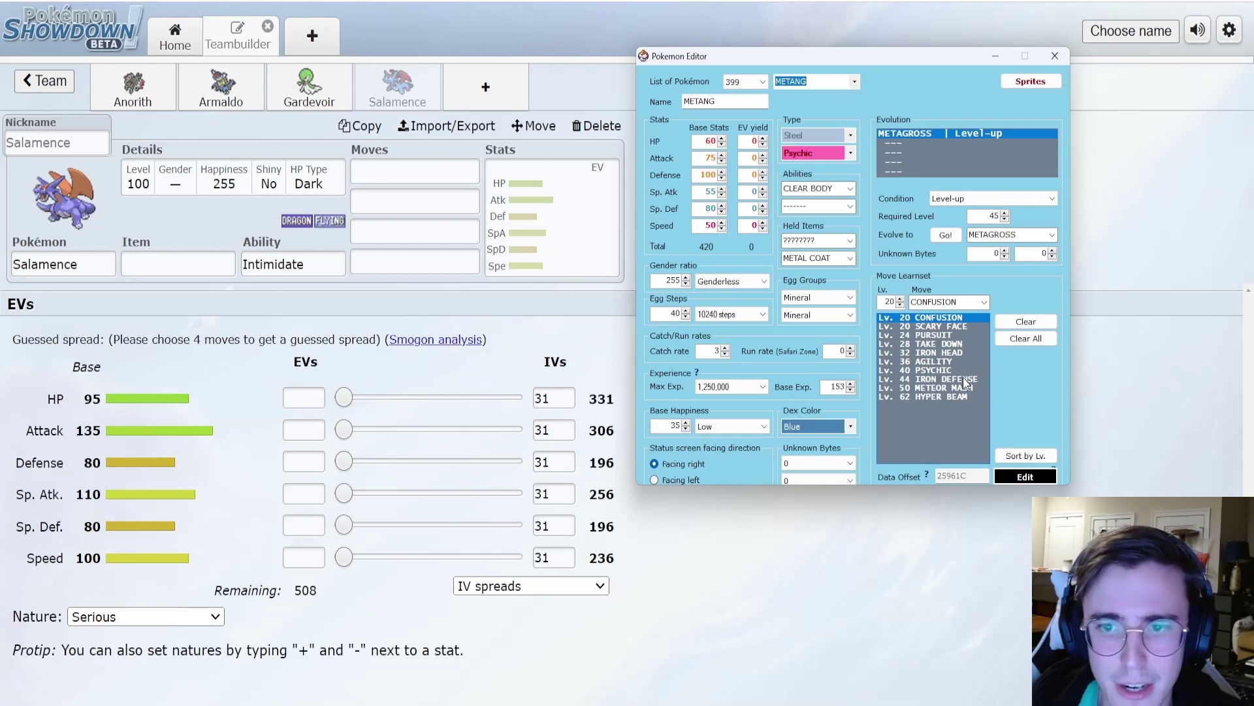
left_click(854, 81)
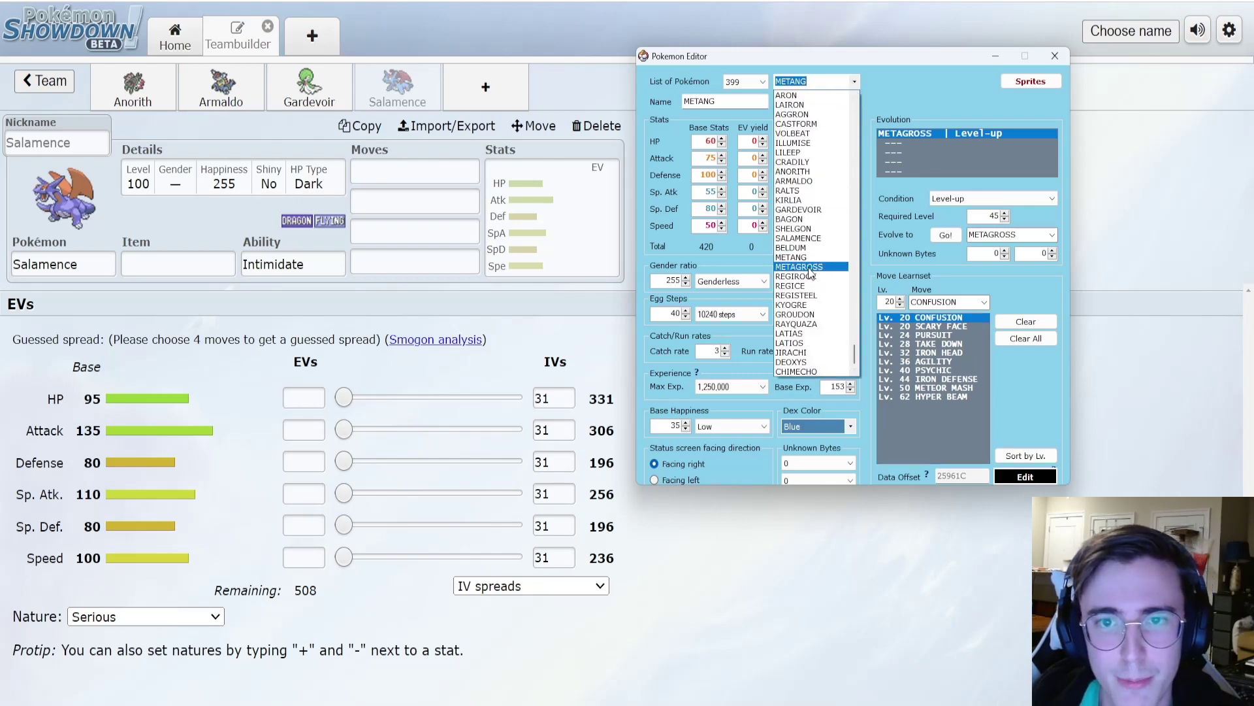
left_click(810, 269)
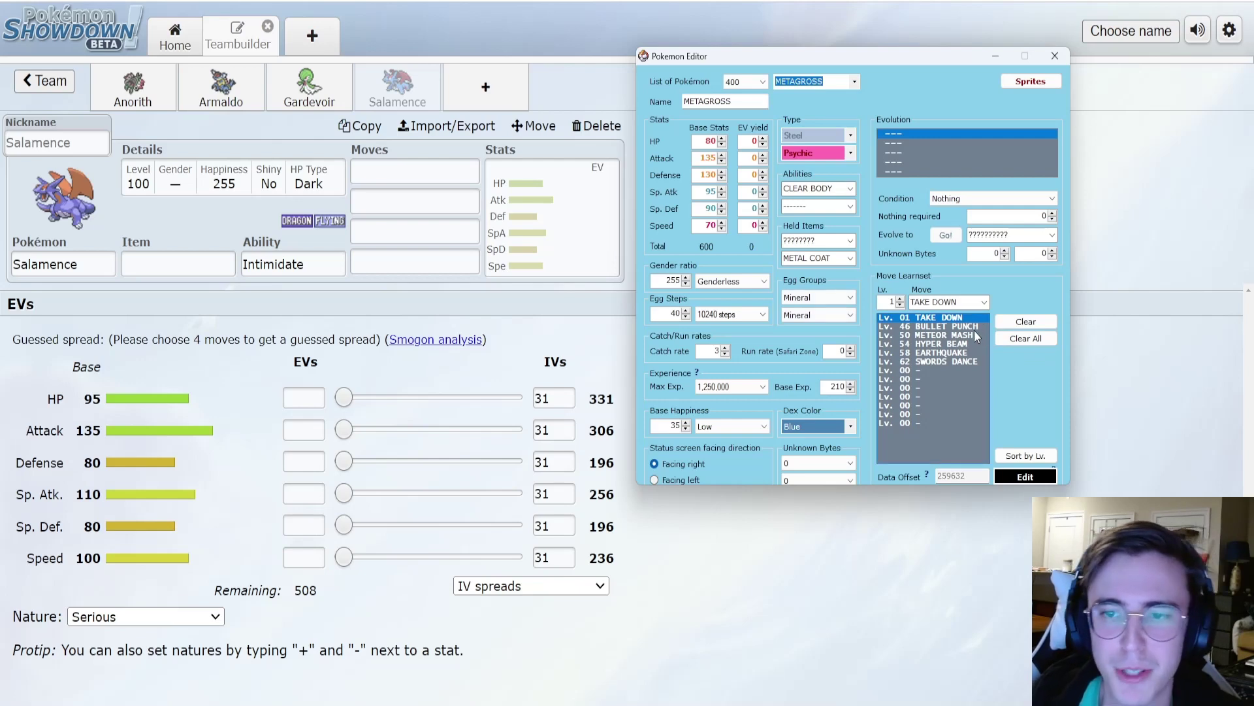
Step: Load Regirock's entry in the Pokemon Editor to review its stats, ability and moves, followed by Regice's entry
left_click(855, 81)
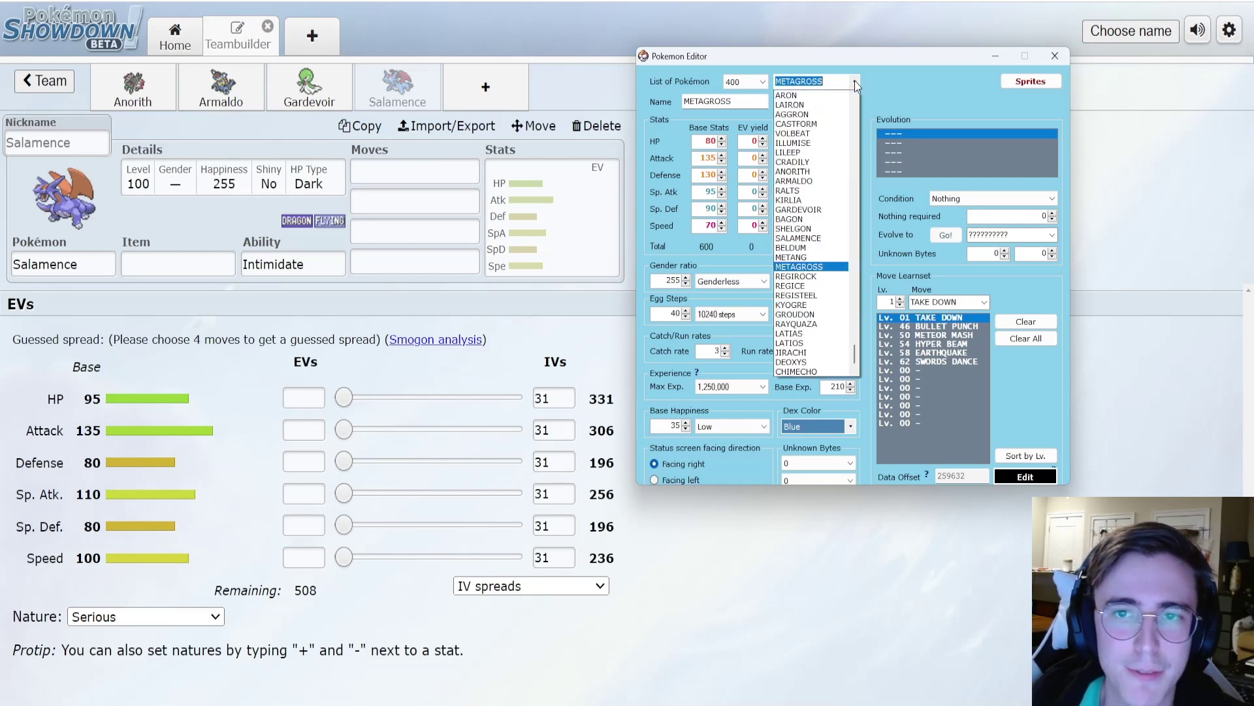
left_click(813, 277)
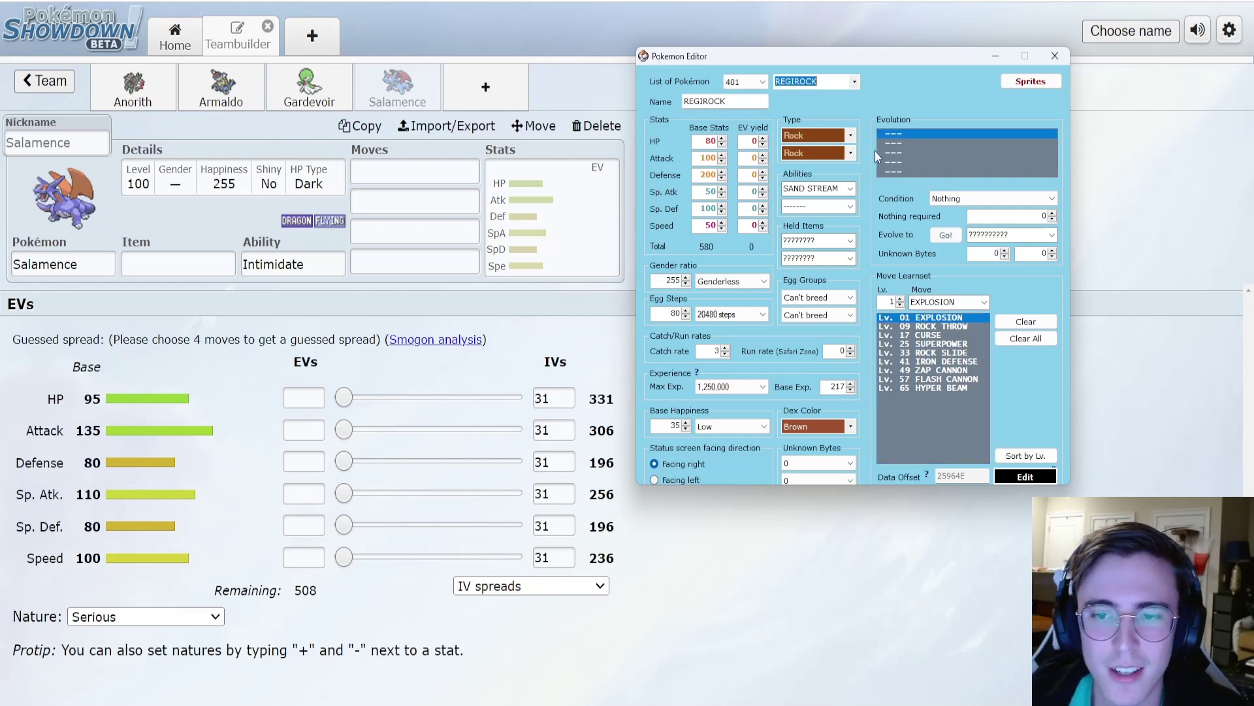
left_click(855, 81)
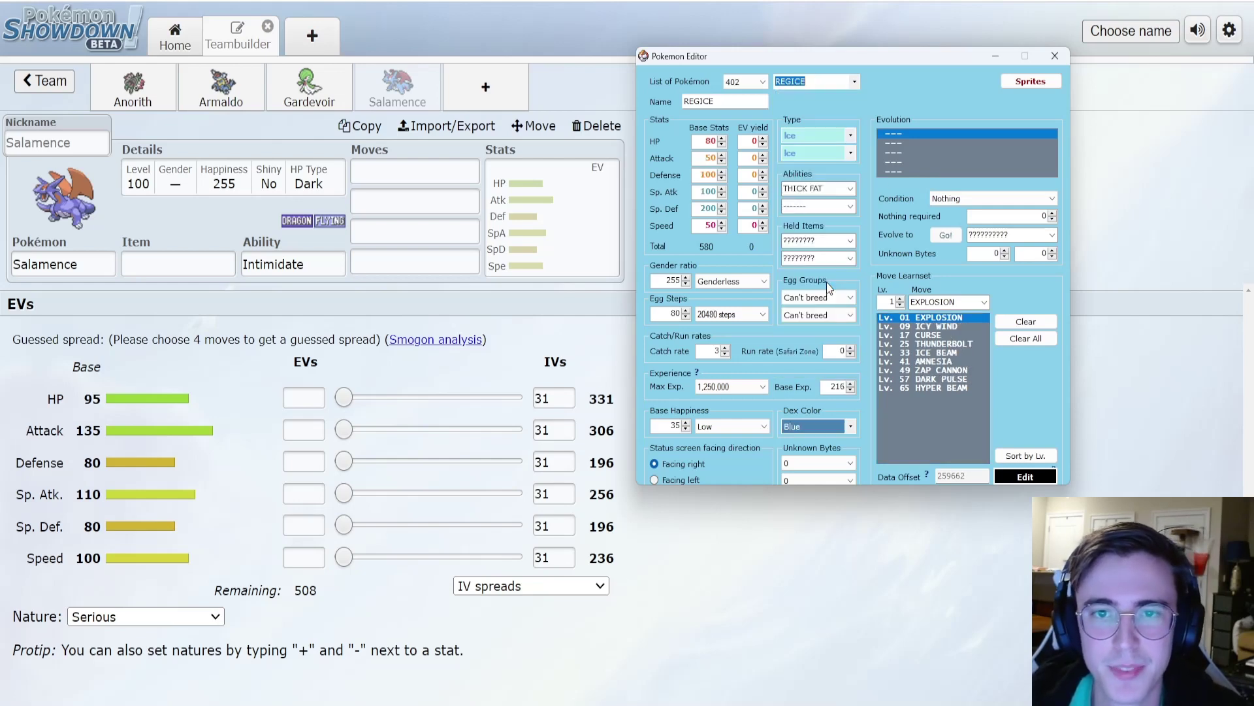
left_click(810, 294)
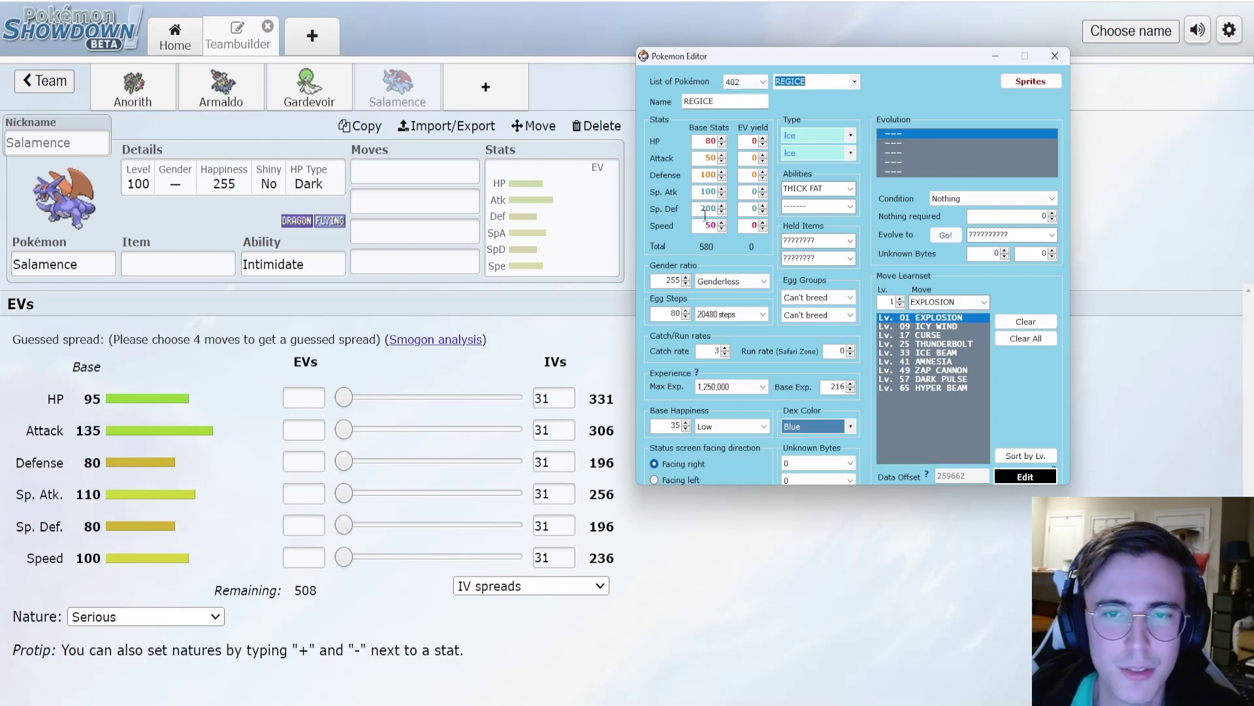
Step: Search for "regi" in a new Showdown team slot to check the Regi stats and abilities, and return to the Pokemon Editor
left_click(516, 89)
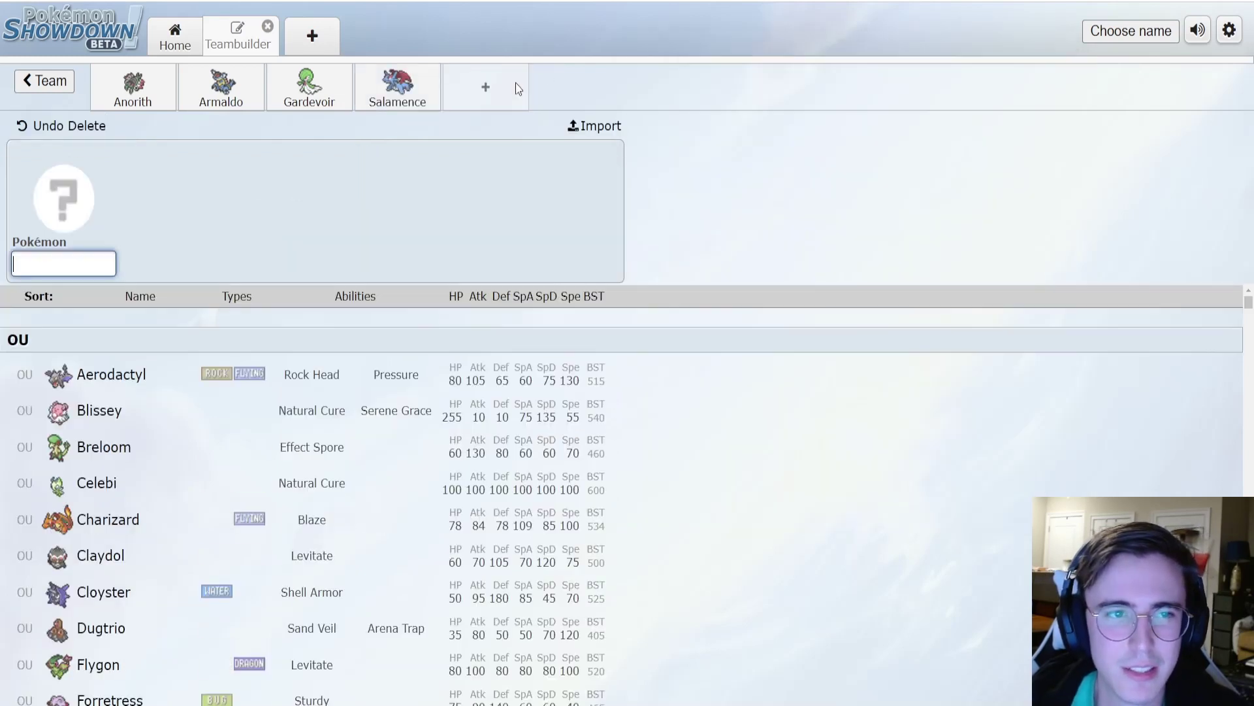
type("regi")
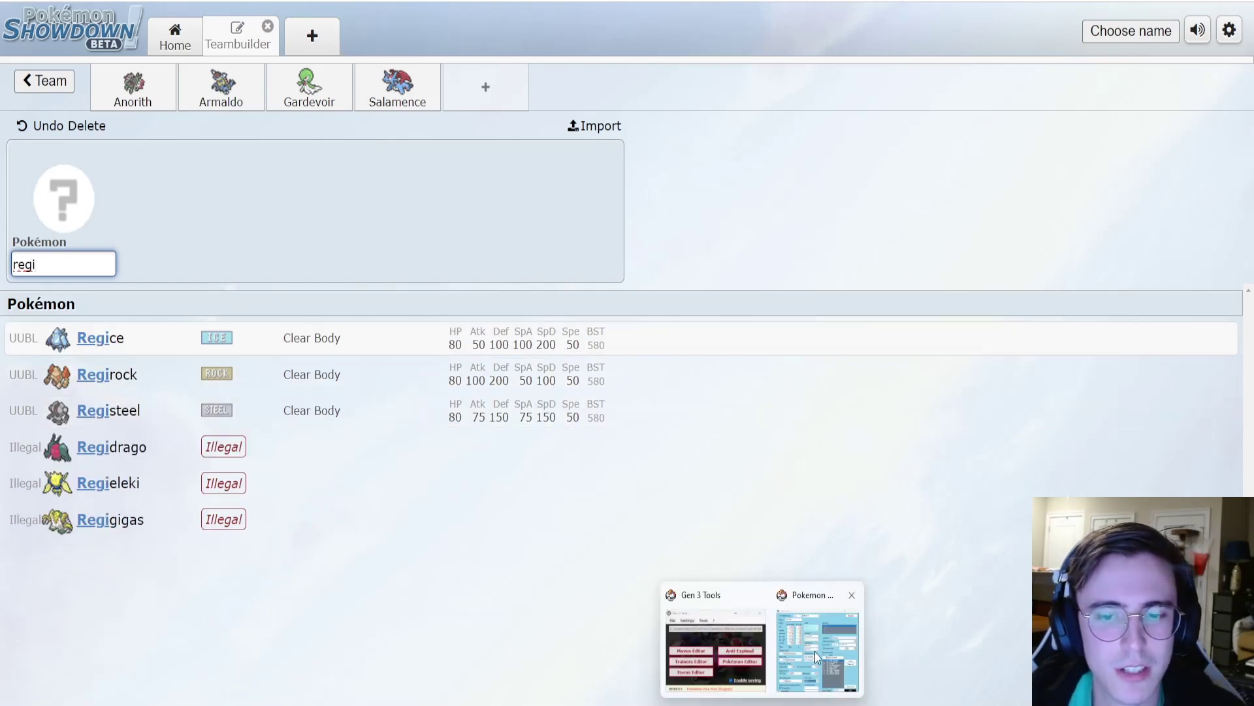
left_click(822, 650)
Step: Load Registeel's entry in the Pokemon Editor to review its stats, ability and moves
left_click(853, 83)
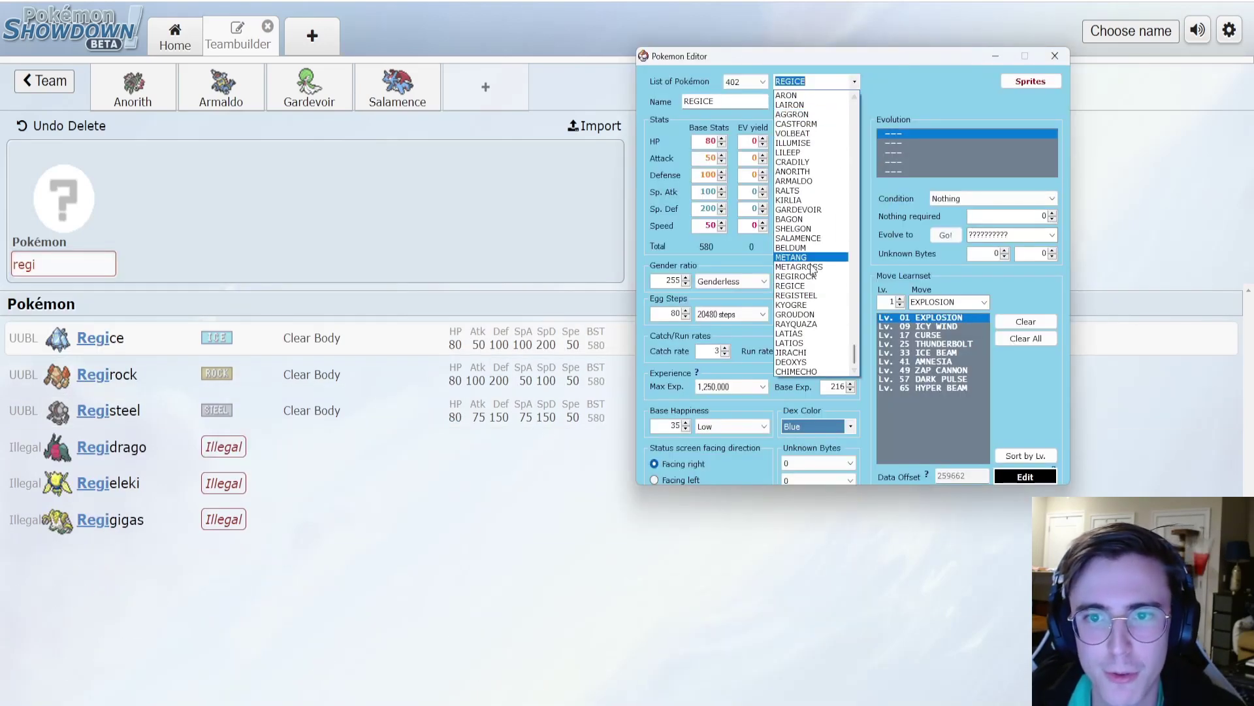
left_click(813, 305)
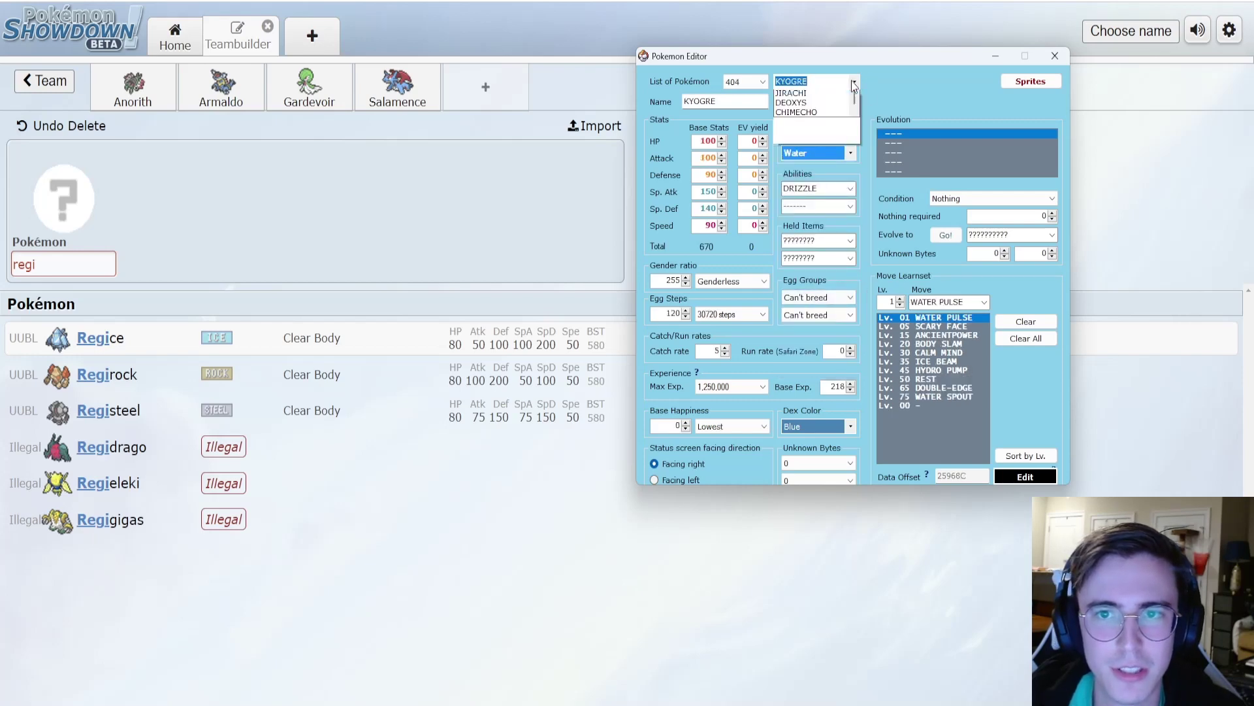
left_click(855, 82)
left_click(816, 296)
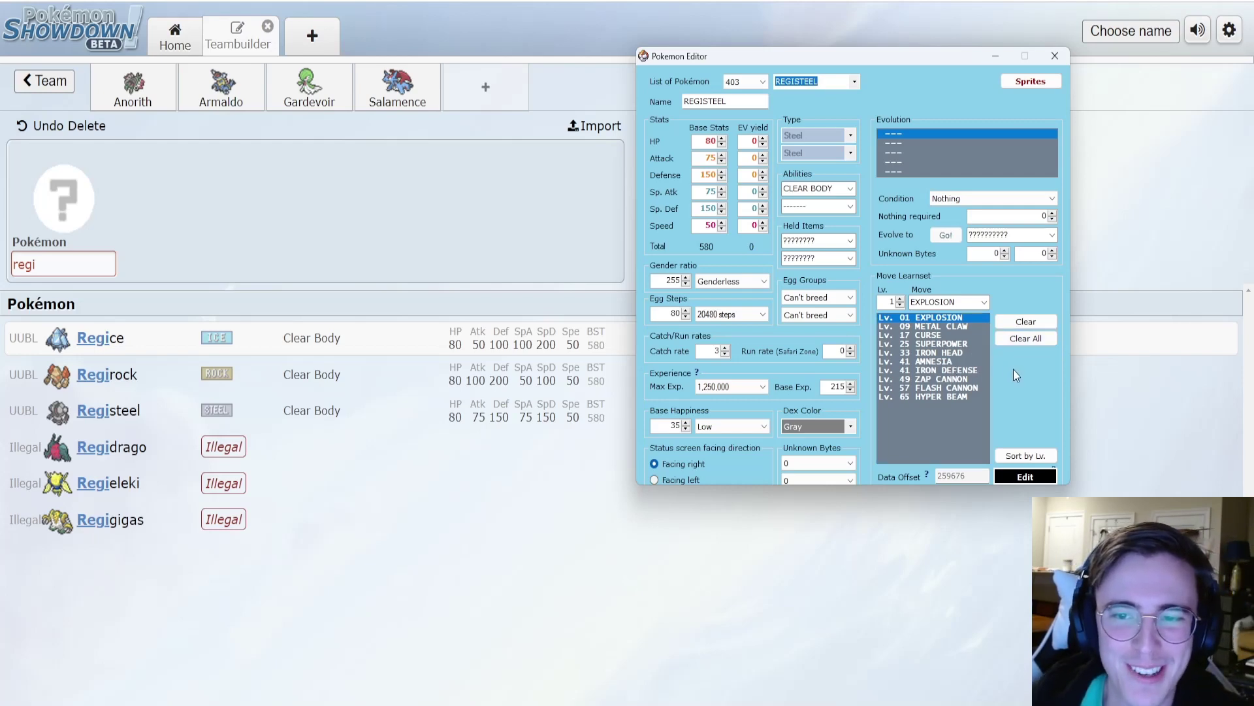
Step: Review the Kyogre, Groudon and Rayquaza entries one after another in the Pokemon Editor
left_click(853, 83)
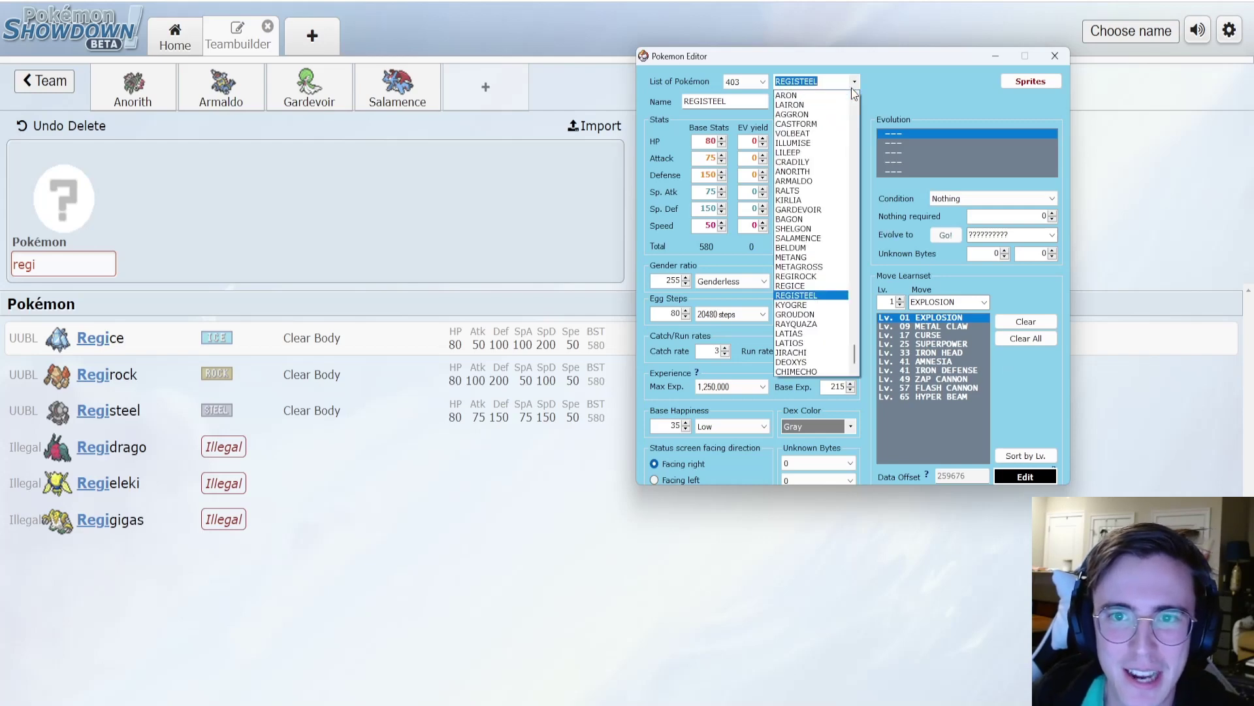
left_click(844, 306)
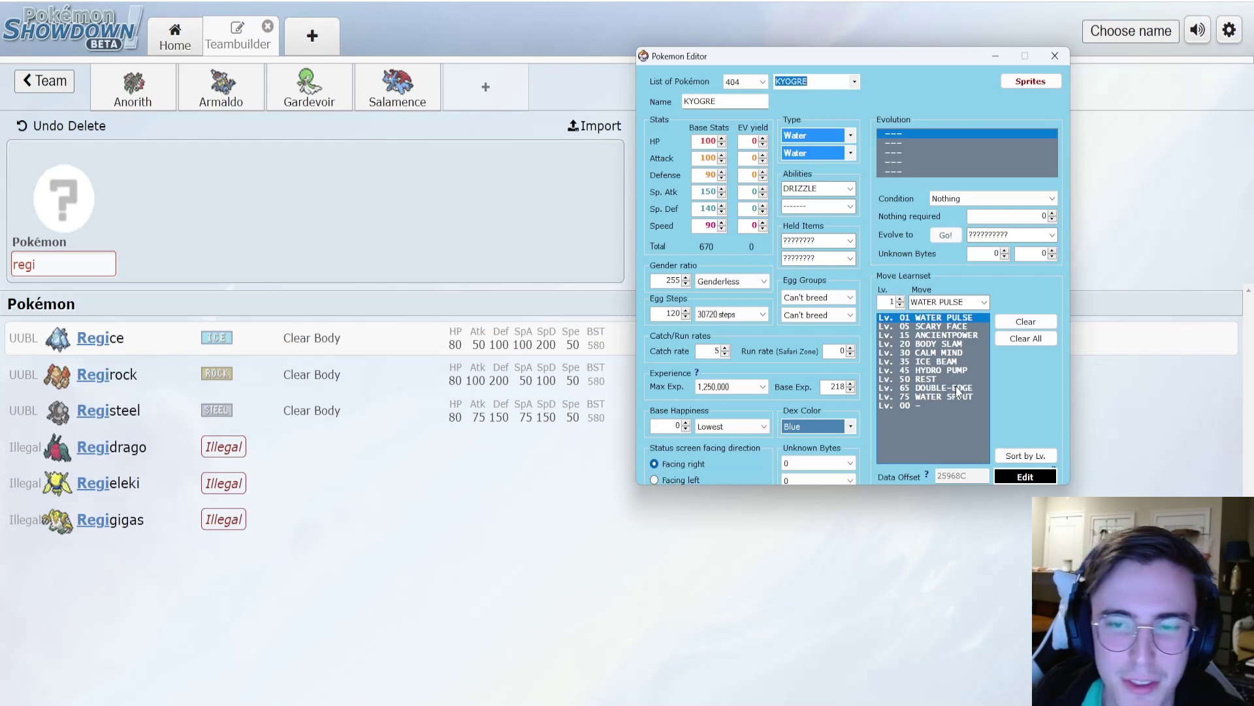
left_click(853, 85)
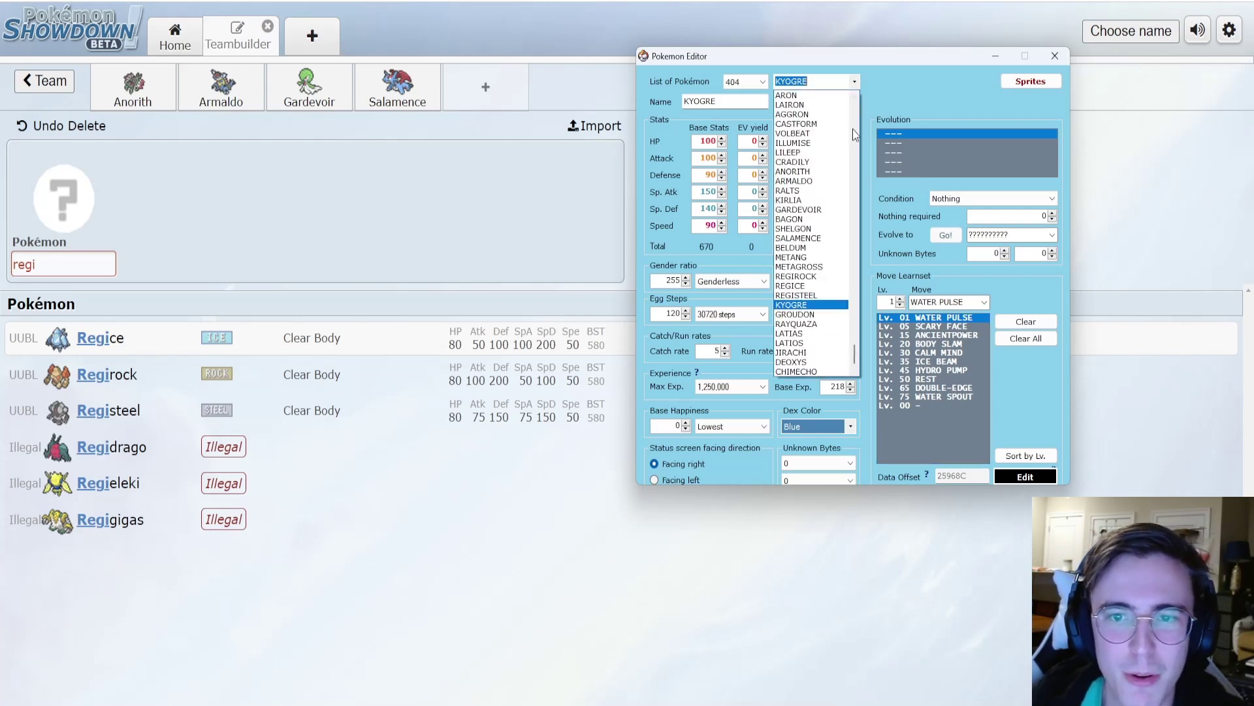
left_click(843, 314)
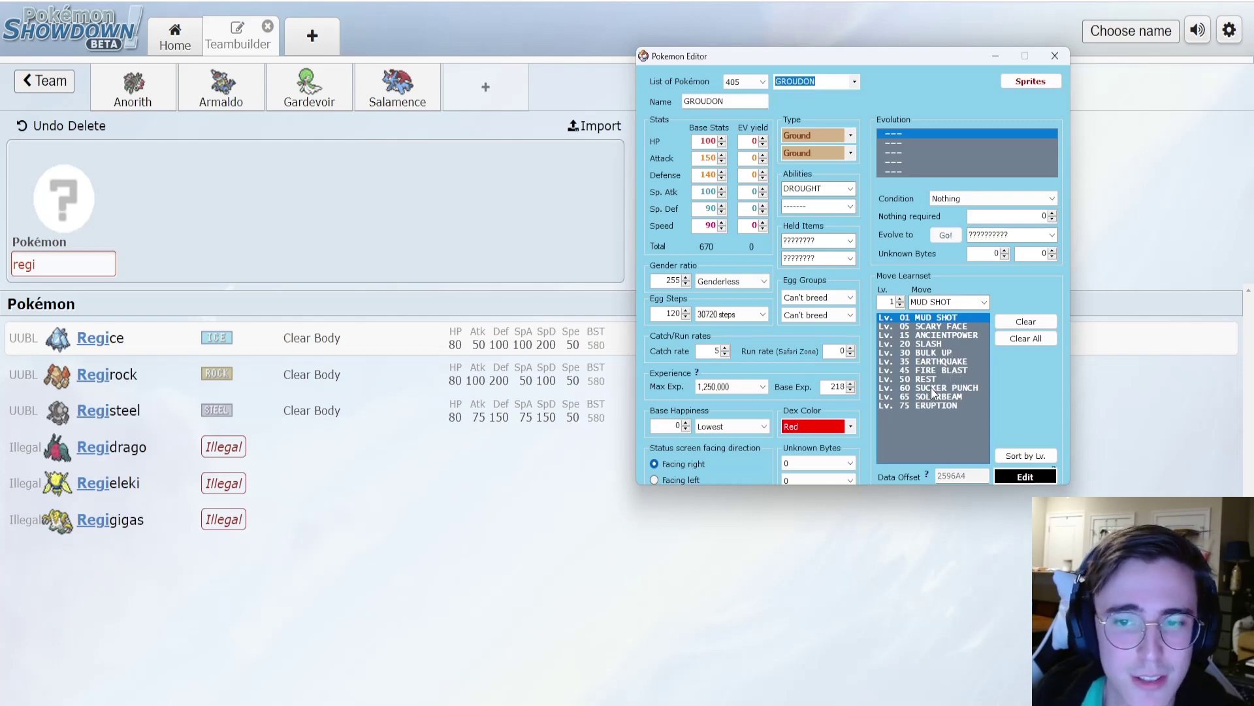
left_click(854, 81)
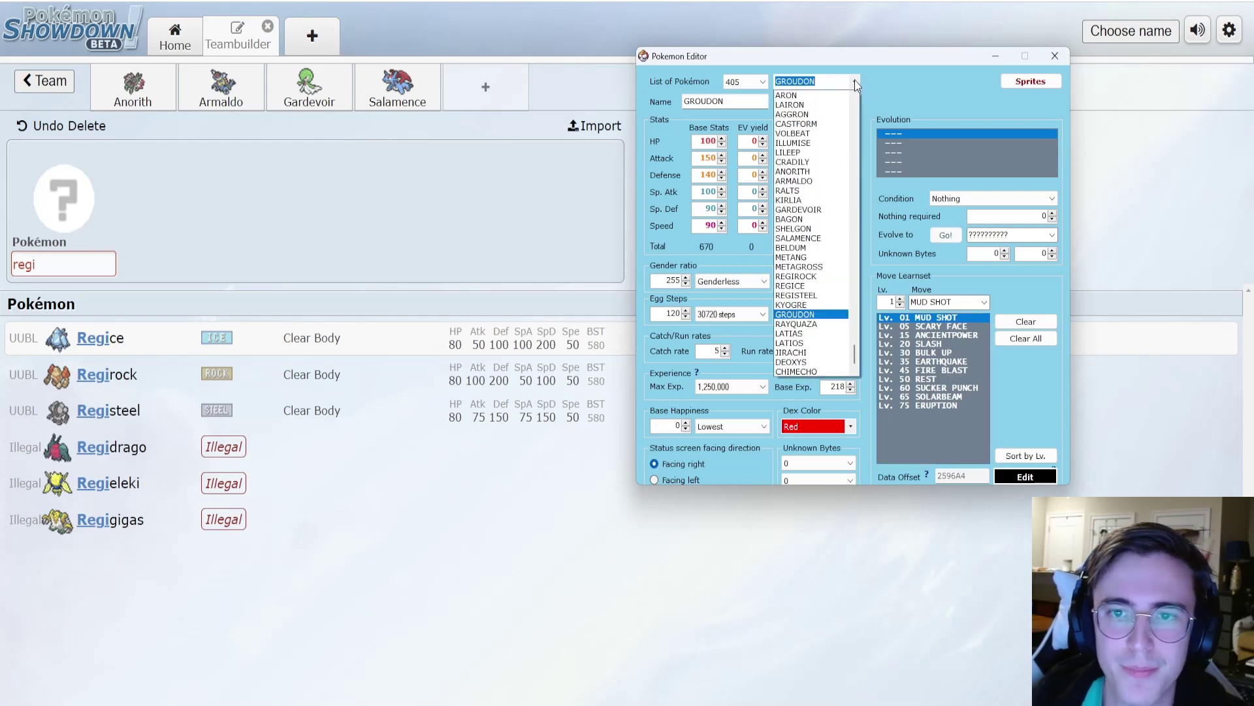
left_click(815, 323)
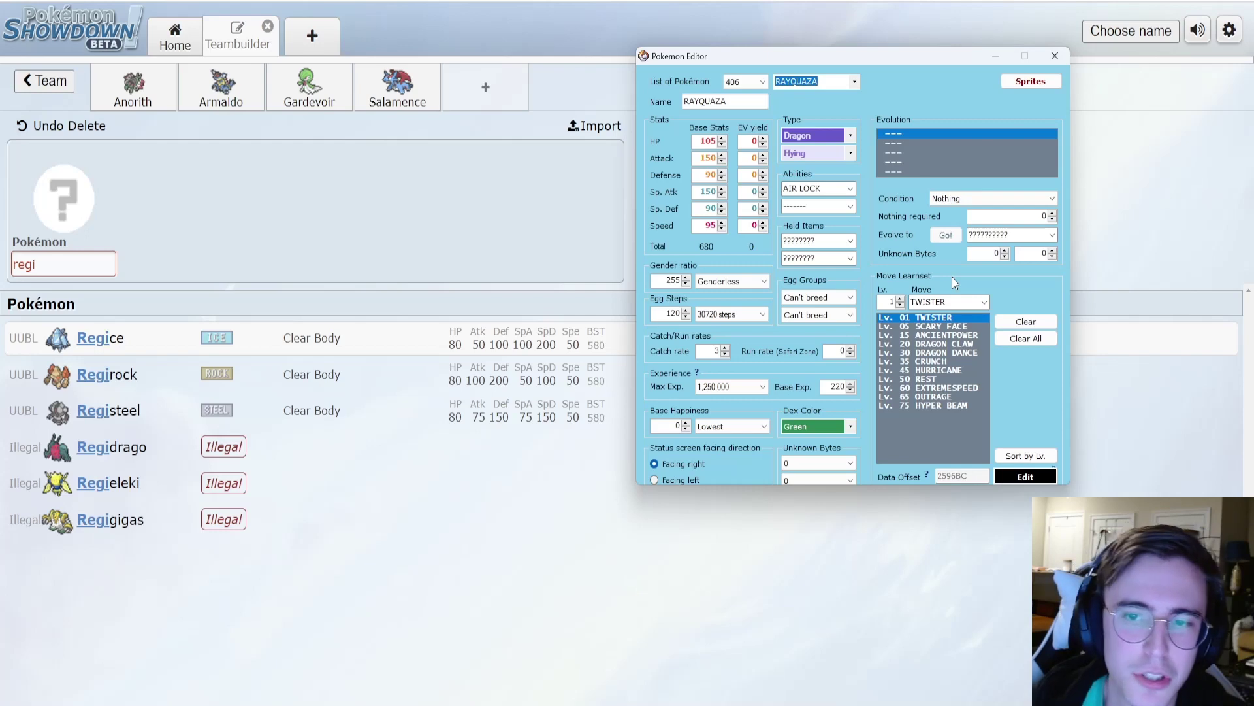
Step: Review the Latias entry and the Latios entry in the Pokemon Editor
left_click(854, 86)
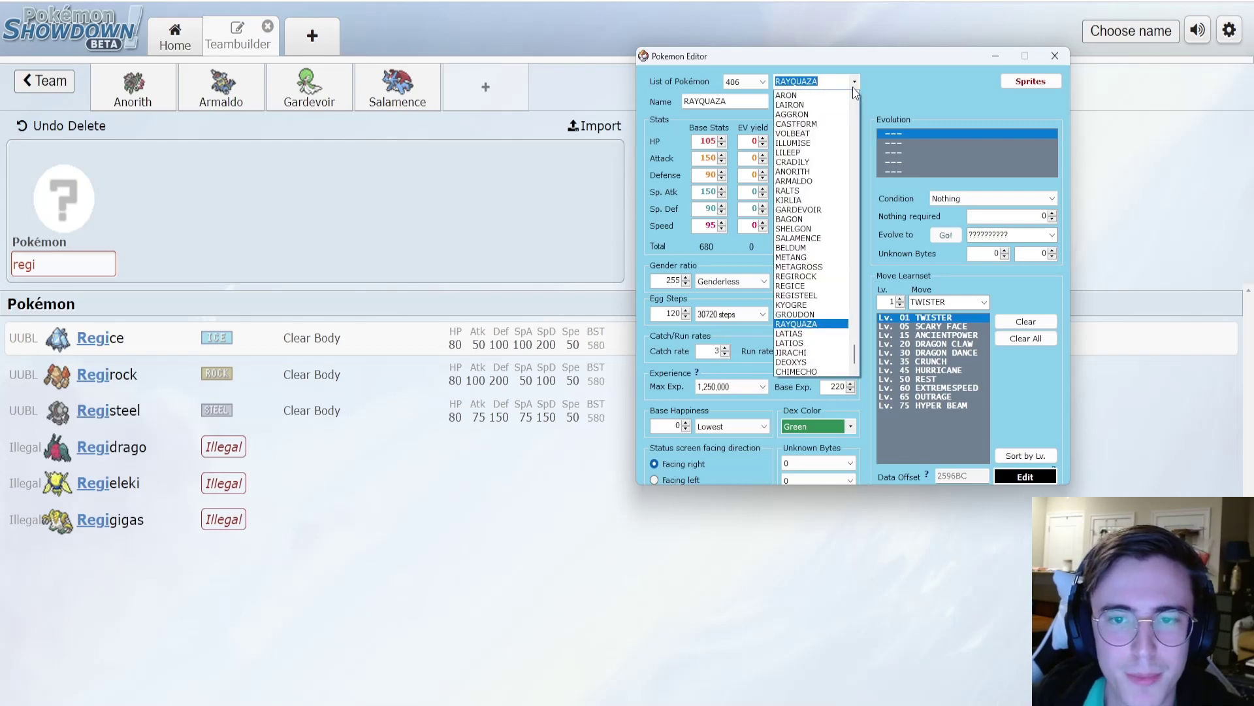
left_click(822, 336)
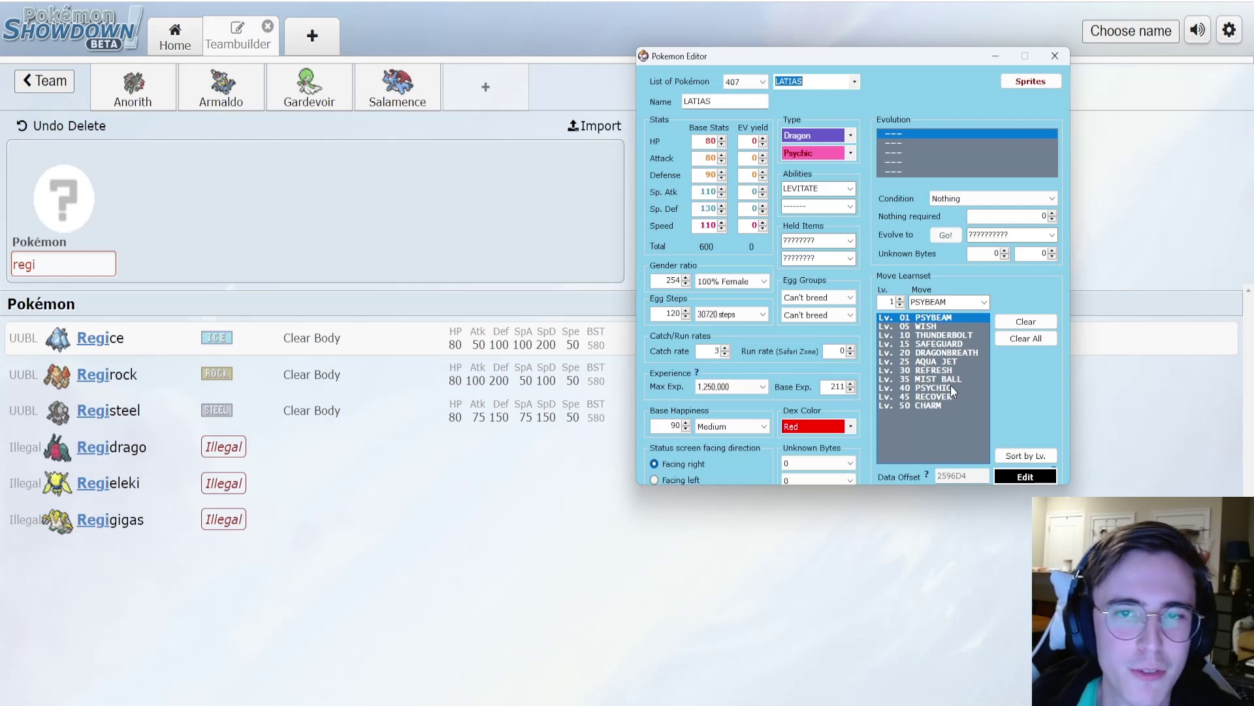
left_click(854, 81)
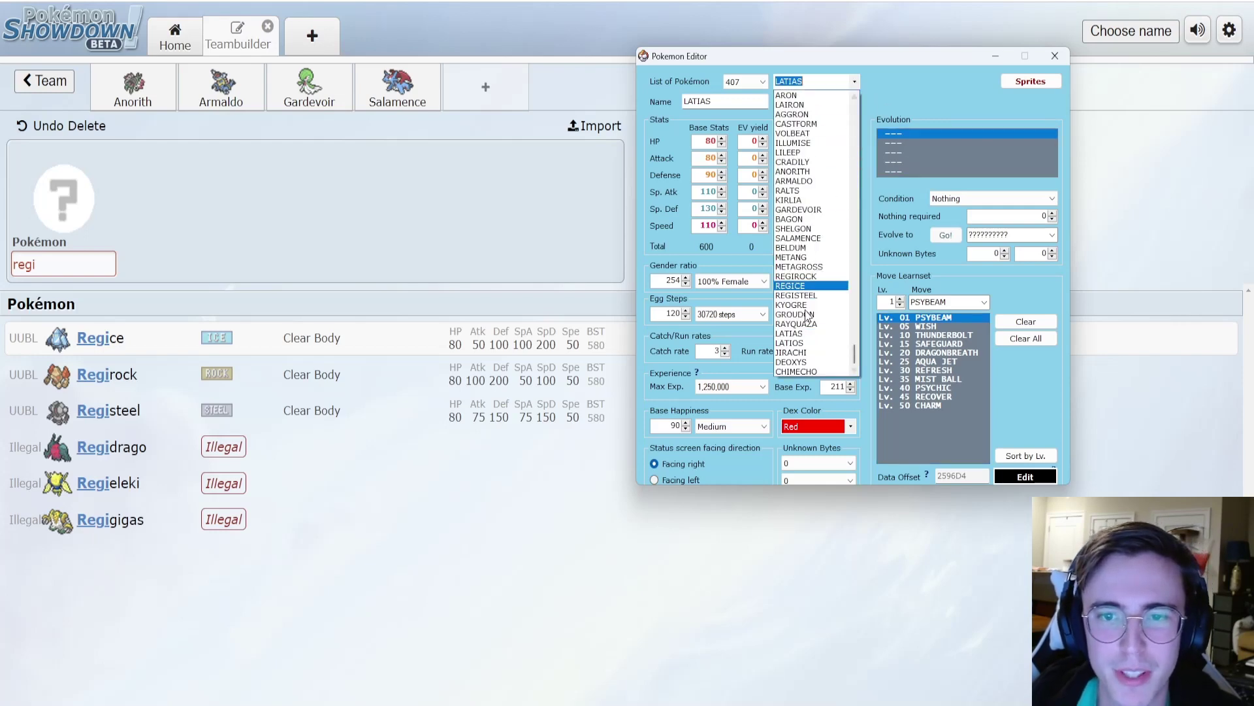
left_click(800, 342)
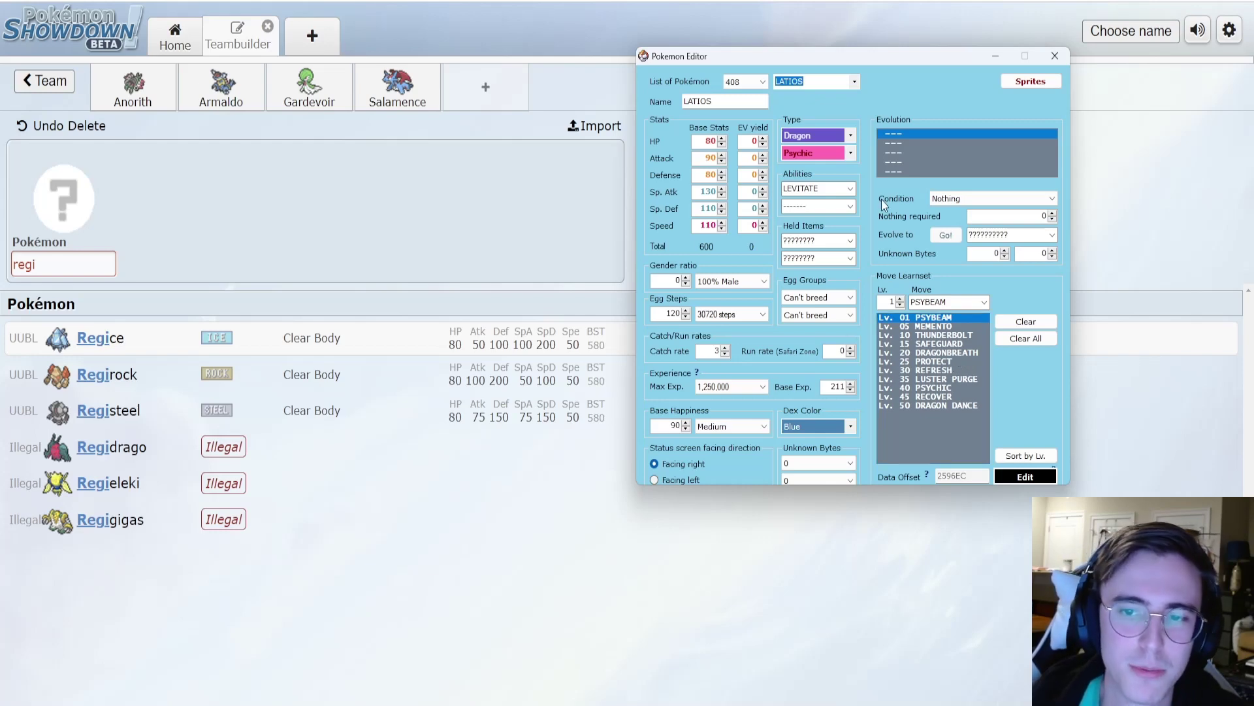
Step: Review the Jirachi, Deoxys and Chimecho entries one after another in the Pokemon Editor
left_click(855, 82)
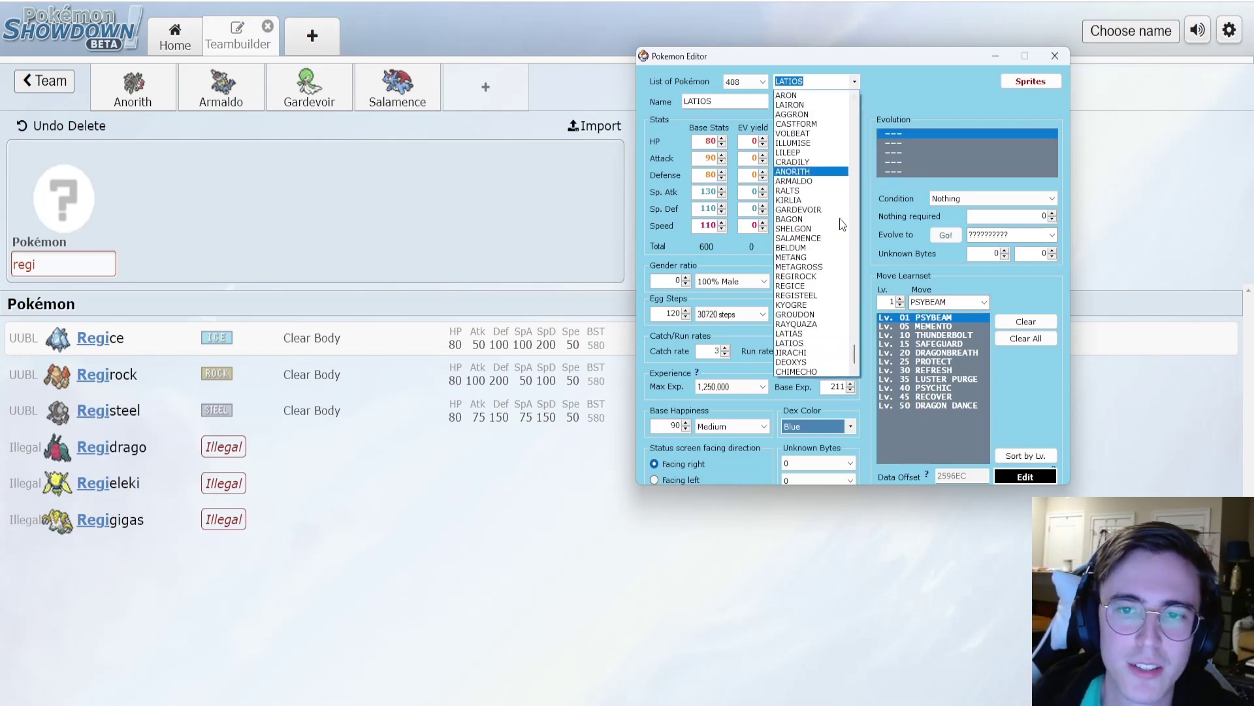
left_click(810, 356)
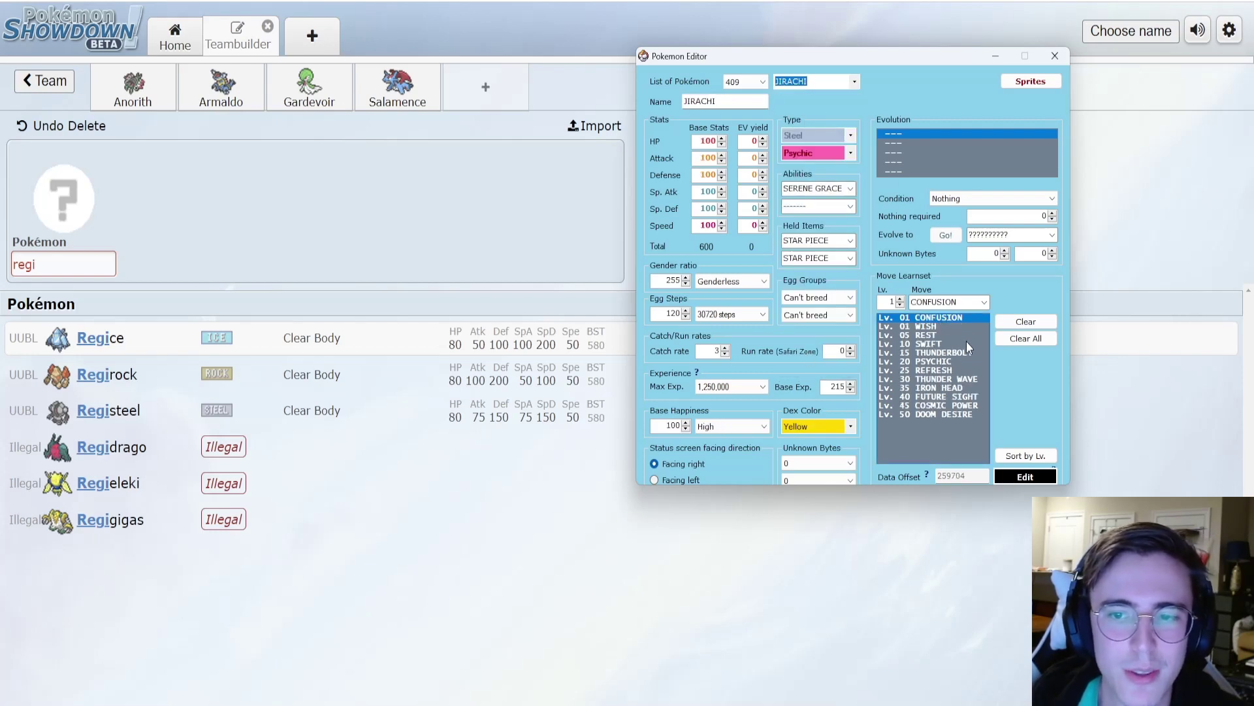
left_click(854, 81)
left_click(810, 362)
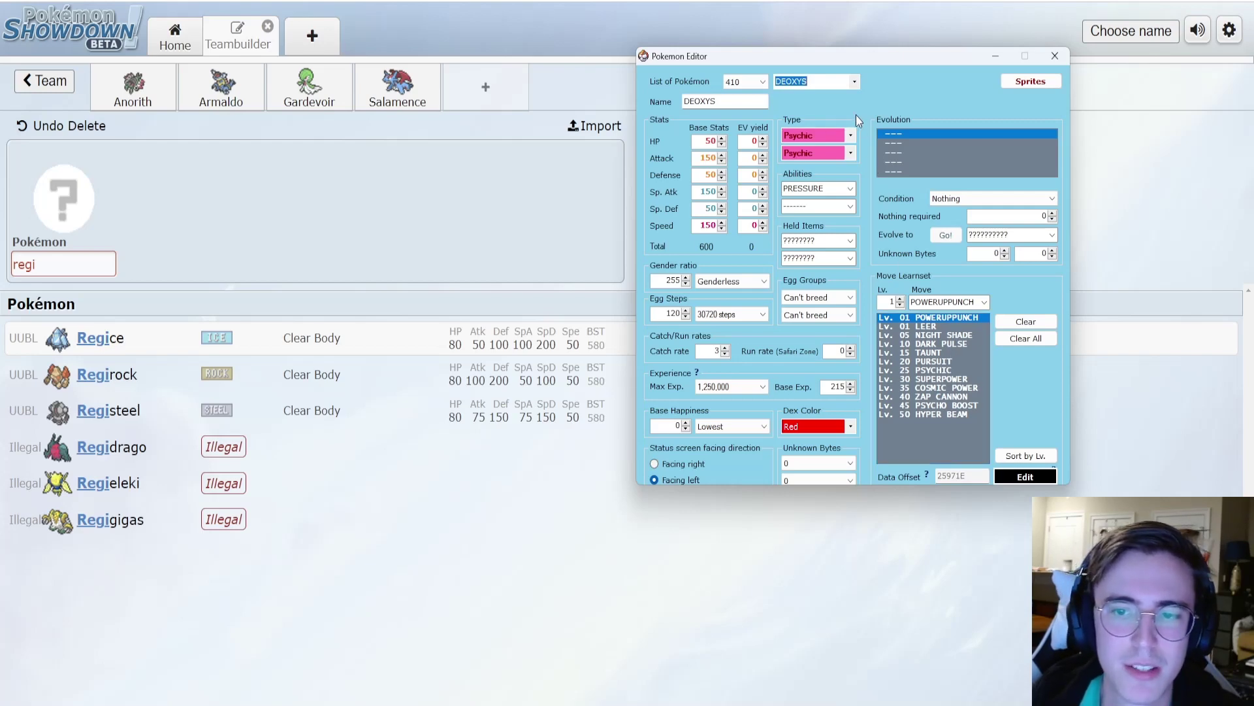
left_click(853, 82)
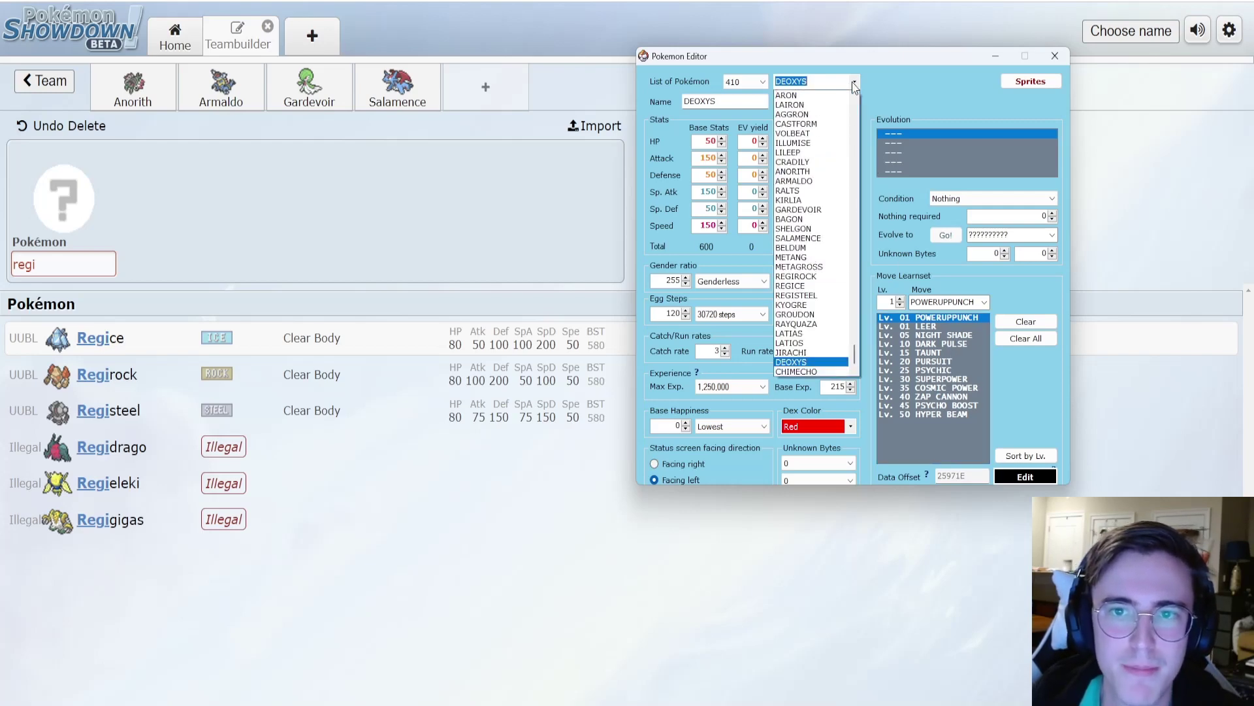
left_click(817, 371)
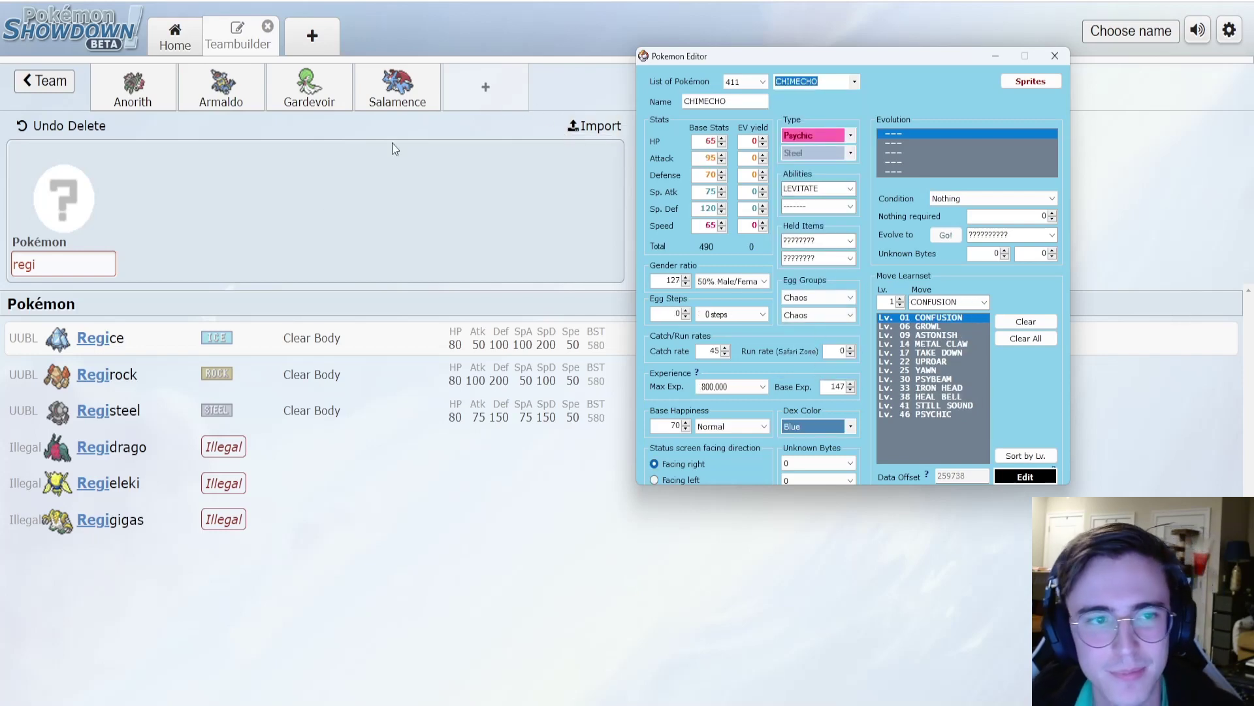
Step: Add Chimecho to the Showdown team and show its base stats alongside its Pokemon Editor entry
key("alt+Tab")
type("chim")
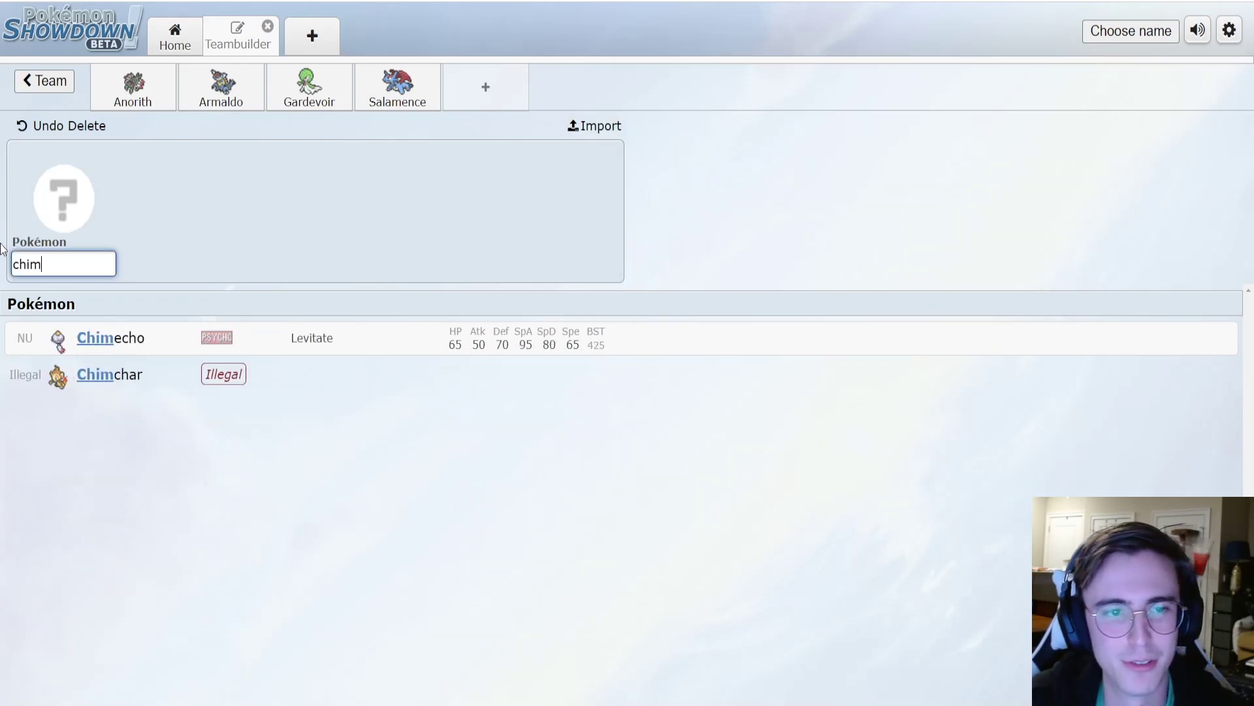
key("Return")
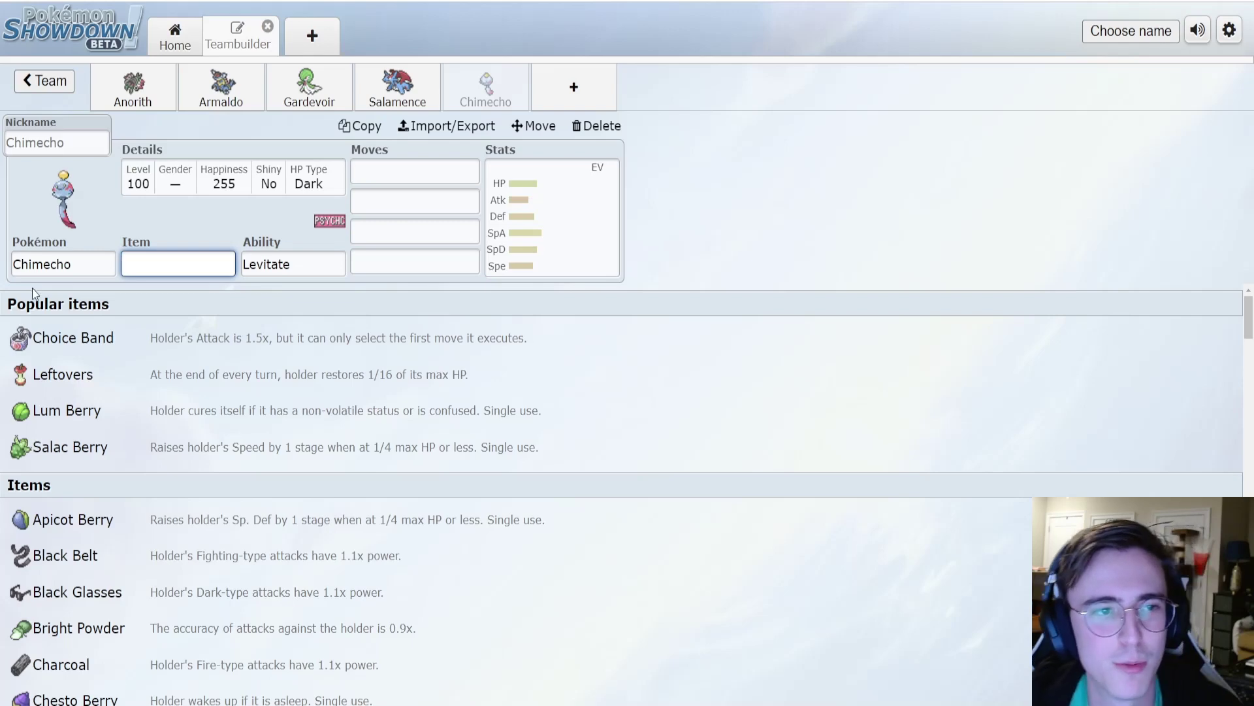
left_click(557, 196)
mouse_move(729, 698)
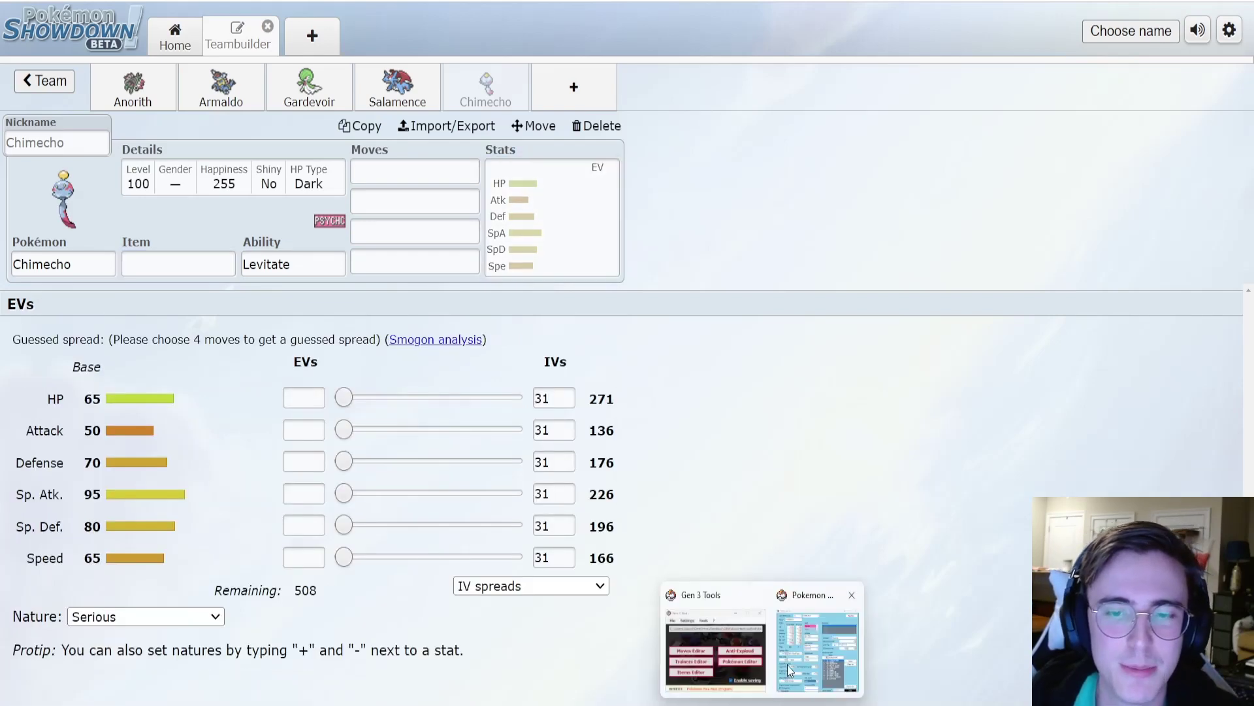
left_click(823, 653)
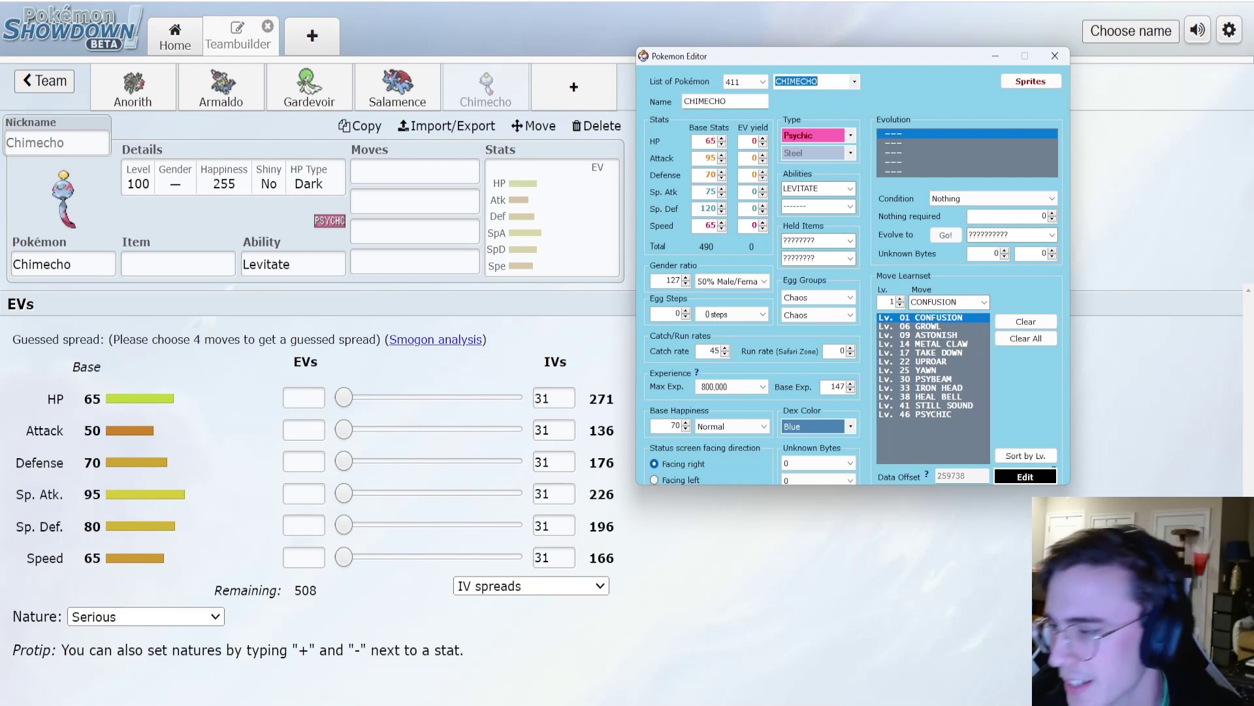
key("super+d")
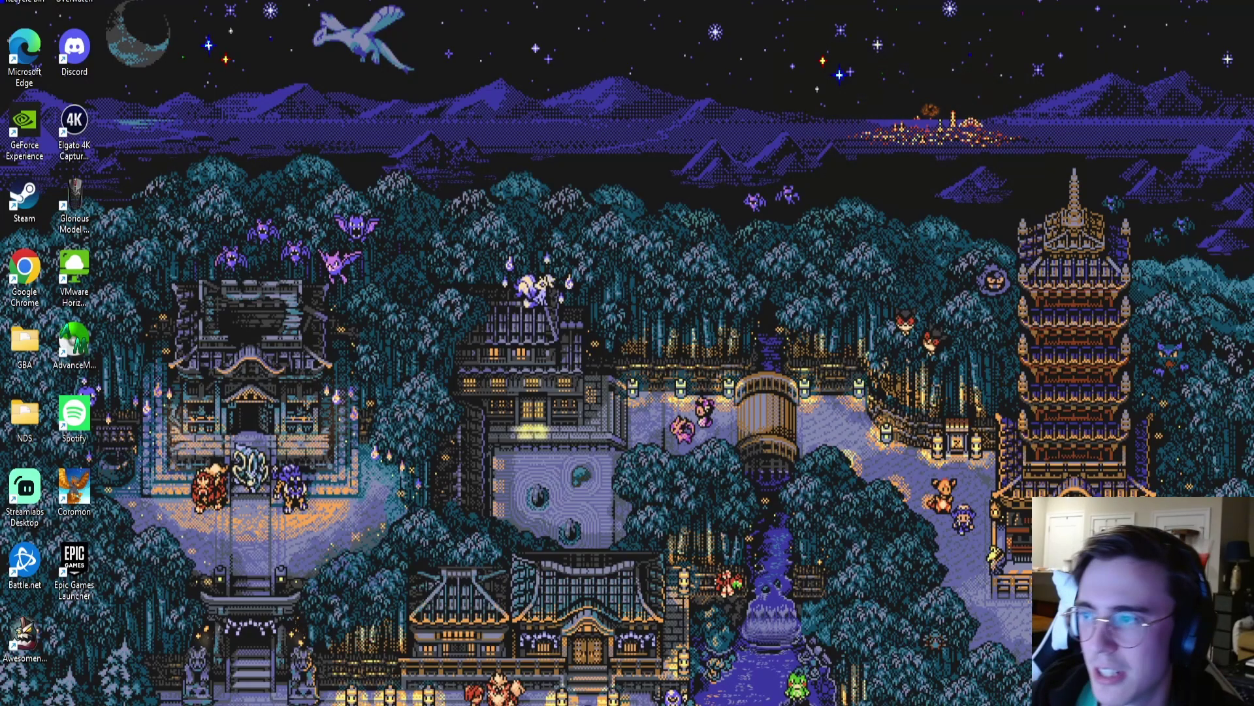
key("super+d")
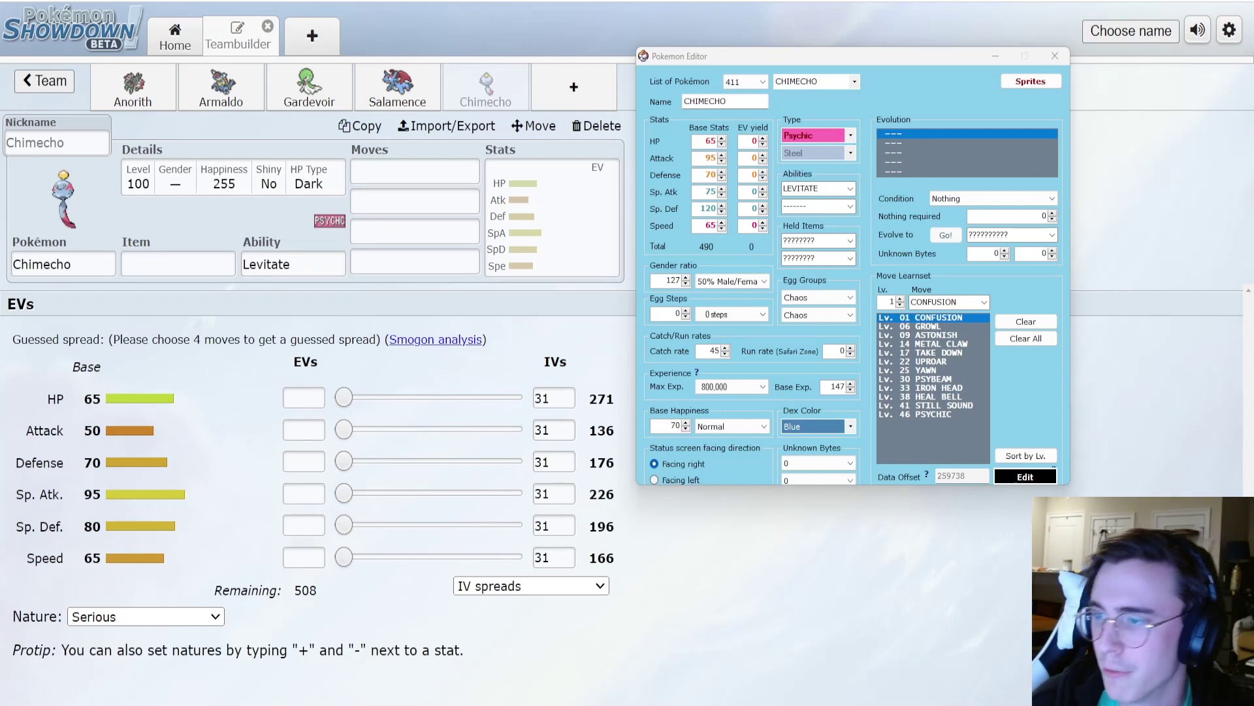